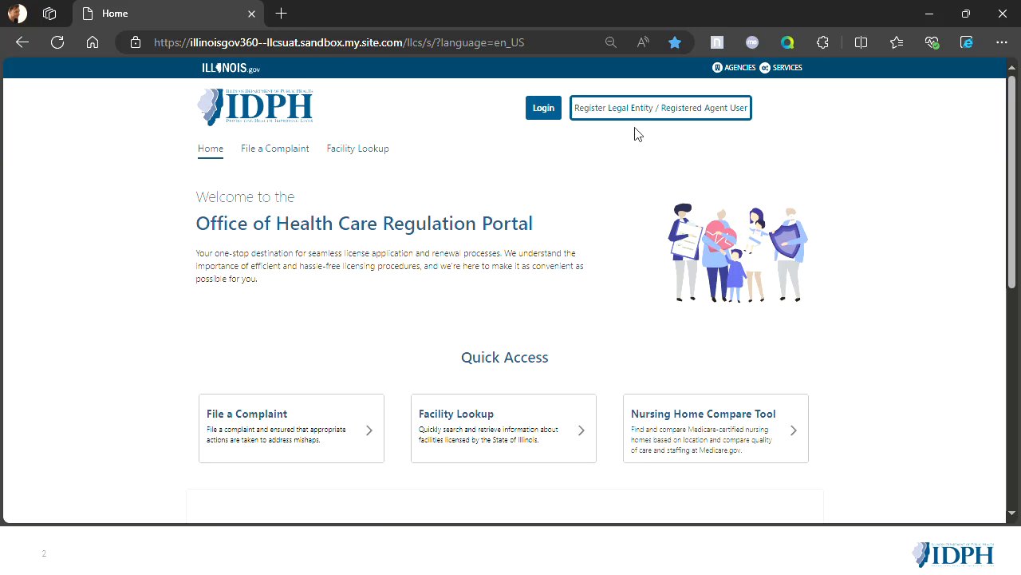
- Start a Legal Entity / Registered Agent user registration request and enter the requester's first and last name
{"action": "left_click", "coordinate": [658, 117]}
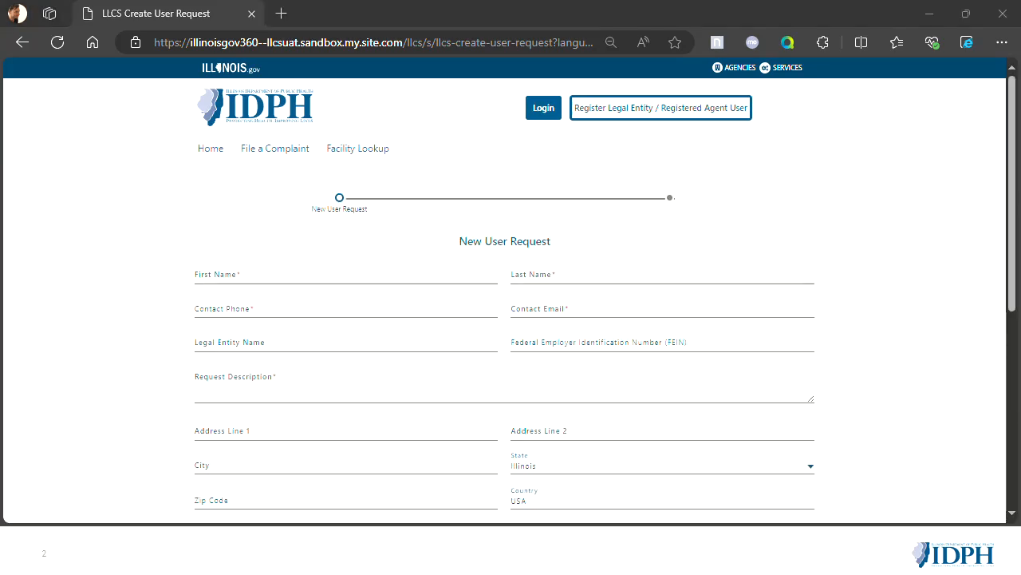
{"action": "scroll", "coordinate": [267, 262], "scroll_direction": "down", "scroll_amount": 1}
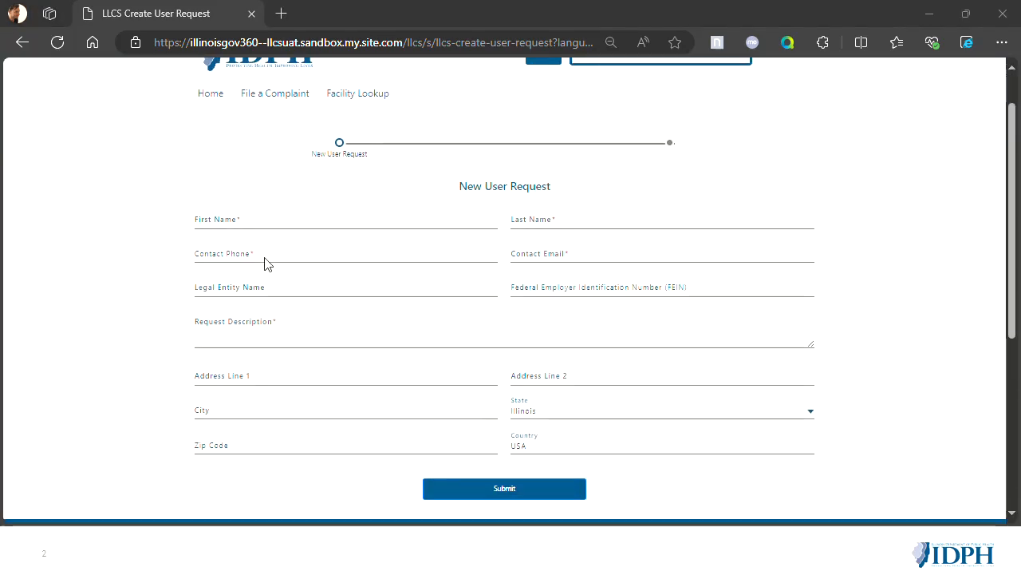
{"action": "left_click", "coordinate": [215, 221]}
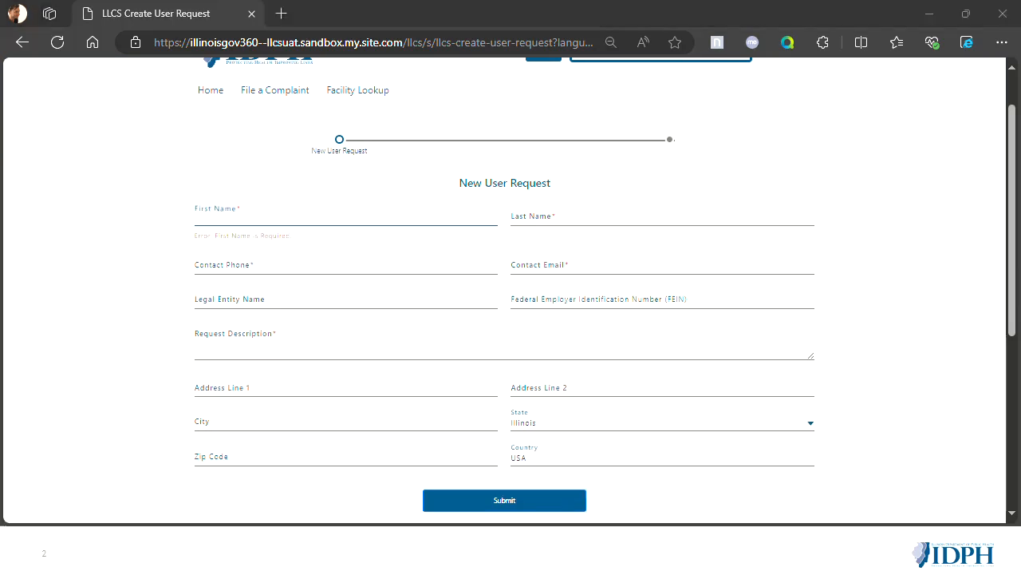
{"action": "left_click", "coordinate": [231, 217]}
{"action": "key", "text": "Tab"}
- Enter the requester's contact phone number and contact email in the new user request
{"action": "key", "text": "Tab"}
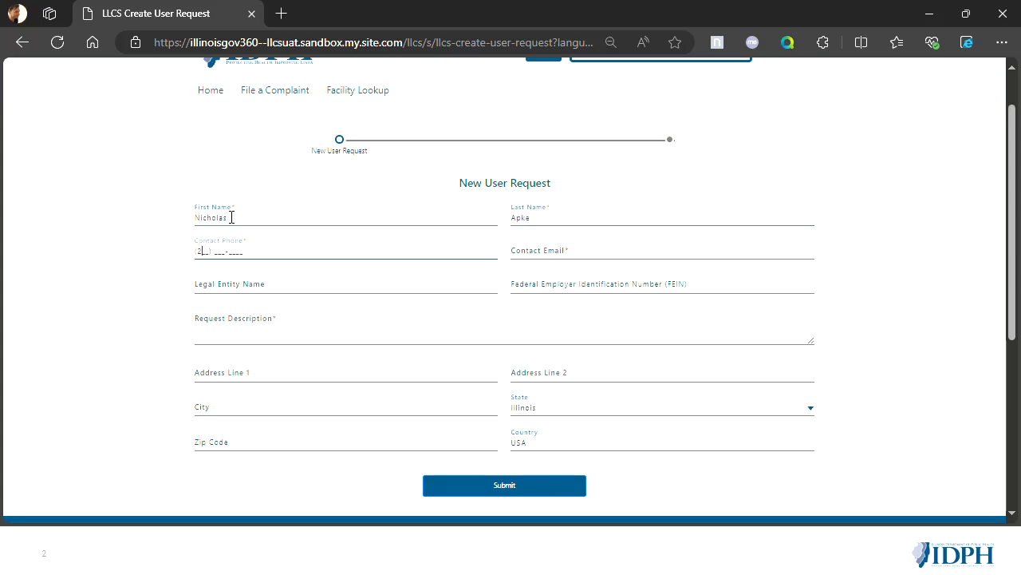
{"action": "key", "text": "Tab"}
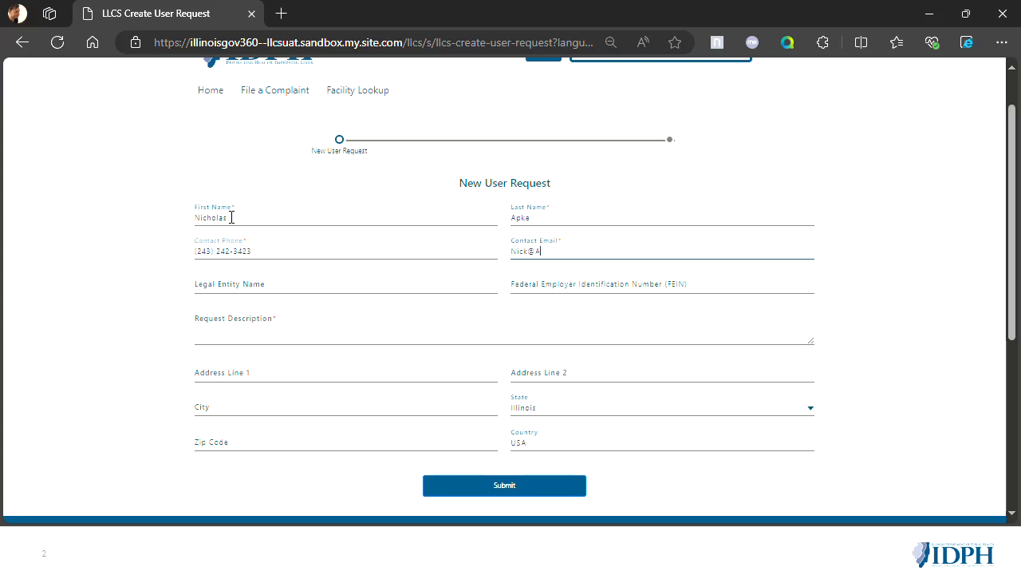
- Fill in the legal entity name and its Federal Employer Identification Number in the new user request
{"action": "left_click", "coordinate": [318, 284]}
{"action": "left_click", "coordinate": [591, 285]}
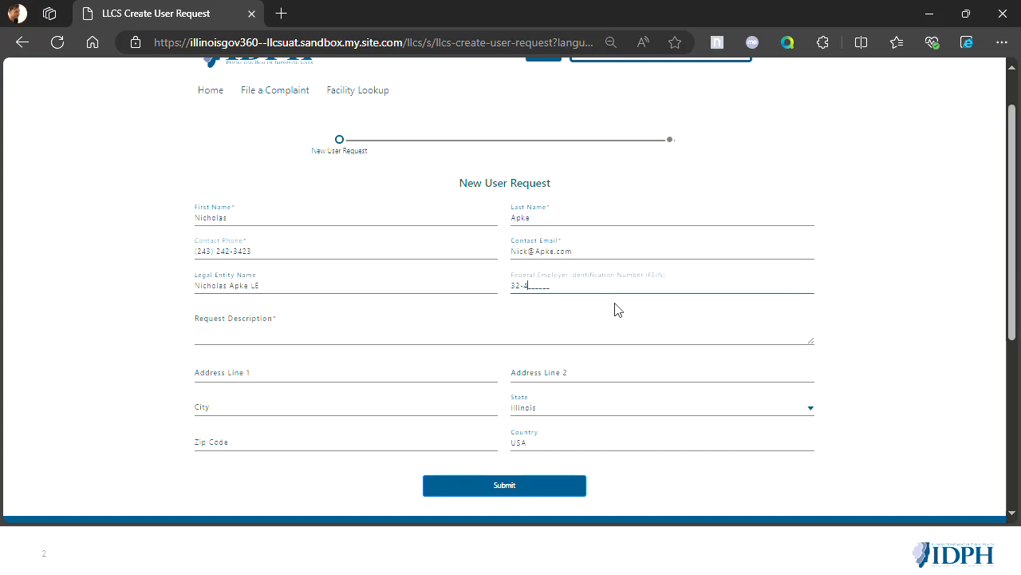
- Describe the request as coming from "a prospective Legal Entity Administrator" and name the legal entity being replaced, correcting the misspelled word
{"action": "left_click", "coordinate": [426, 335]}
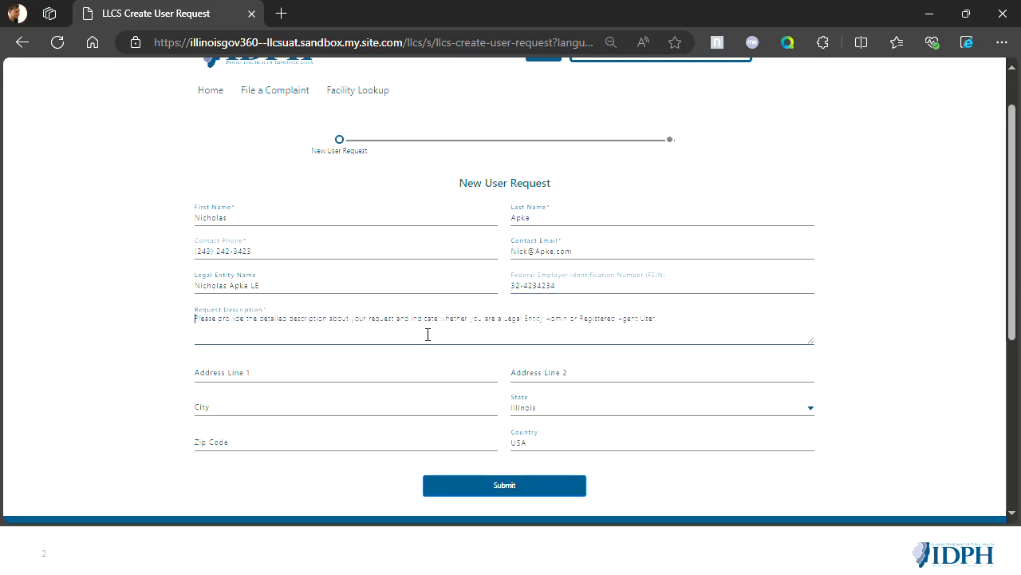
{"action": "key", "text": "alt+Tab"}
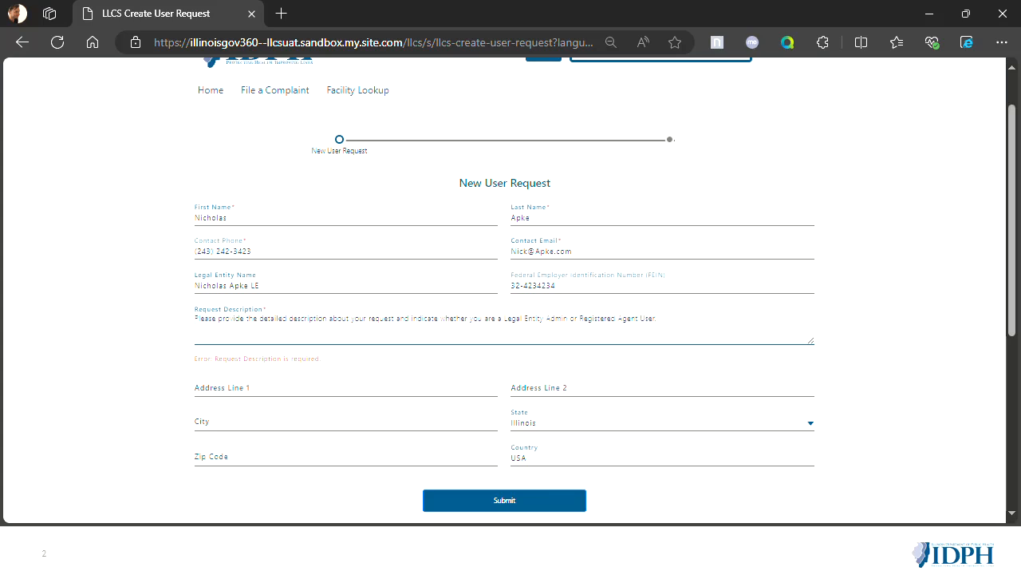
{"action": "type", "text": "I am a prospective Legal Entity Adminstrator"}
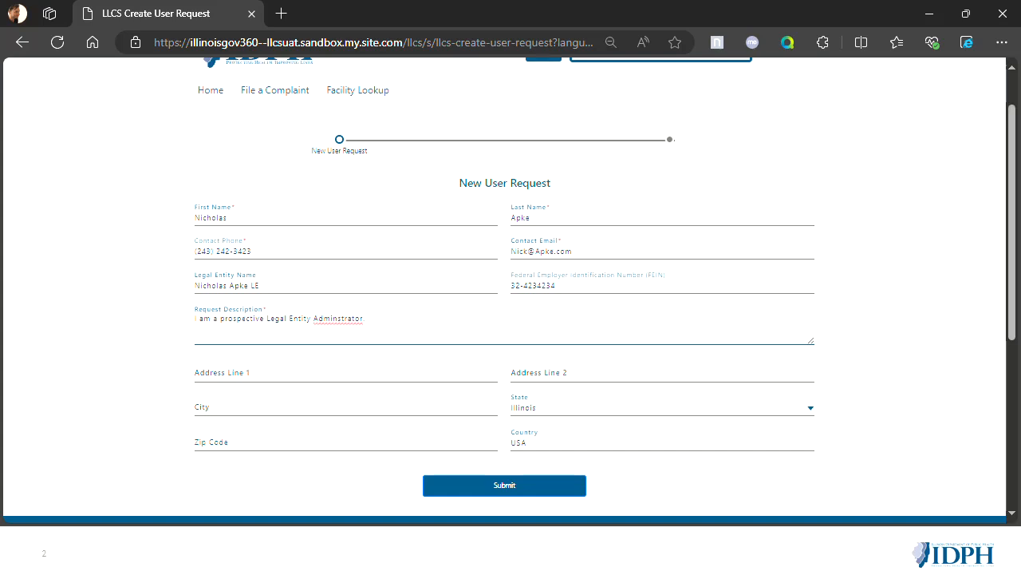
{"action": "right_click", "coordinate": [343, 322]}
{"action": "left_click", "coordinate": [459, 62]}
{"action": "type", "text": ". I am replacing Steven Tyler LE."}
- Fill in the first address line and the city of the new user request
{"action": "left_click", "coordinate": [398, 366]}
{"action": "type", "text": "1"}
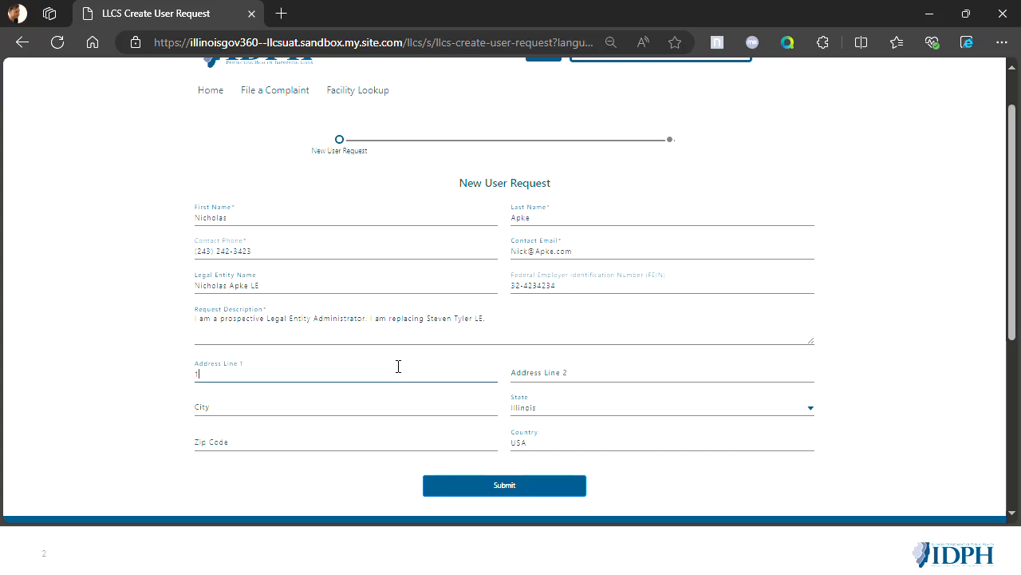
{"action": "type", "text": "00 North St."}
{"action": "key", "text": "Tab"}
- Enter the address's zip code and submit the new user request
{"action": "key", "text": "Tab"}
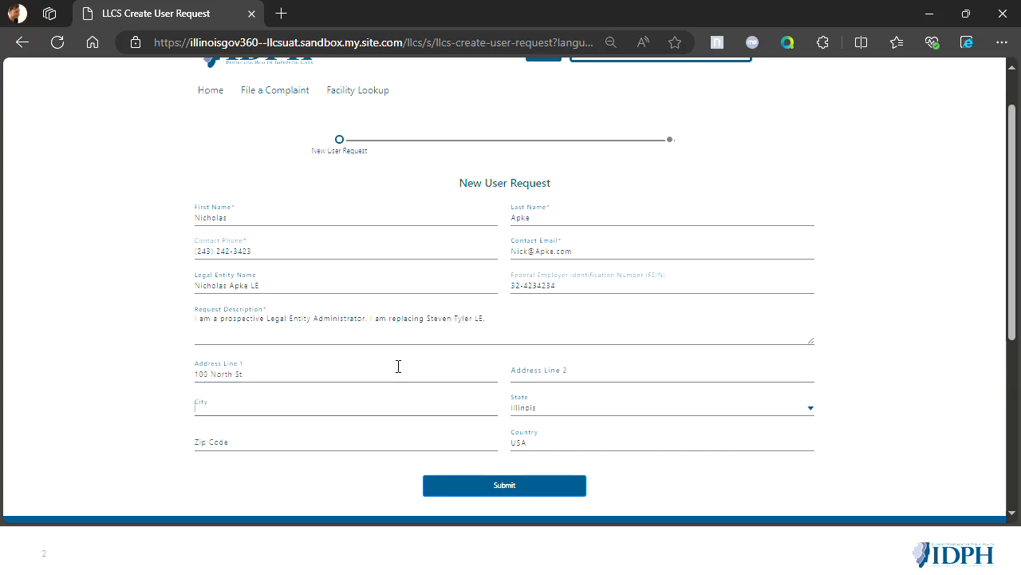
{"action": "type", "text": "Northville"}
{"action": "key", "text": "Tab"}
{"action": "key", "text": "Tab"}
{"action": "type", "text": "24323"}
{"action": "key", "text": "Tab"}
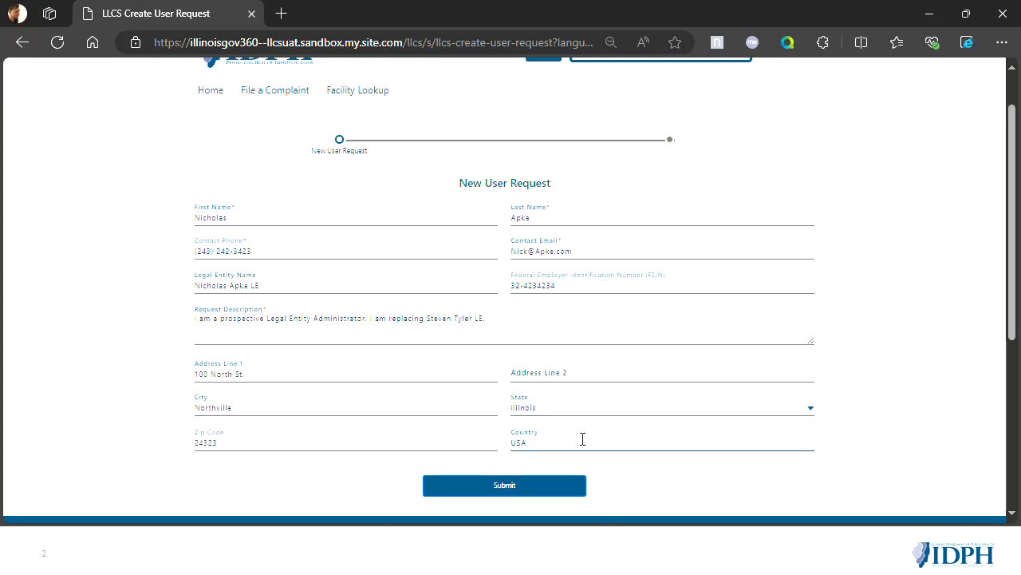
{"action": "left_click", "coordinate": [511, 488]}
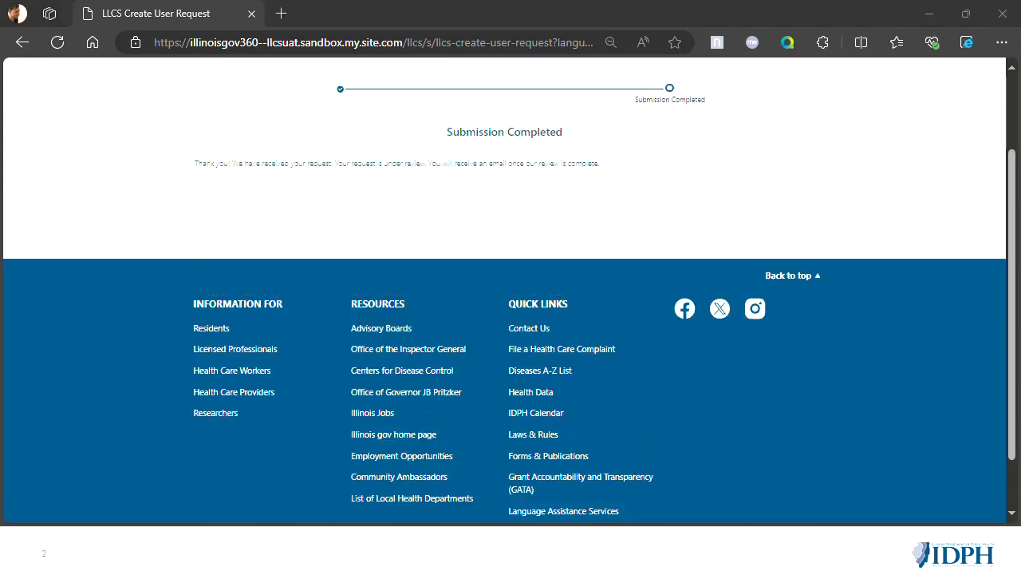
{"action": "scroll", "coordinate": [463, 244], "scroll_direction": "up", "scroll_amount": 2}
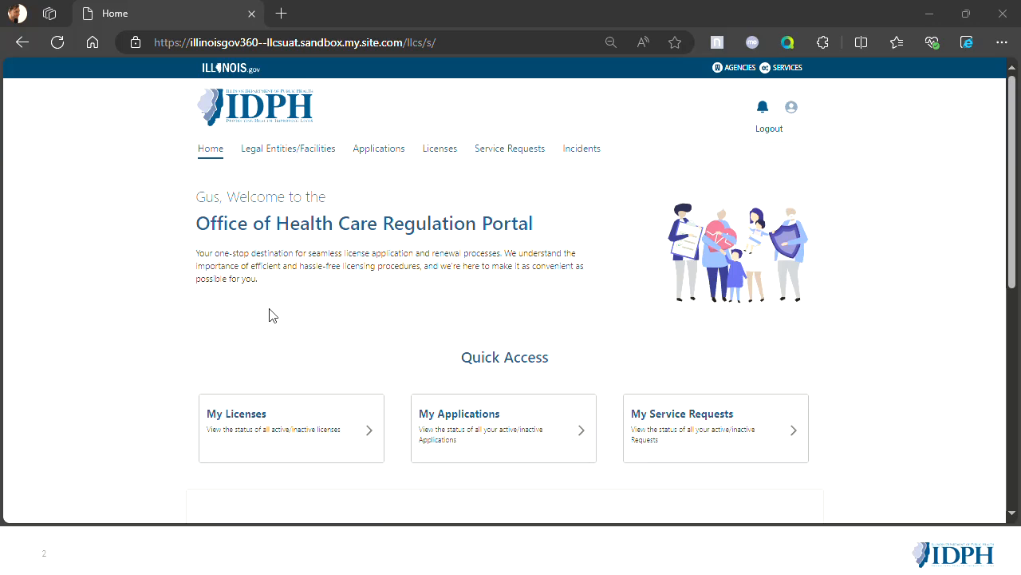
- Start registering a new legal entity from the Legal Entities/Facilities page and proceed past the instructions
{"action": "left_click", "coordinate": [297, 159]}
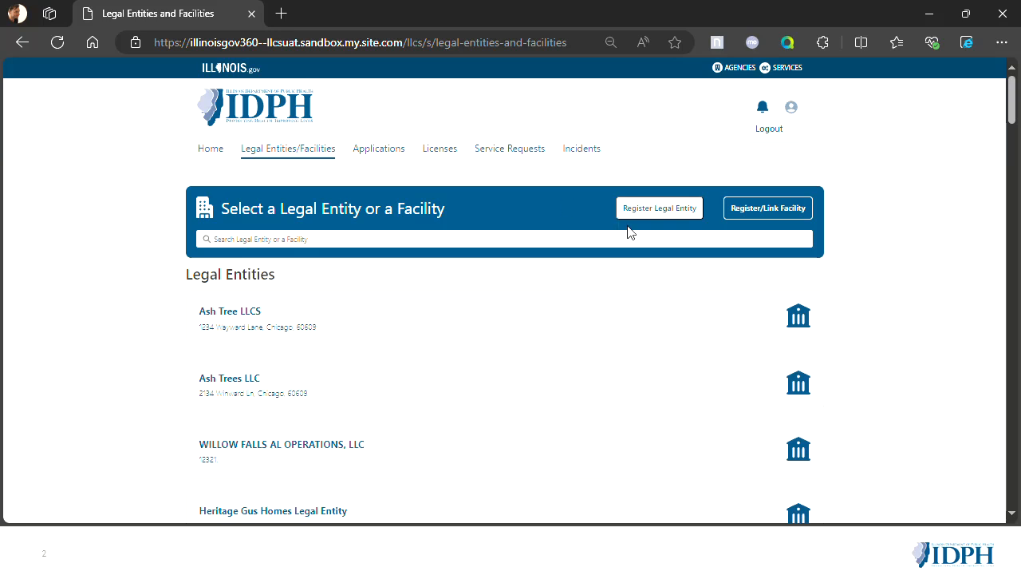
{"action": "left_click", "coordinate": [677, 217]}
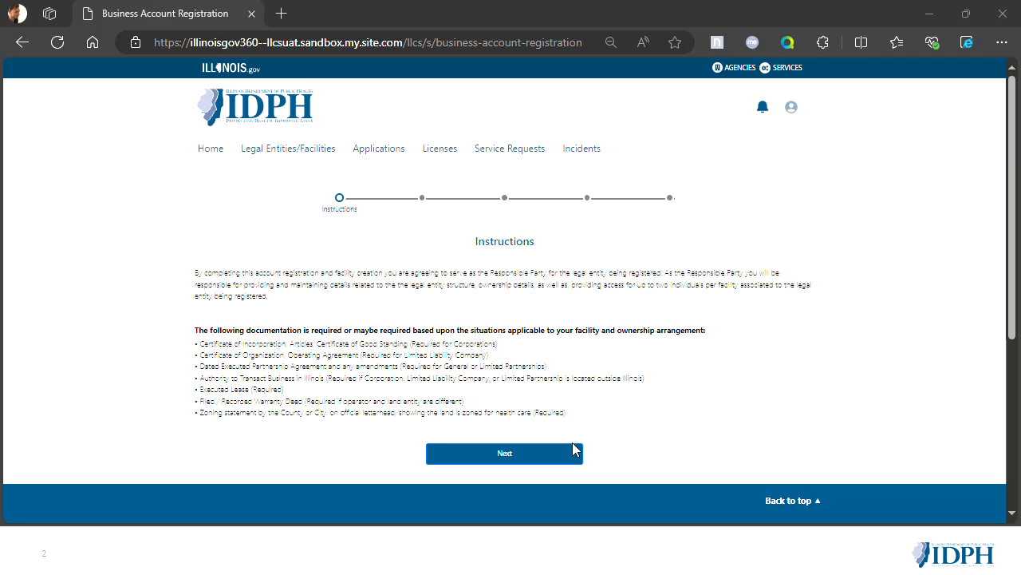
{"action": "left_click", "coordinate": [552, 463]}
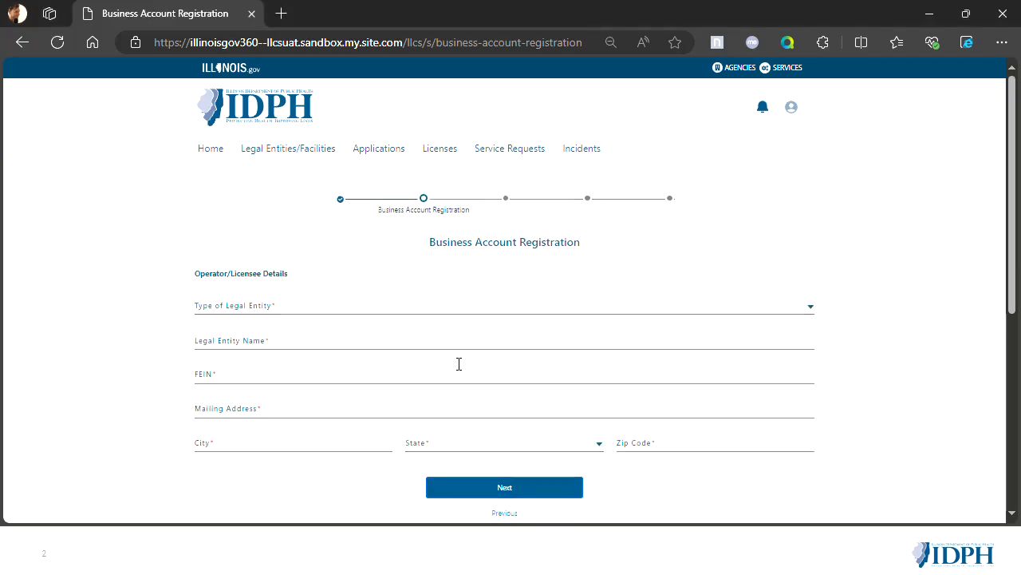
- Set the type of legal entity to County and enter the legal entity's name and FEIN
{"action": "left_click", "coordinate": [370, 310]}
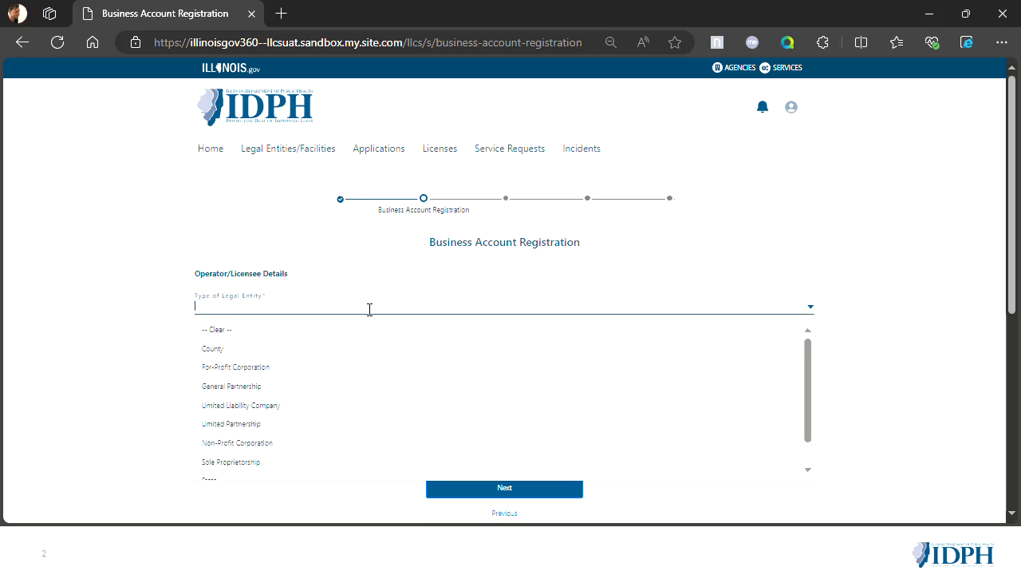
{"action": "left_click", "coordinate": [249, 349]}
{"action": "left_click", "coordinate": [264, 338]}
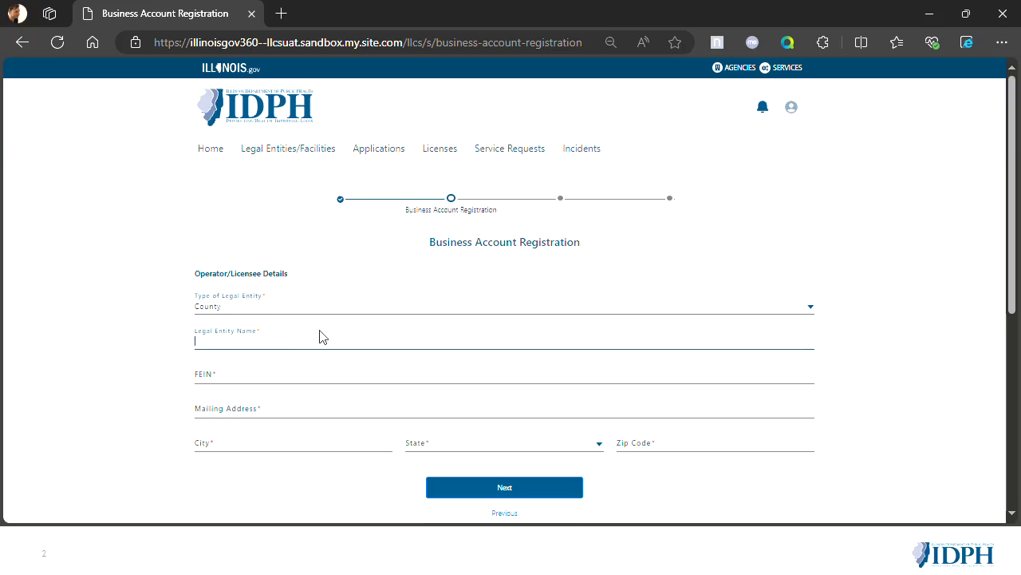
{"action": "type", "text": "Steve Ray LE"}
{"action": "key", "text": "Tab"}
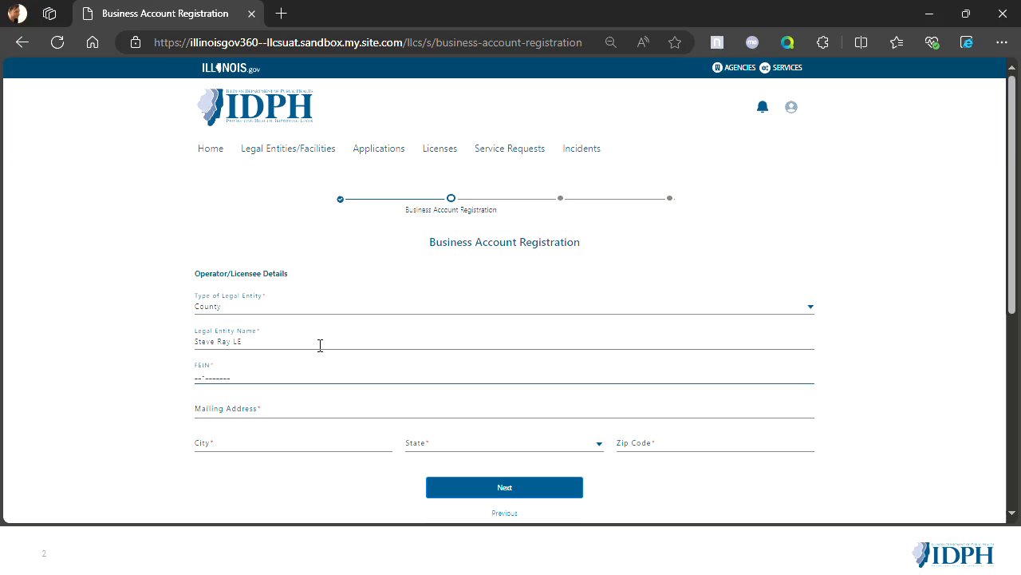
{"action": "key", "text": "Tab"}
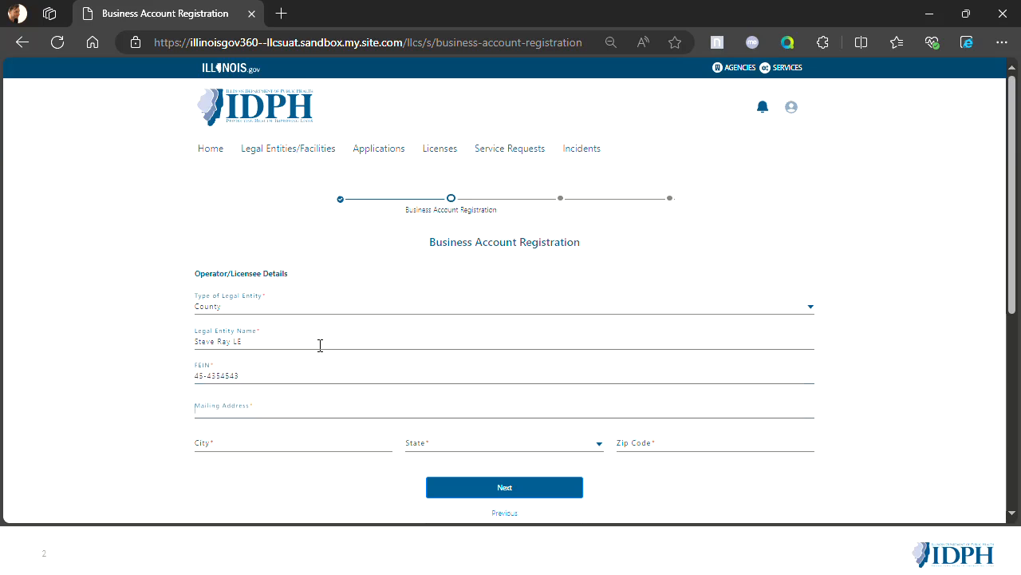
- Enter the legal entity's mailing address and city in the operator/licensee details
{"action": "type", "text": "121"}
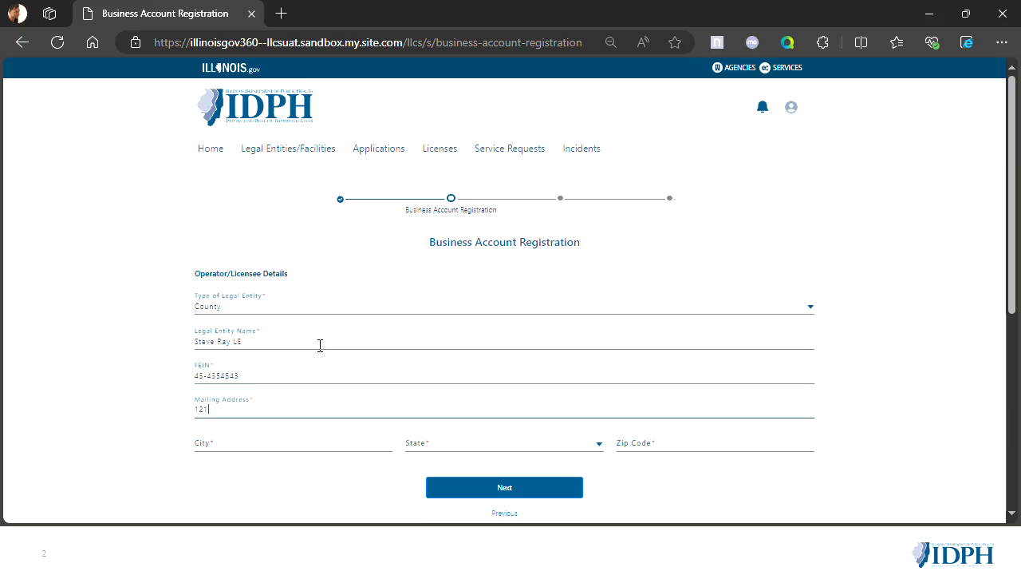
{"action": "type", "text": " South St."}
{"action": "key", "text": "Tab"}
{"action": "type", "text": "Southville"}
{"action": "key", "text": "Tab"}
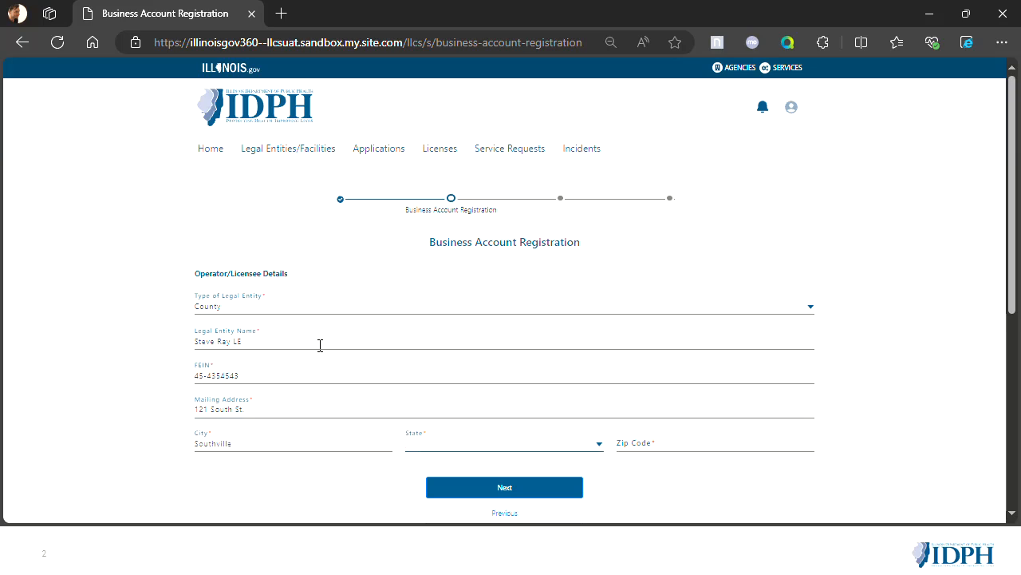
- Set the legal entity's state to Illinois, enter its zip code, and continue to the registered agent details
{"action": "left_click", "coordinate": [577, 436]}
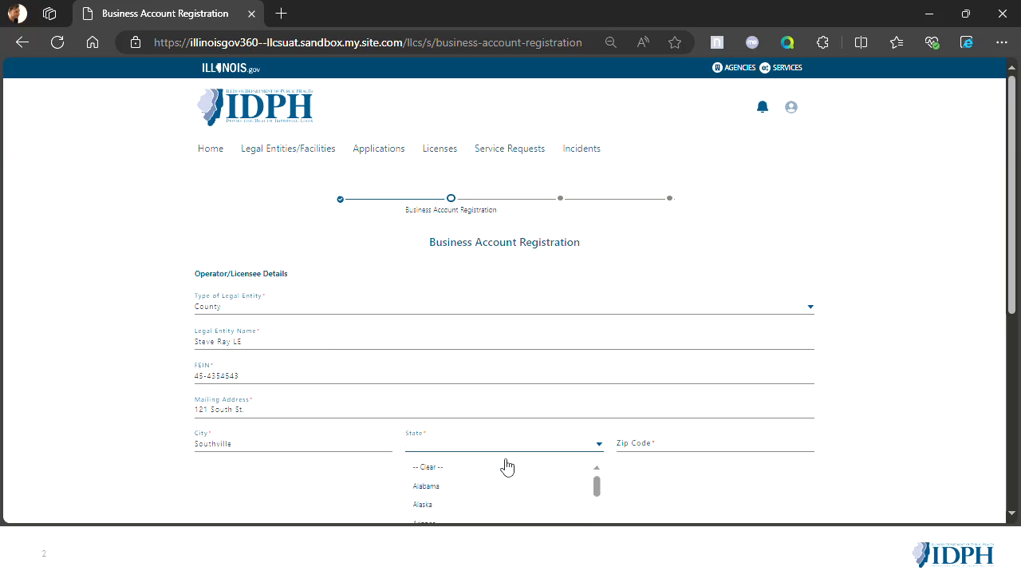
{"action": "type", "text": "Illinois"}
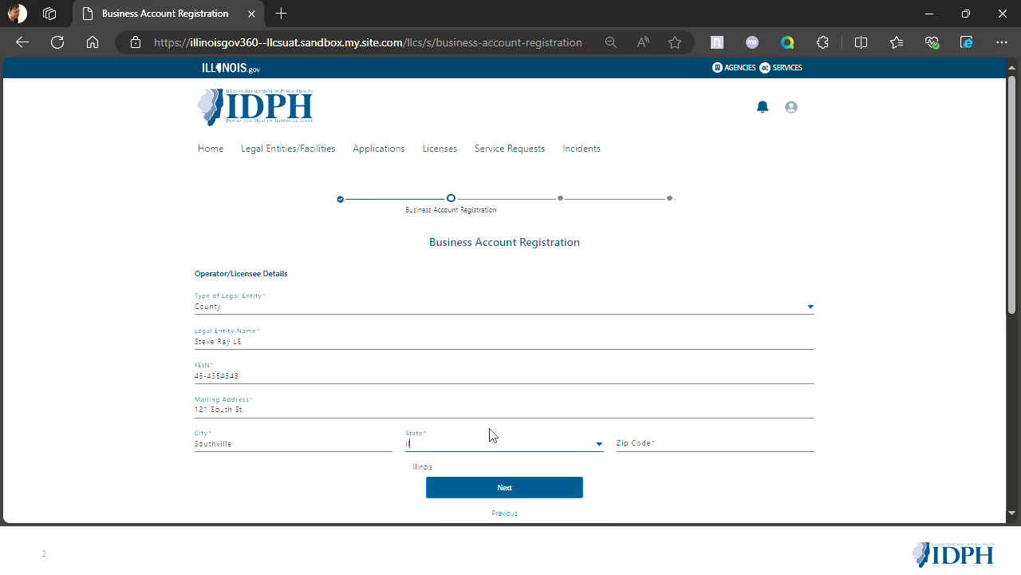
{"action": "left_click", "coordinate": [477, 471]}
{"action": "left_click", "coordinate": [660, 435]}
{"action": "type", "text": "23423"}
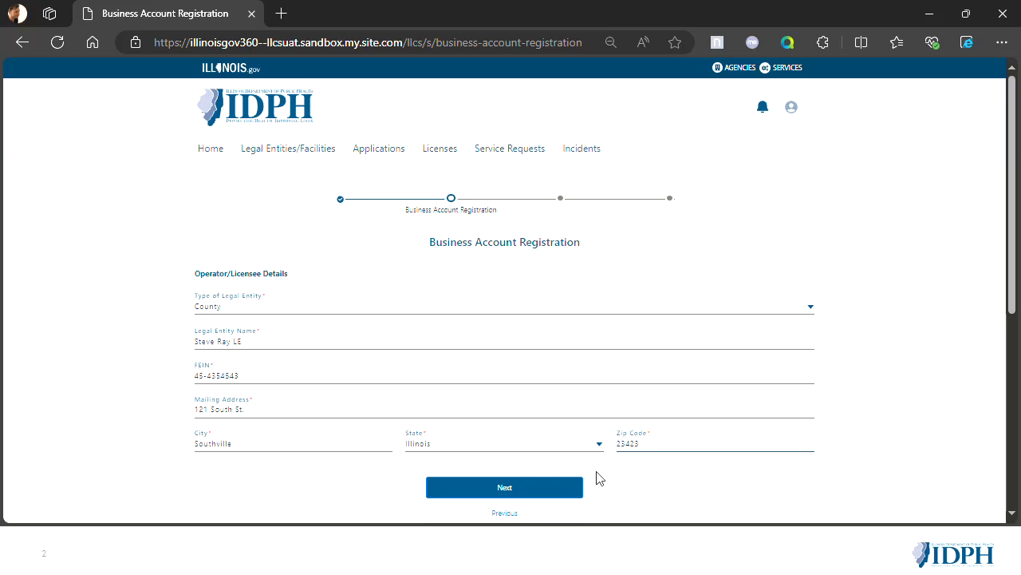
{"action": "left_click", "coordinate": [522, 488]}
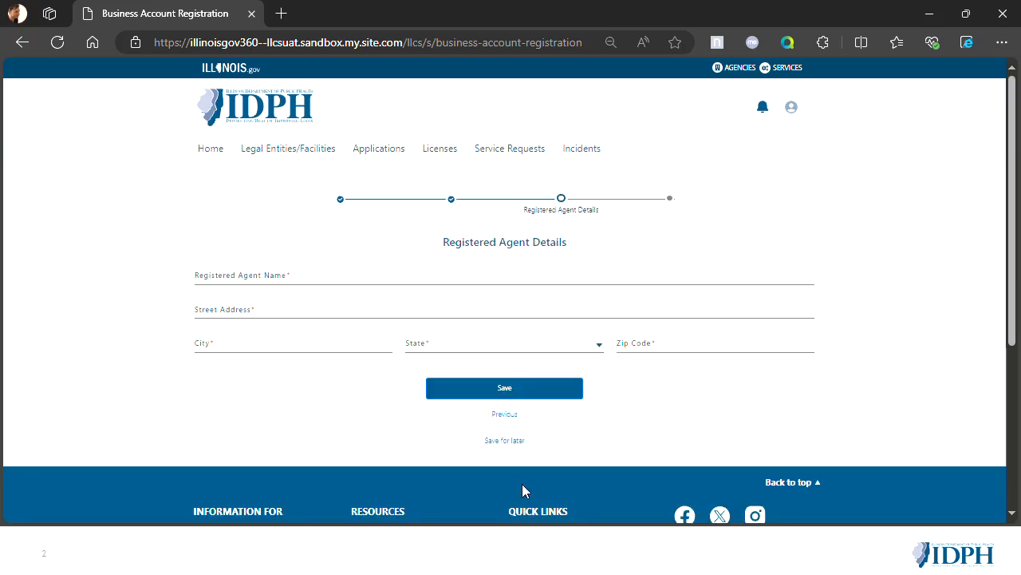
- Enter the registered agent's name, street address and city
{"action": "left_click", "coordinate": [278, 279]}
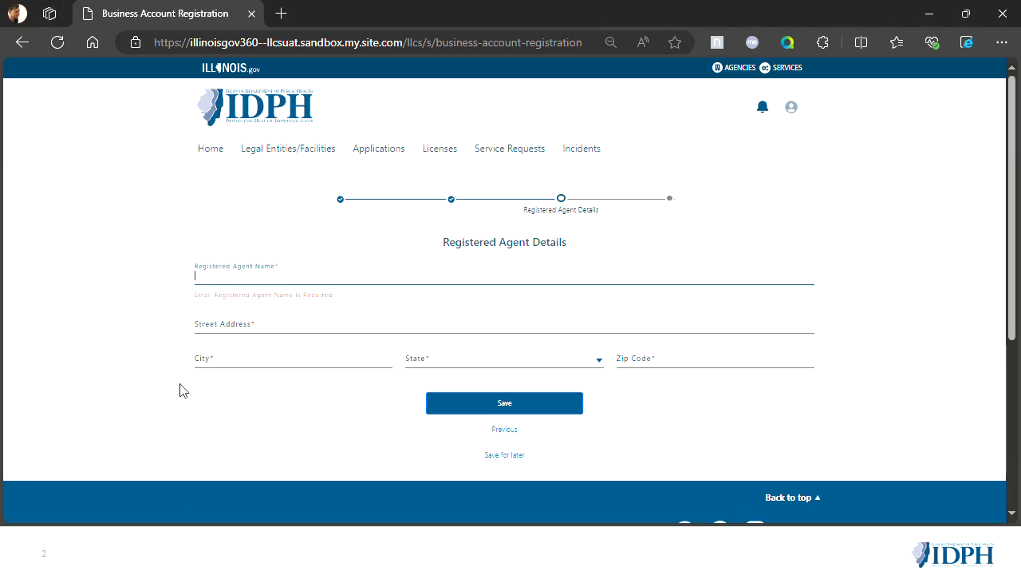
{"action": "key", "text": "Return"}
{"action": "type", "text": "00 North"}
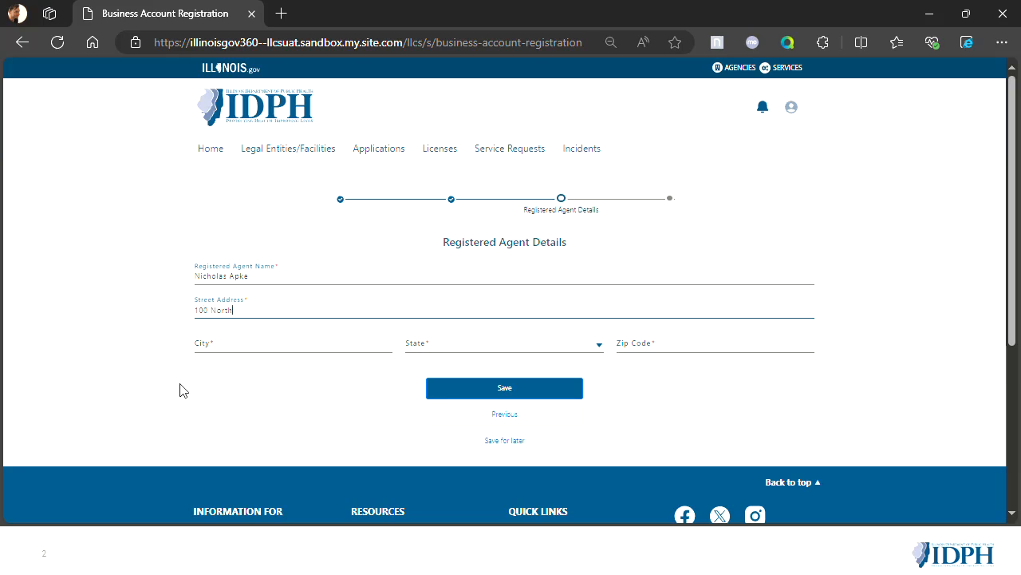
{"action": "type", "text": "."}
{"action": "key", "text": "Tab"}
{"action": "type", "text": "No"}
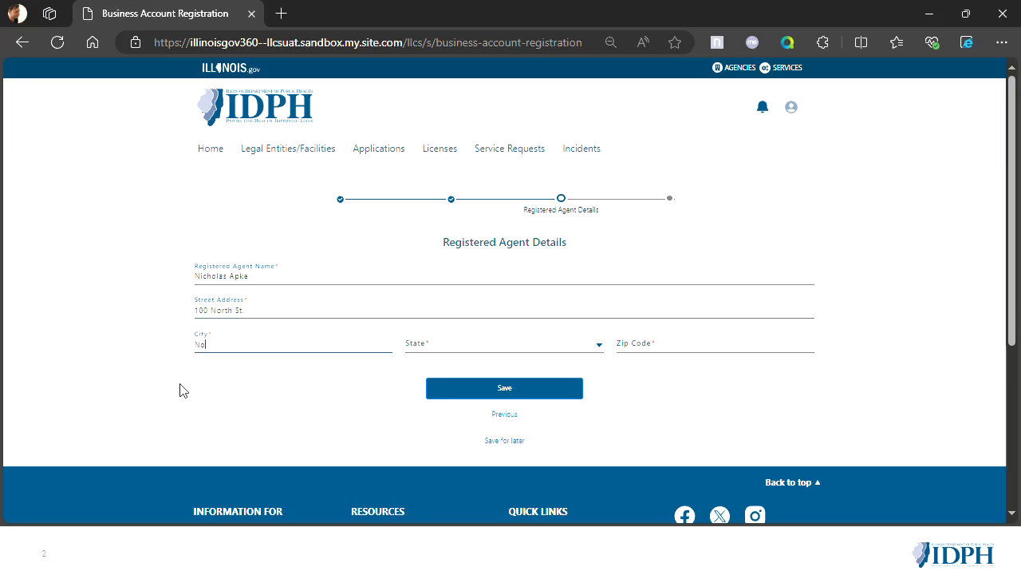
{"action": "key", "text": "Tab"}
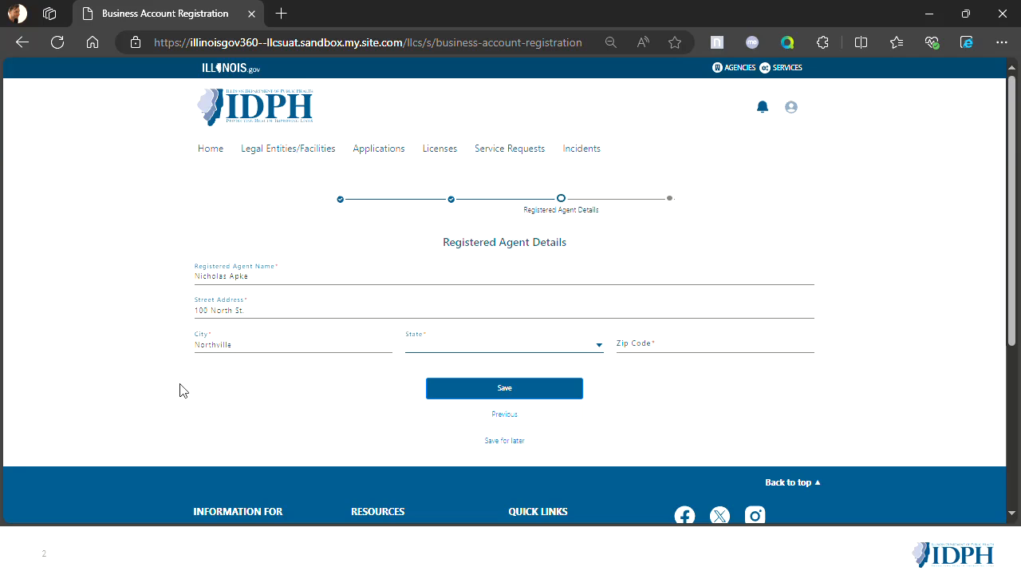
- Set the registered agent's state to Illinois, enter the zip code, and save the legal entity registration
{"action": "type", "text": "I"}
{"action": "key", "text": "BackSpace"}
{"action": "left_click", "coordinate": [496, 346]}
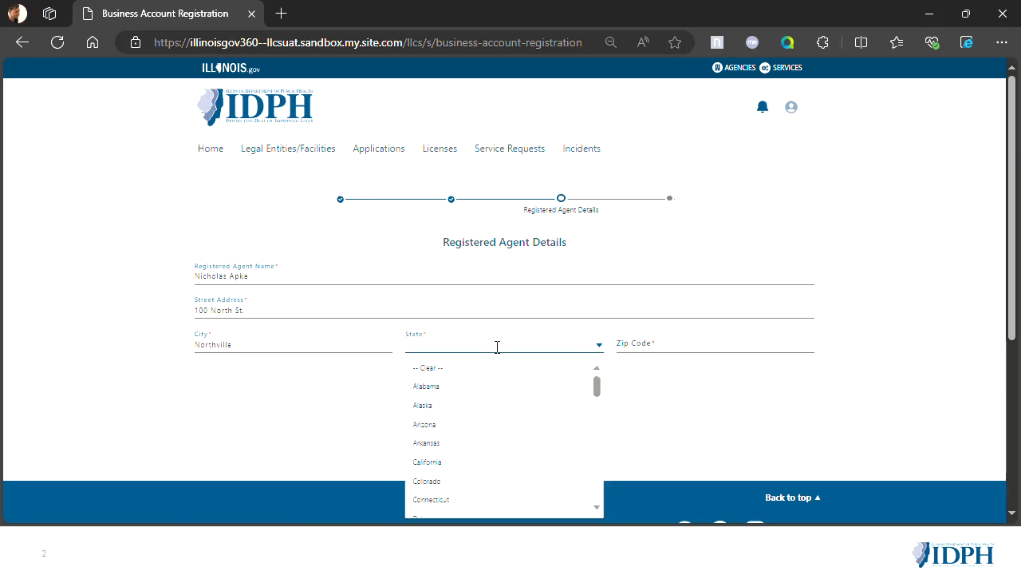
{"action": "type", "text": "I"}
{"action": "left_click", "coordinate": [497, 376]}
{"action": "left_click", "coordinate": [688, 346]}
{"action": "type", "text": "34534"}
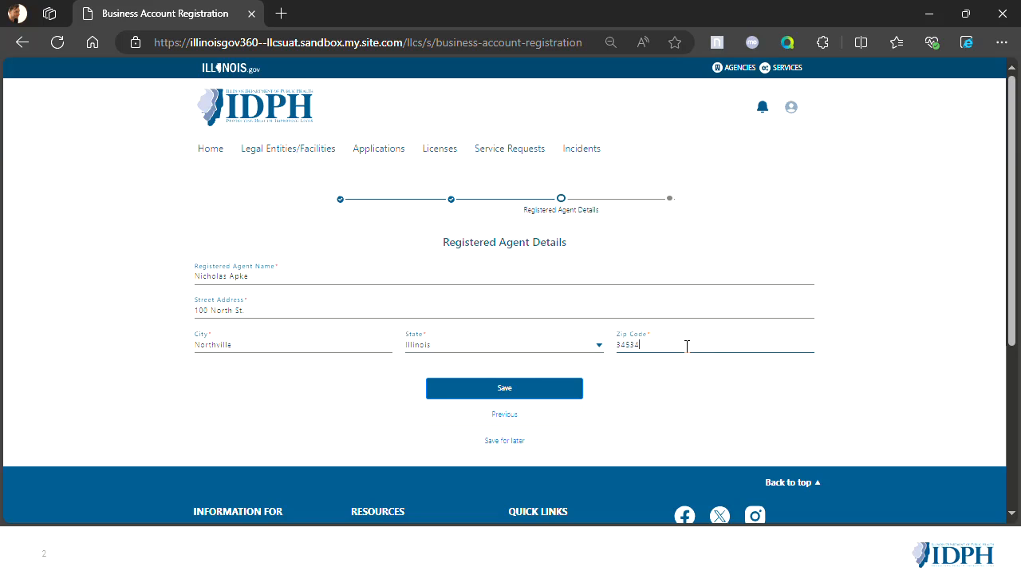
{"action": "left_click", "coordinate": [549, 389]}
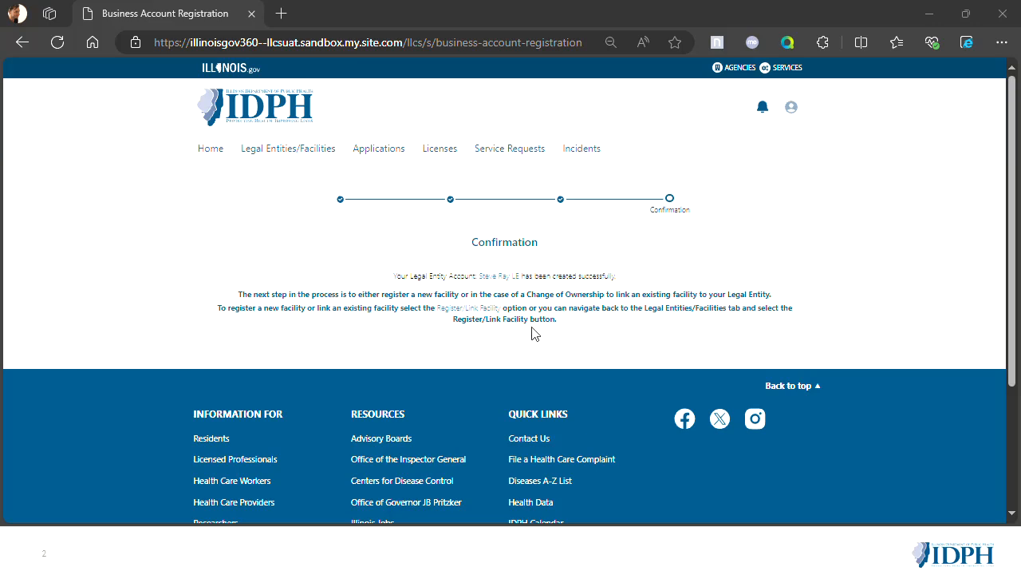
- Start a facility registration for a new facility, leaving the option to link an existing facility unselected
{"action": "left_click", "coordinate": [463, 310]}
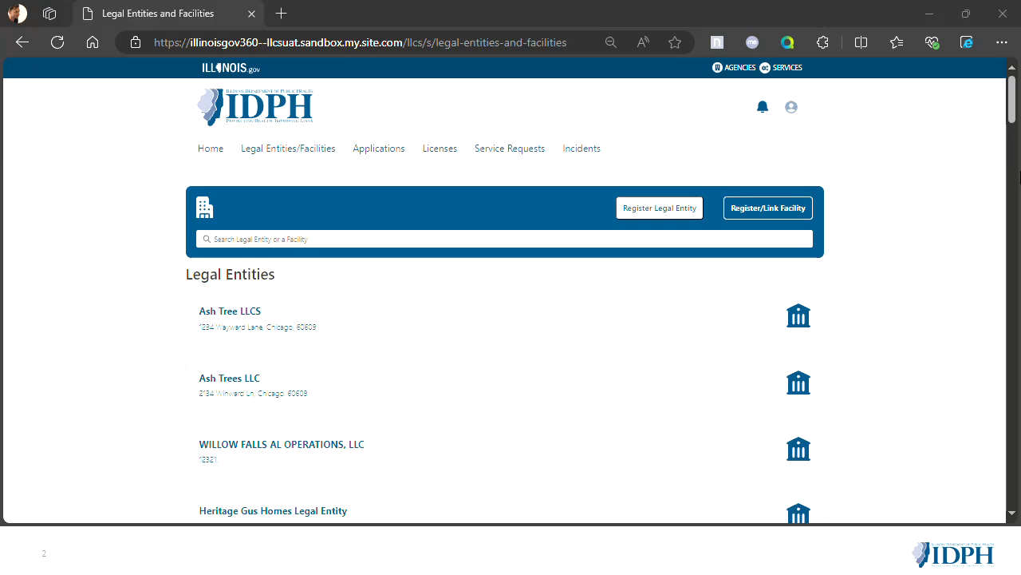
{"action": "left_click", "coordinate": [742, 217]}
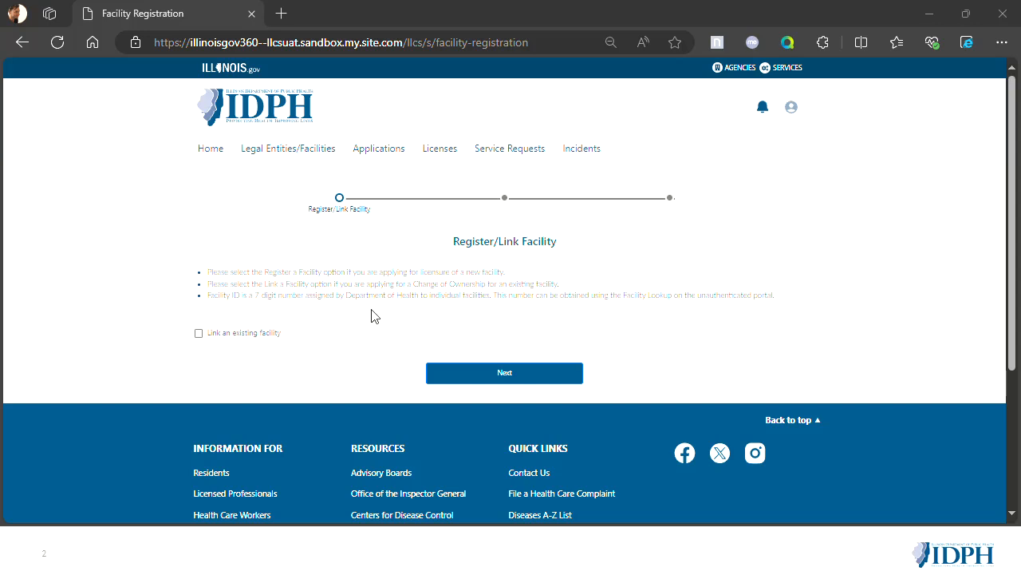
{"action": "left_click", "coordinate": [512, 373]}
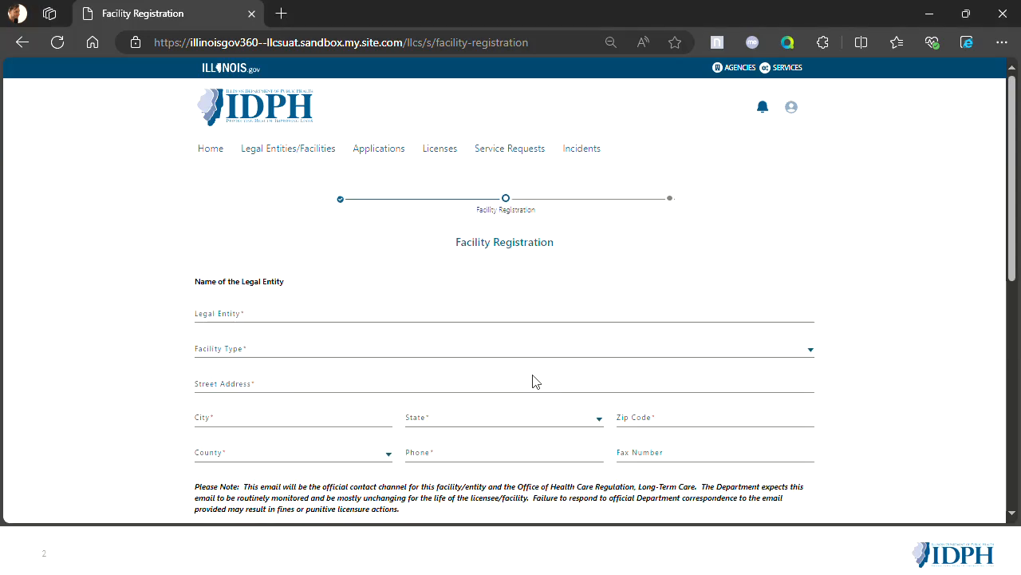
- Select the newly registered legal entity for the facility and set the facility type to Long Term Care Facility
{"action": "left_click", "coordinate": [358, 317]}
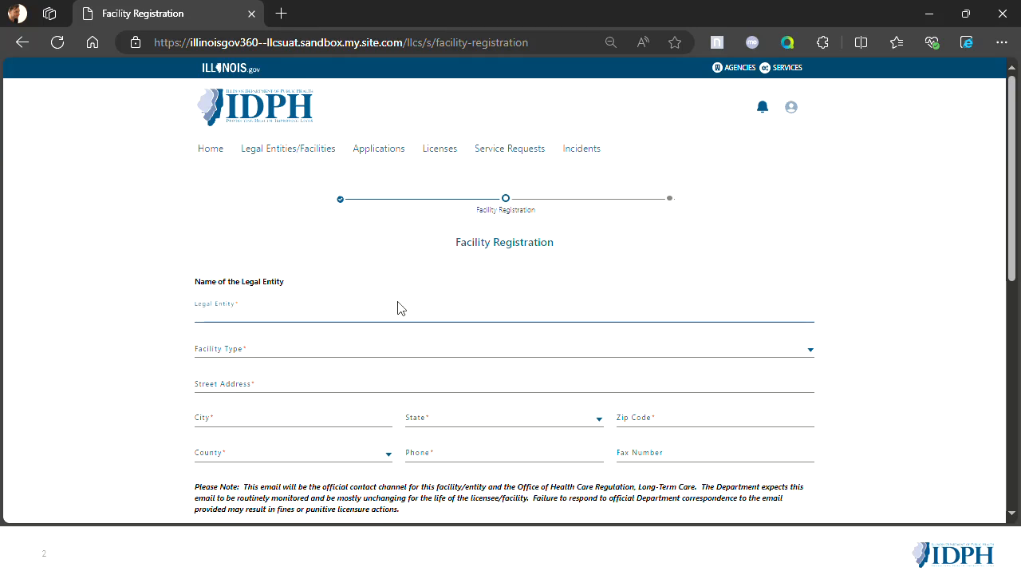
{"action": "type", "text": "Steve"}
{"action": "left_click", "coordinate": [346, 335]}
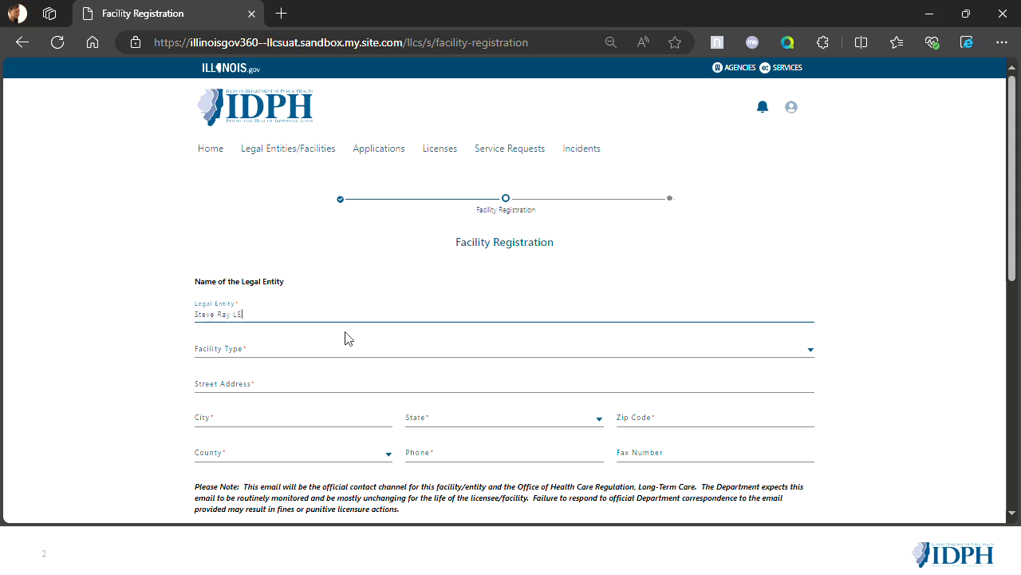
{"action": "left_click", "coordinate": [279, 348]}
{"action": "left_click", "coordinate": [263, 430]}
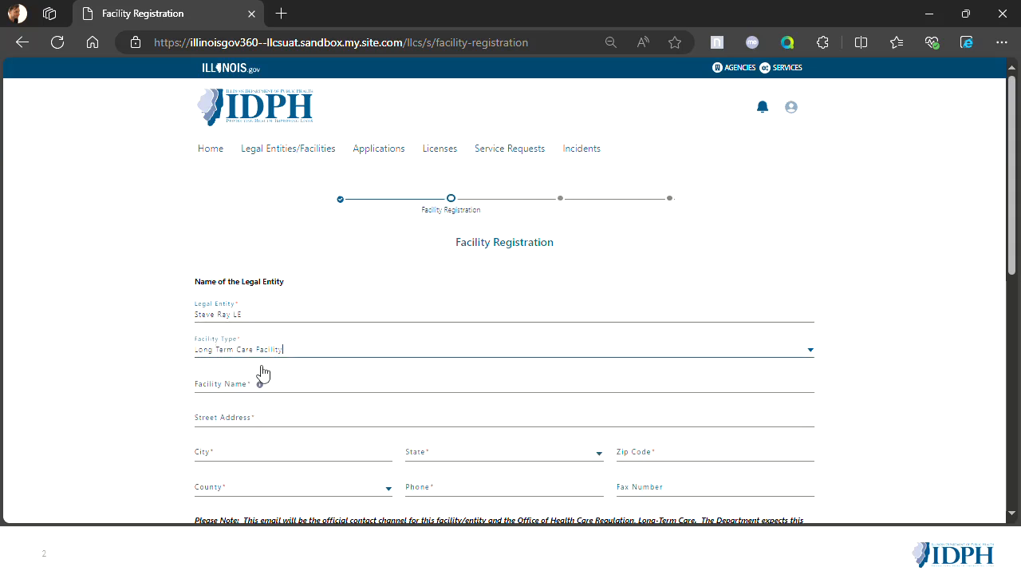
- Name the facility Ray's LTC and enter its street address
{"action": "scroll", "coordinate": [263, 383], "scroll_direction": "down", "scroll_amount": 1}
{"action": "left_click", "coordinate": [316, 328]}
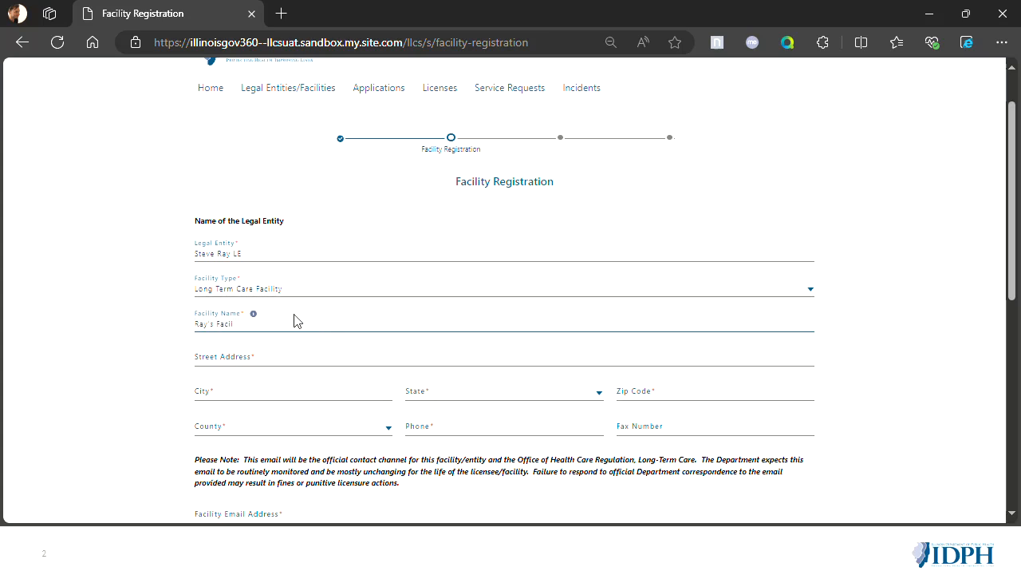
{"action": "type", "text": "Ray's LTC"}
{"action": "scroll", "coordinate": [301, 331], "scroll_direction": "down", "scroll_amount": 1}
{"action": "left_click", "coordinate": [287, 310]}
{"action": "type", "text": "100 "}
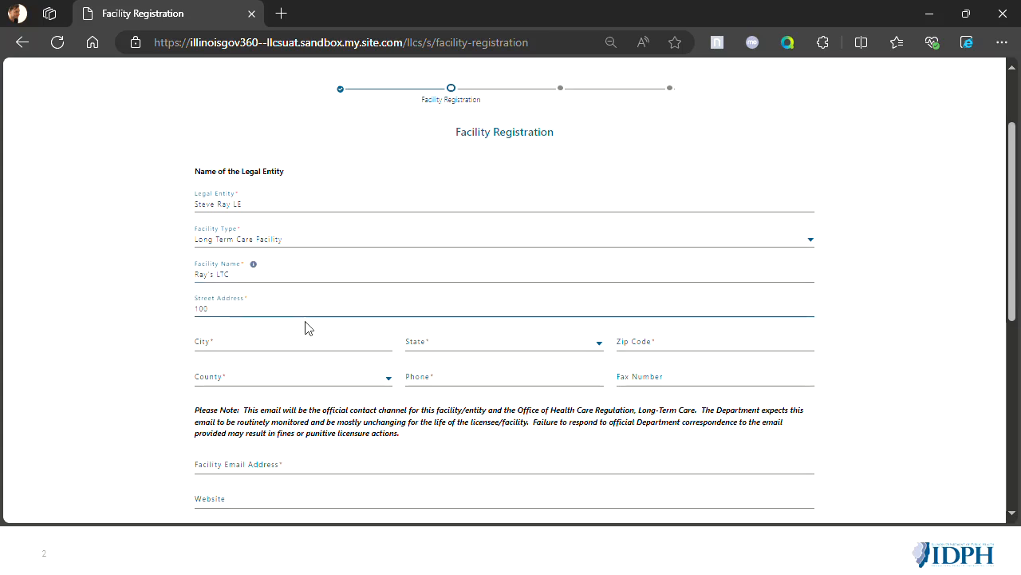
{"action": "type", "text": "South St."}
{"action": "key", "text": "Tab"}
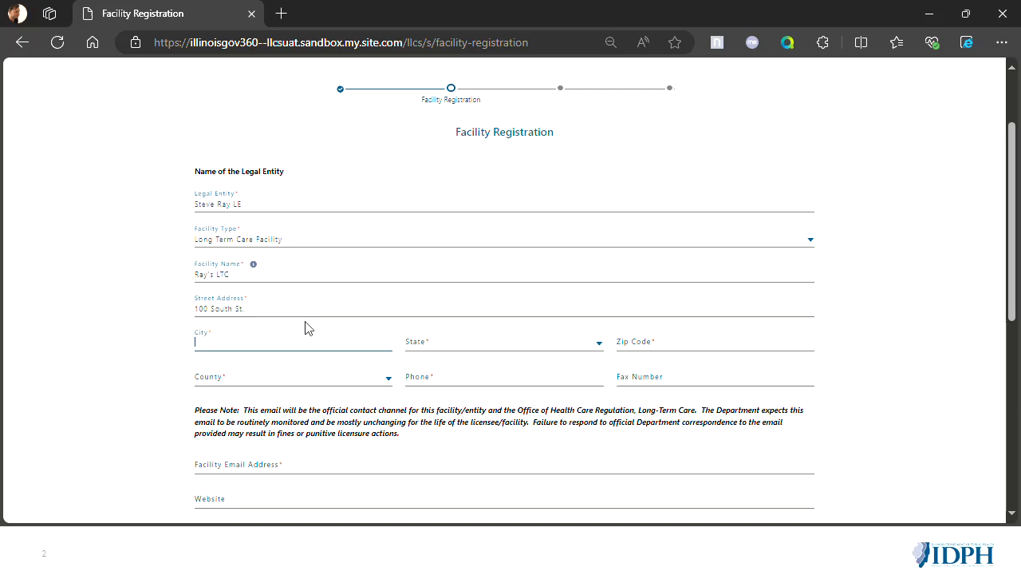
- Enter the facility's city, set its state to Illinois, and fill in the zip code
{"action": "type", "text": "Southville"}
{"action": "key", "text": "Tab"}
{"action": "left_click", "coordinate": [526, 357]}
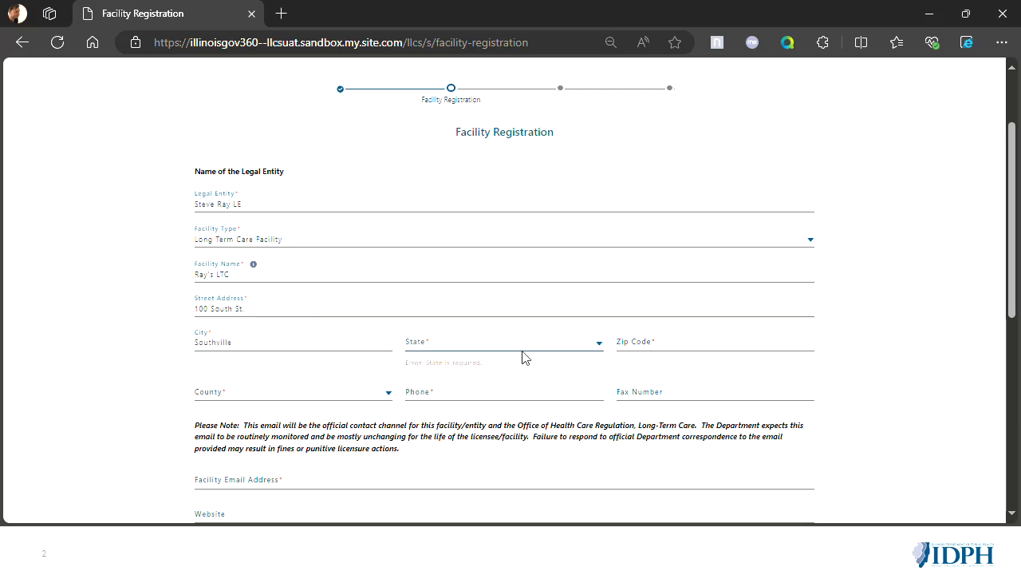
{"action": "left_click", "coordinate": [513, 343]}
{"action": "type", "text": "I"}
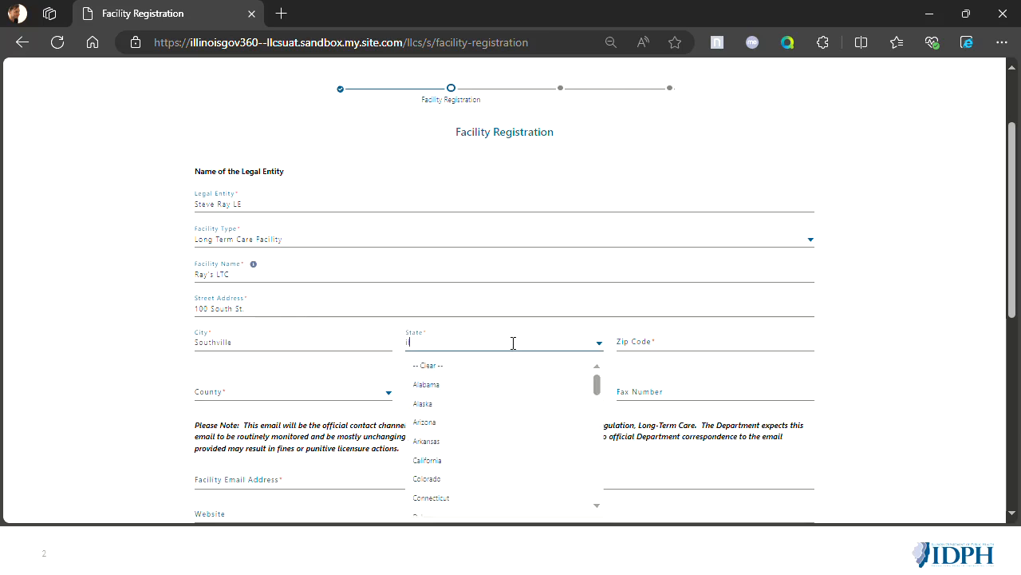
{"action": "type", "text": "l"}
{"action": "left_click", "coordinate": [506, 367]}
{"action": "left_click", "coordinate": [729, 346]}
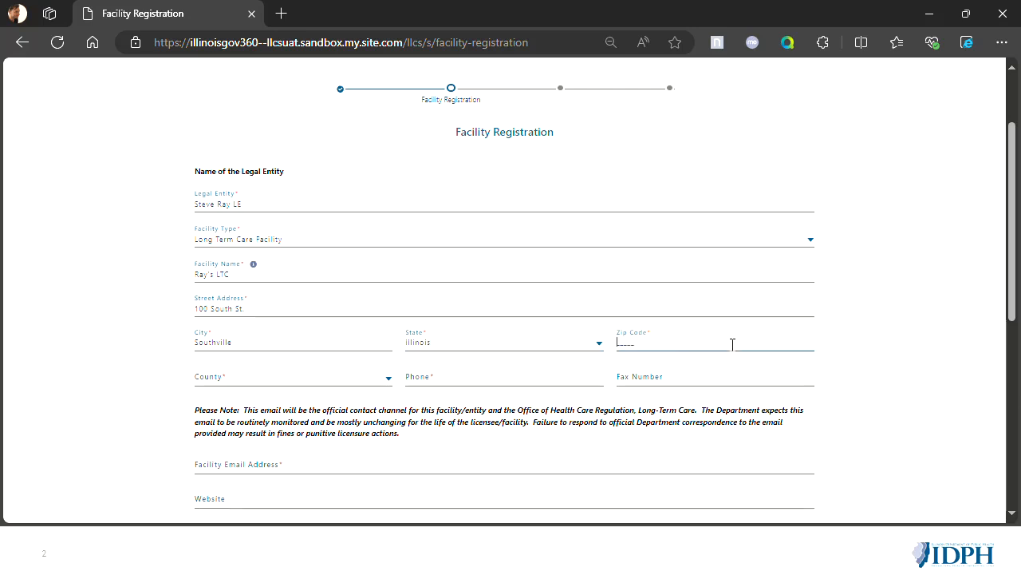
{"action": "type", "text": "54534"}
- Set the facility's county to Adams and enter its phone number and email address
{"action": "left_click", "coordinate": [295, 376]}
{"action": "left_click", "coordinate": [251, 418]}
{"action": "left_click", "coordinate": [469, 373]}
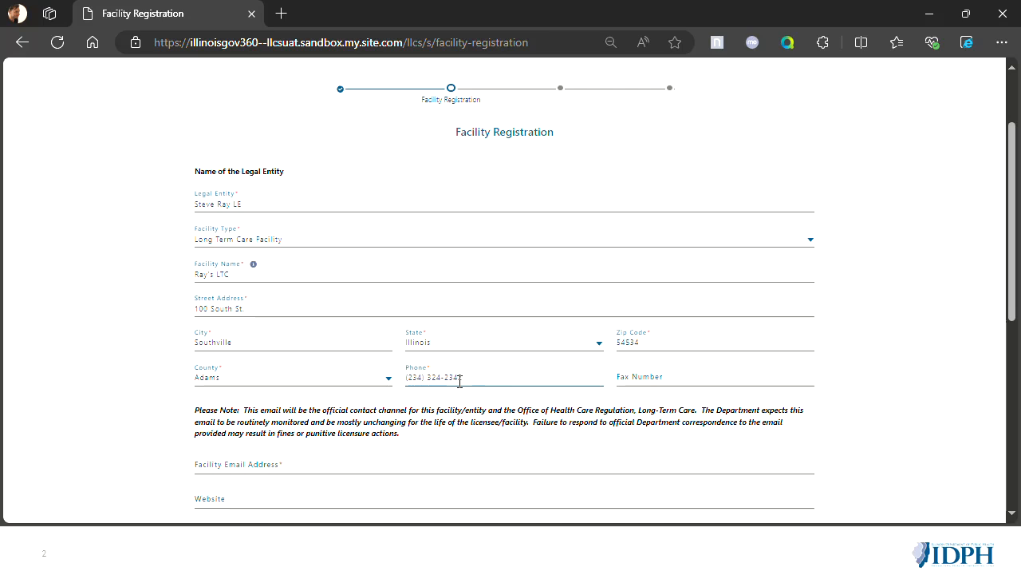
{"action": "scroll", "coordinate": [459, 377], "scroll_direction": "down", "scroll_amount": 2}
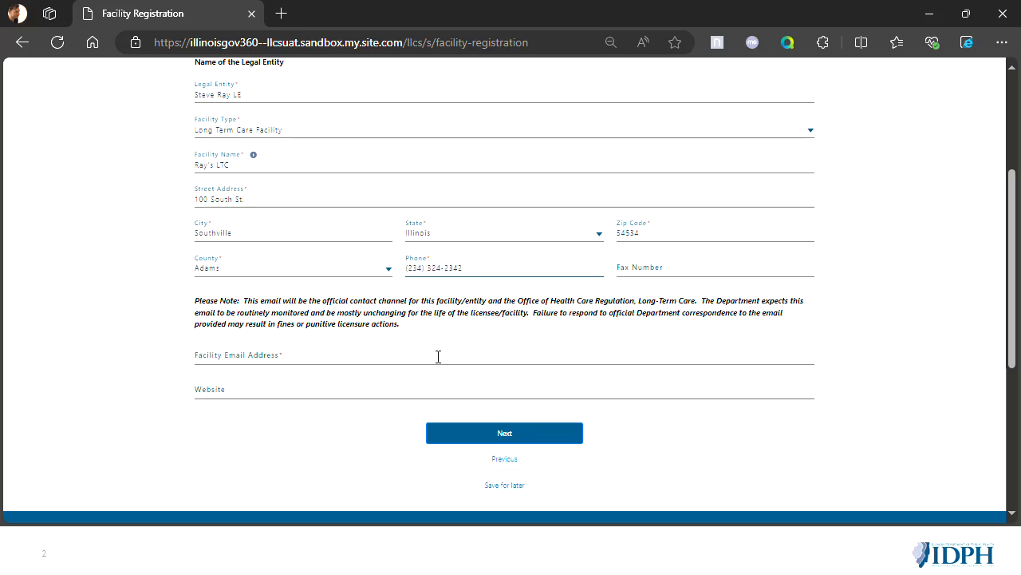
{"action": "left_click", "coordinate": [330, 361]}
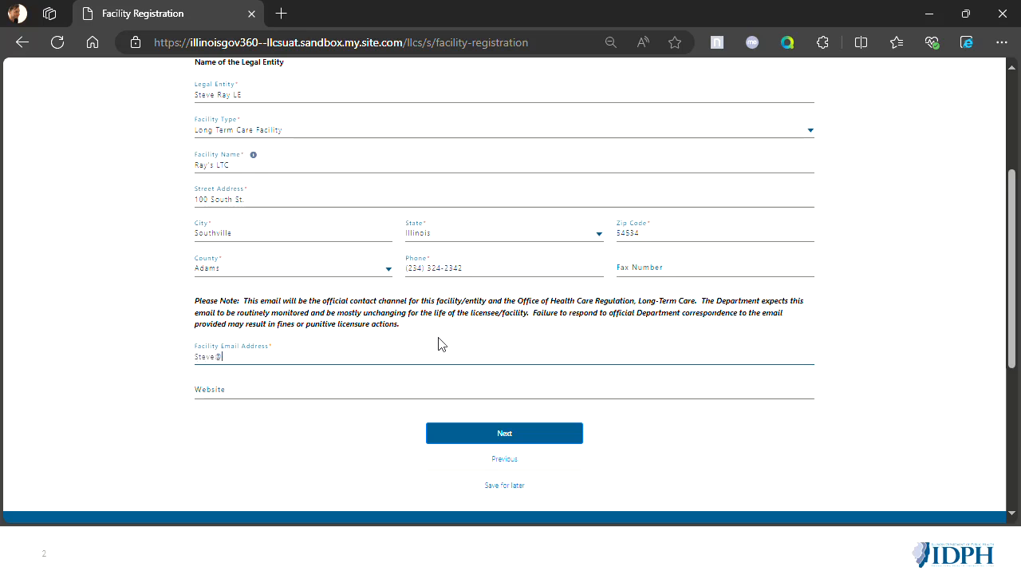
{"action": "key", "text": "Tab"}
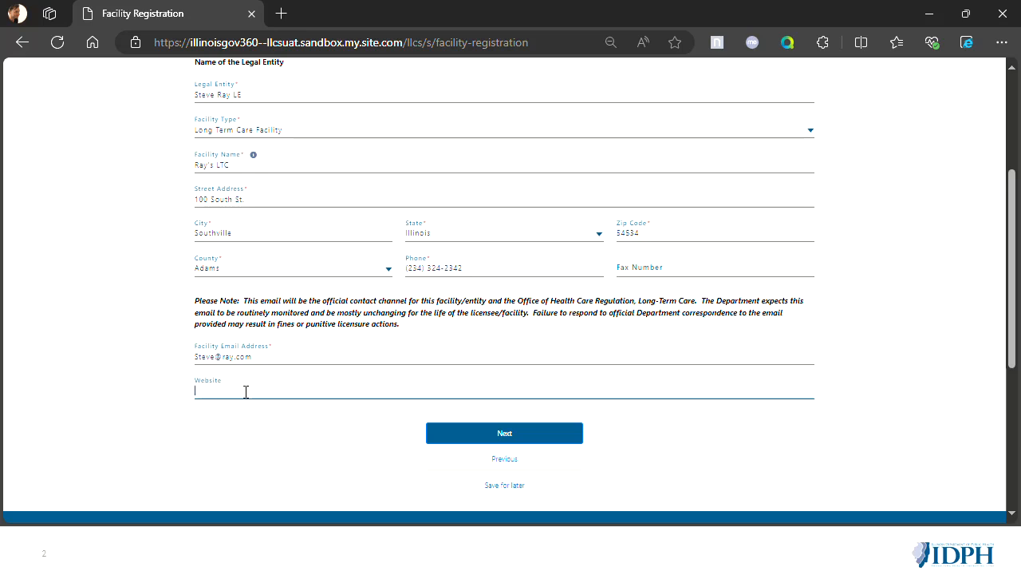
- Continue to the site/building details and set the type of entity to Non-Profit Corporation
{"action": "left_click", "coordinate": [545, 433]}
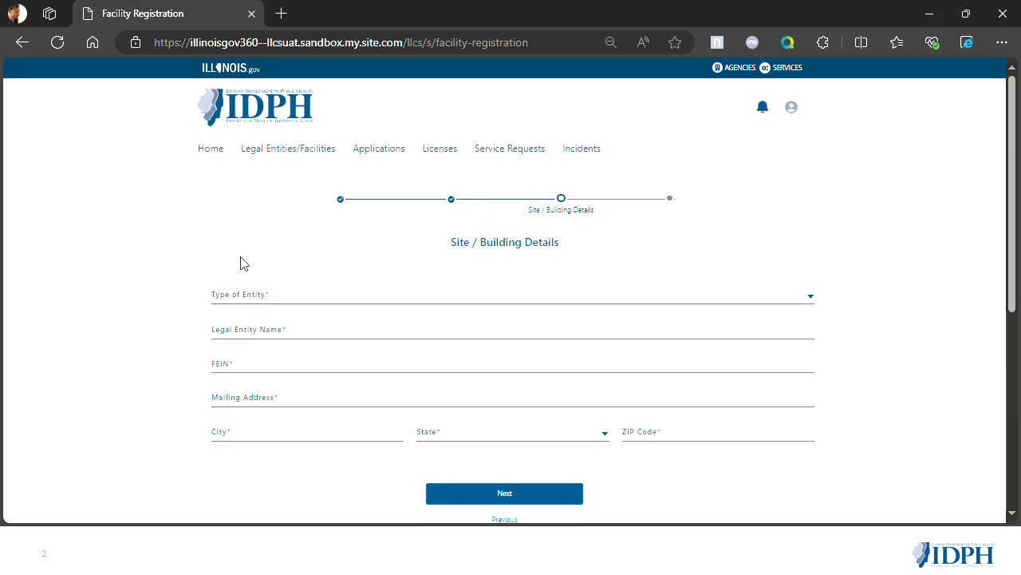
{"action": "left_click", "coordinate": [316, 295]}
{"action": "left_click", "coordinate": [321, 344]}
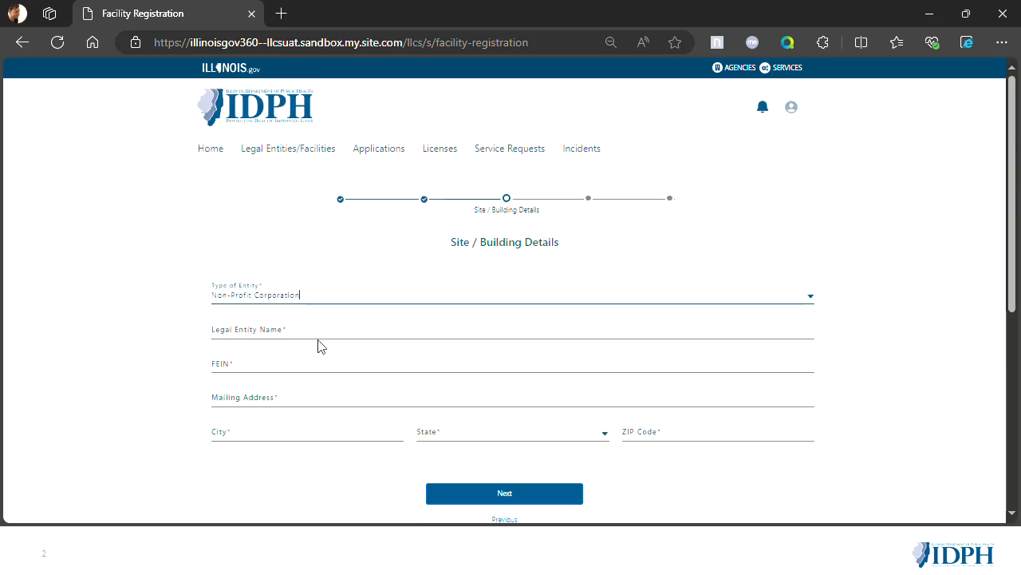
{"action": "left_click", "coordinate": [307, 339]}
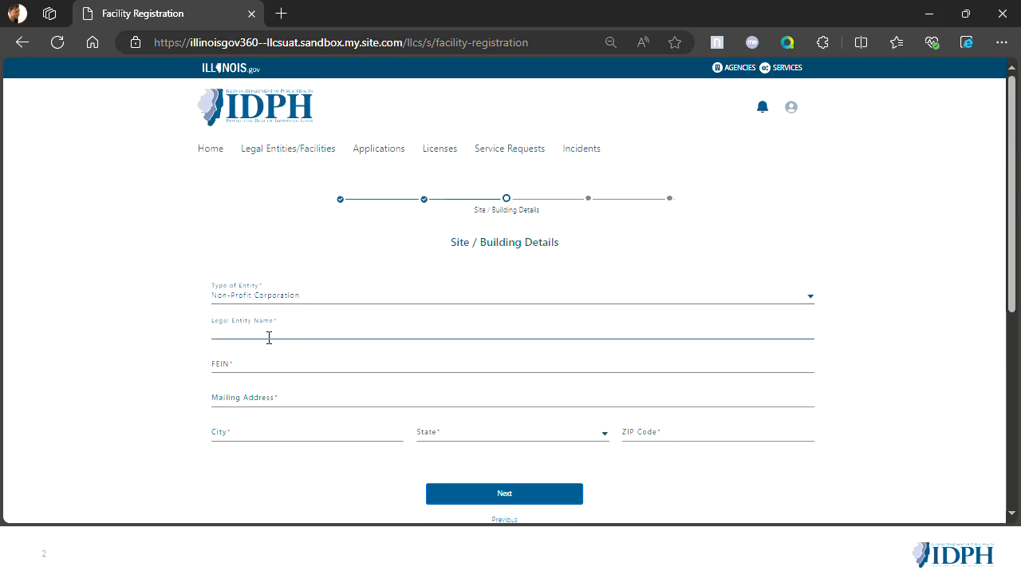
{"action": "left_click", "coordinate": [297, 369]}
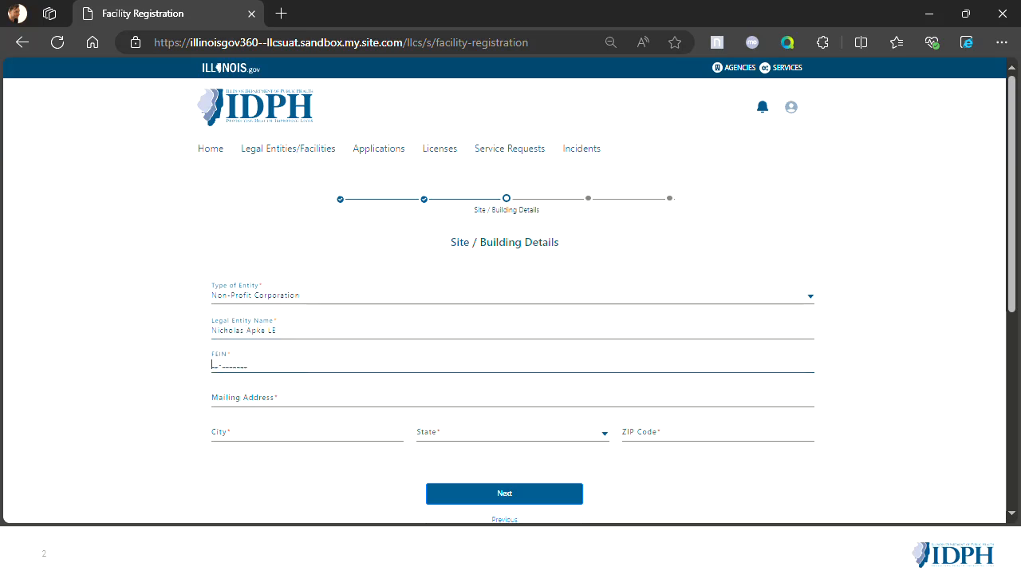
- Enter the newly registered legal entity's name as the building's legal entity name and fill in its FEIN
{"action": "left_click", "coordinate": [301, 334]}
{"action": "key", "text": "ctrl+a"}
{"action": "type", "text": "St"}
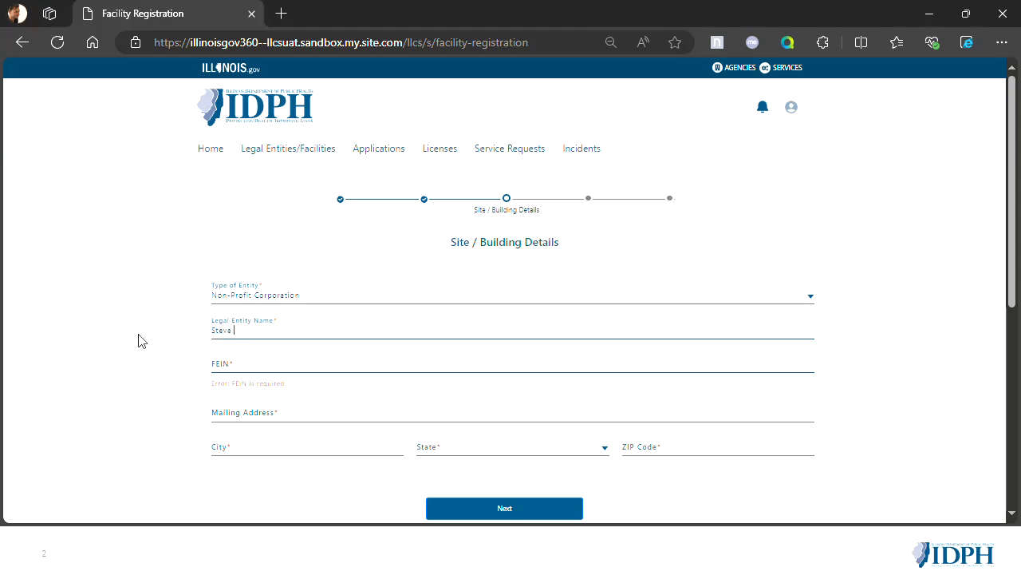
{"action": "left_click", "coordinate": [283, 378]}
{"action": "left_click", "coordinate": [276, 363]}
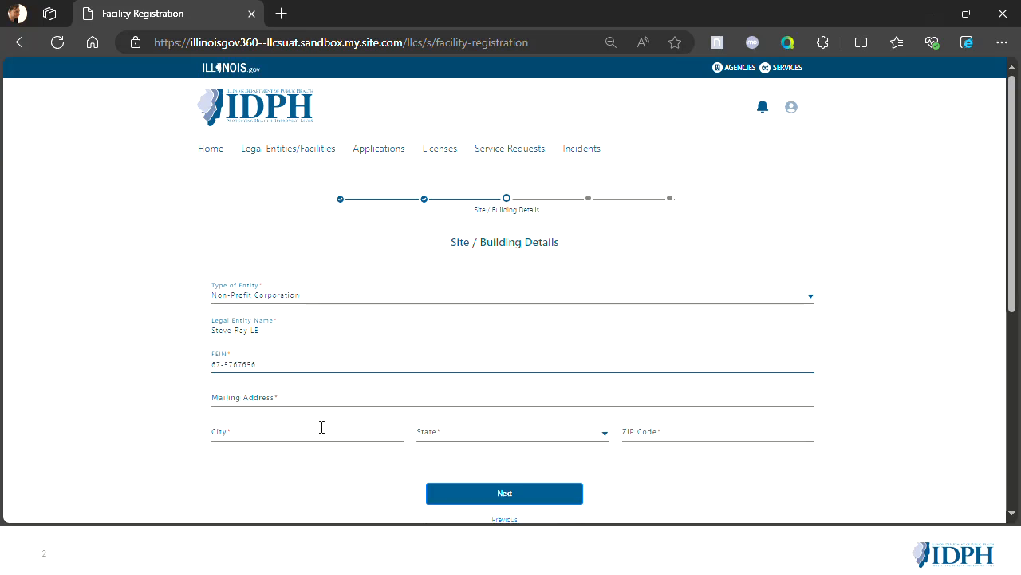
- Enter the mailing address and city in the site/building details
{"action": "left_click", "coordinate": [323, 395]}
{"action": "type", "text": "100 S"}
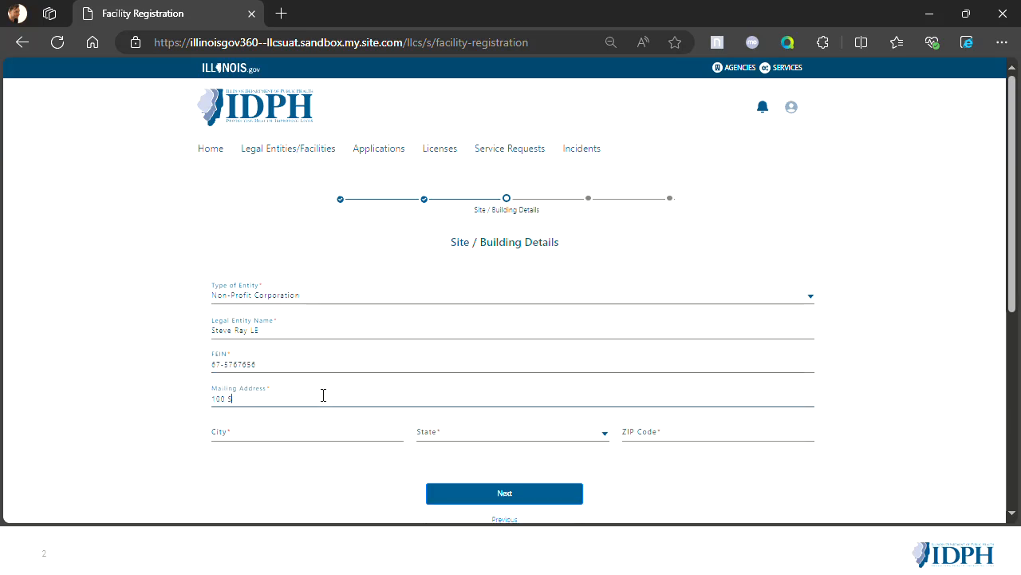
{"action": "type", "text": "outh St."}
{"action": "key", "text": "Tab"}
{"action": "type", "text": "Sou"}
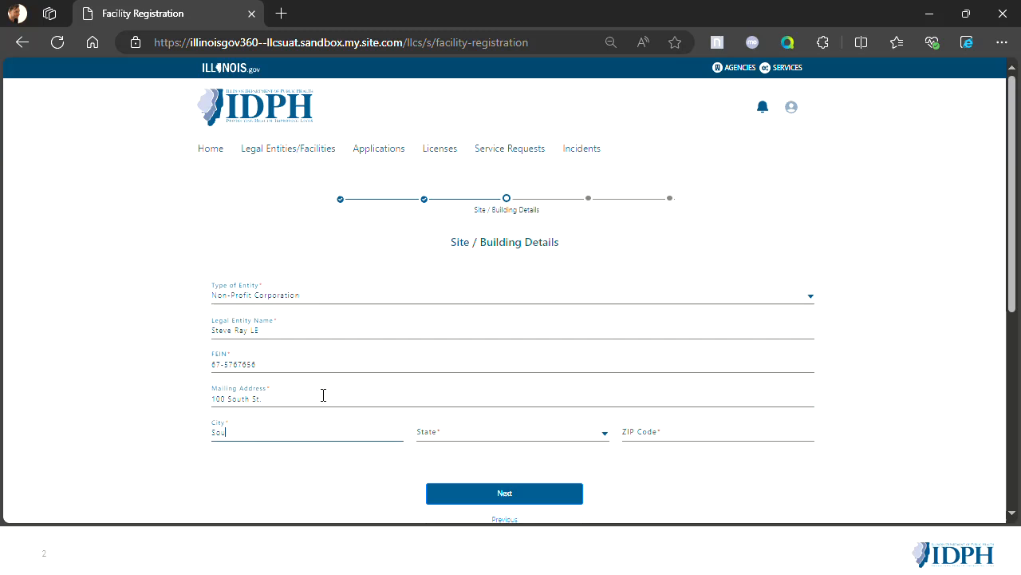
{"action": "key", "text": "Tab"}
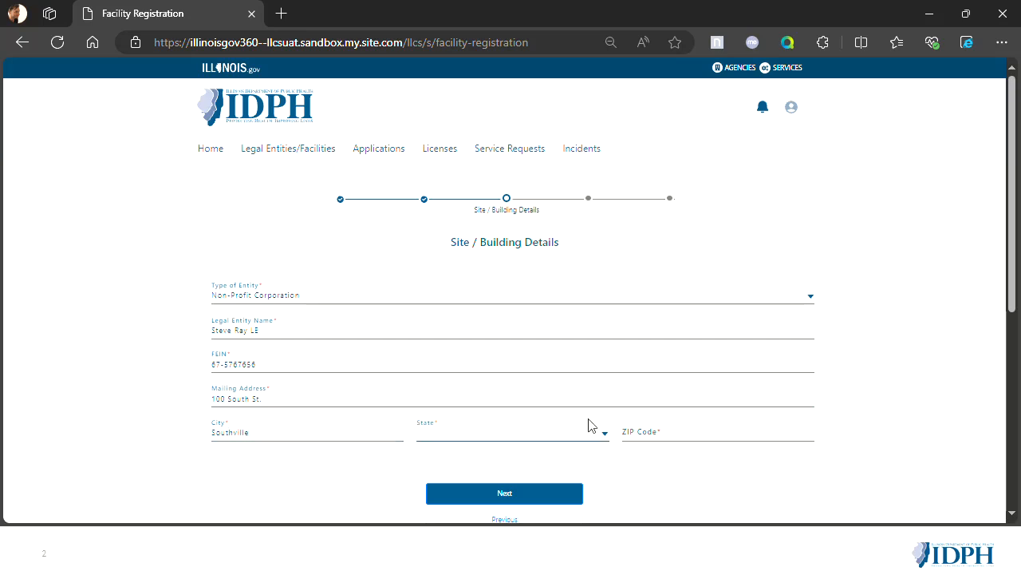
- Set the building entity's state to Illinois, enter its zip code, and continue to the non-profit corporate officer details
{"action": "left_click", "coordinate": [559, 438]}
{"action": "left_click", "coordinate": [538, 456]}
{"action": "type", "text": "20202"}
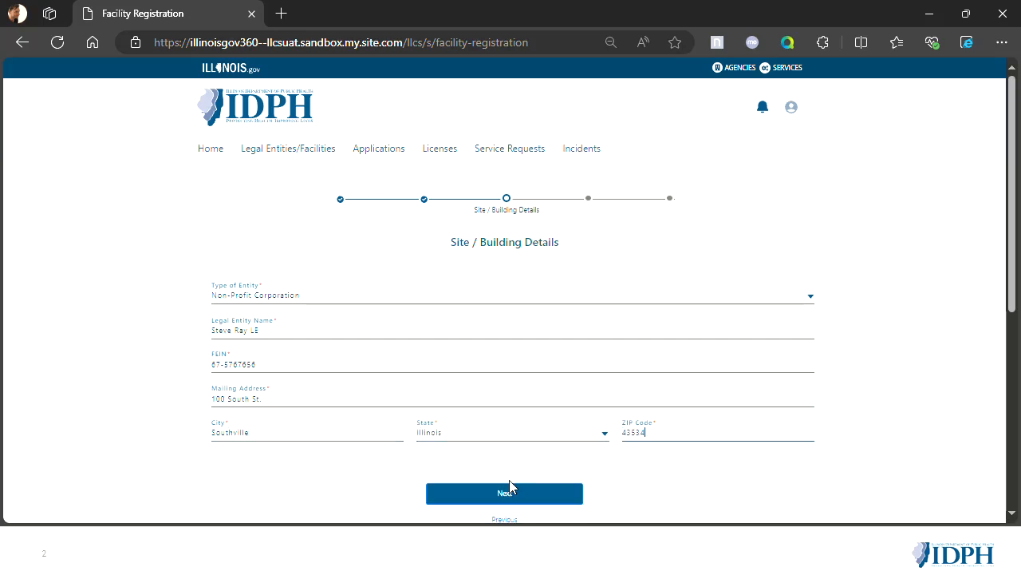
{"action": "left_click", "coordinate": [502, 487]}
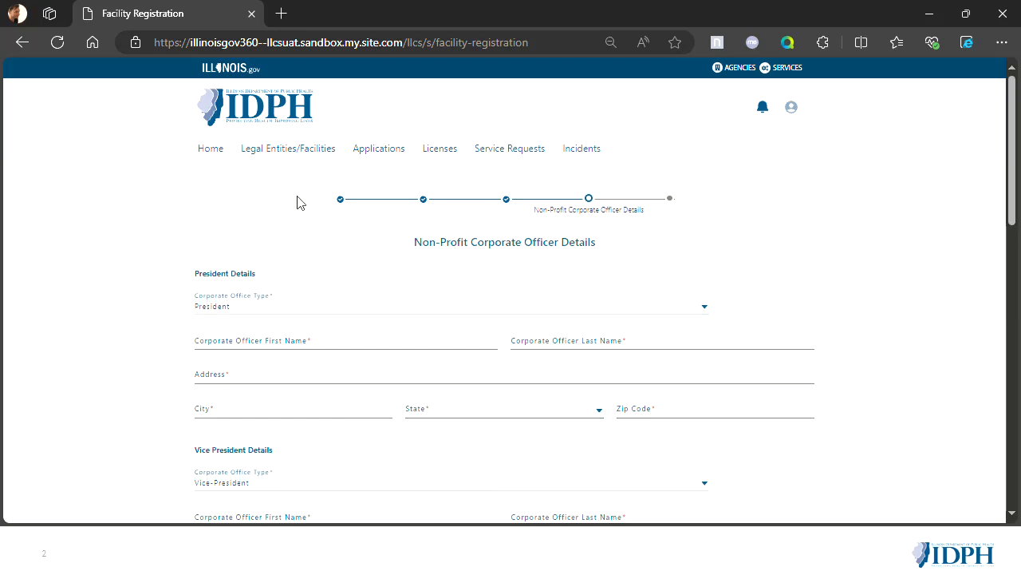
- Enter the president's first name, last name, street address and city in the corporate officer details
{"action": "scroll", "coordinate": [355, 281], "scroll_direction": "down", "scroll_amount": 1}
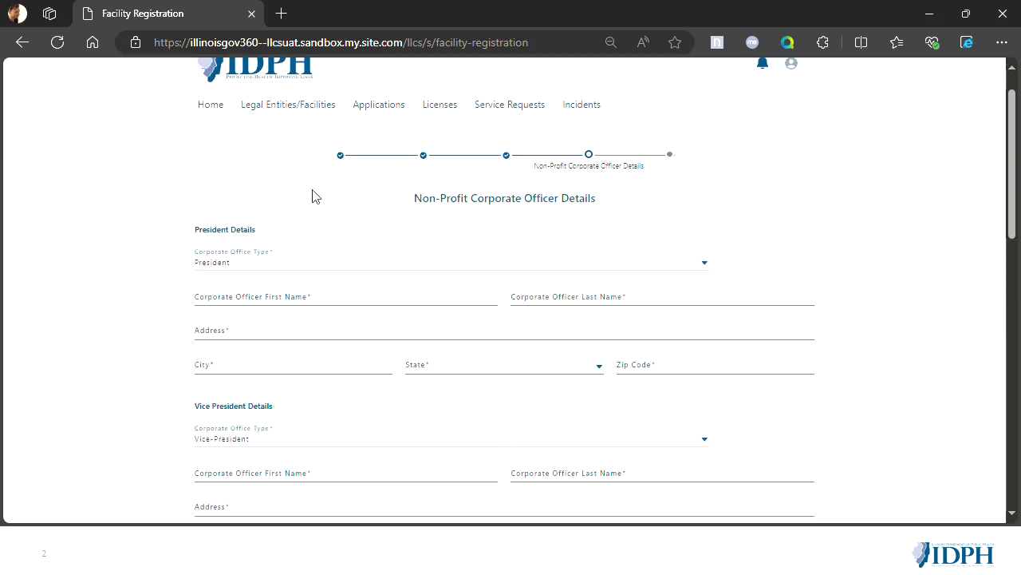
{"action": "left_click", "coordinate": [271, 294]}
{"action": "type", "text": "Jimmy"}
{"action": "key", "text": "Tab"}
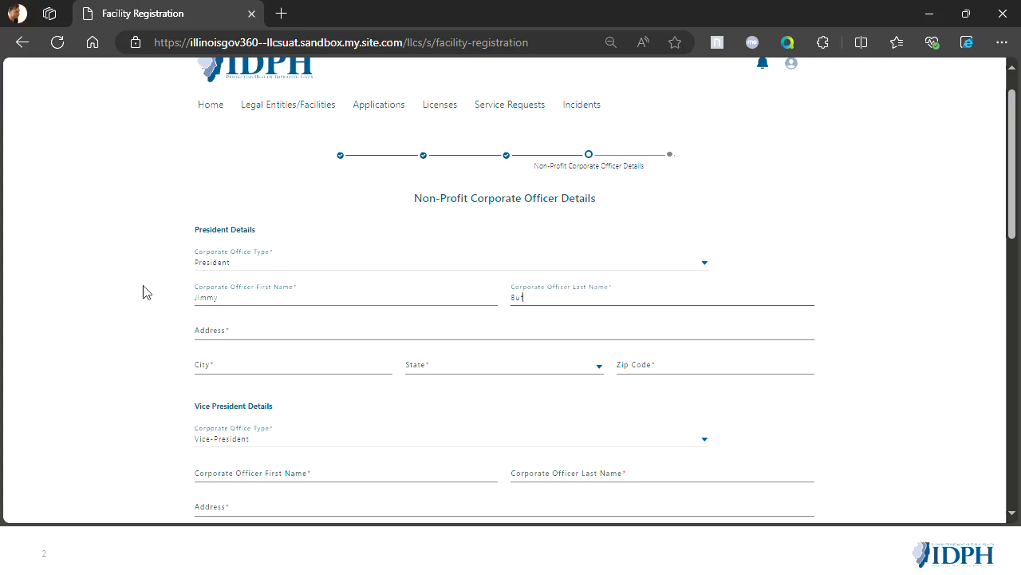
{"action": "left_click", "coordinate": [274, 331]}
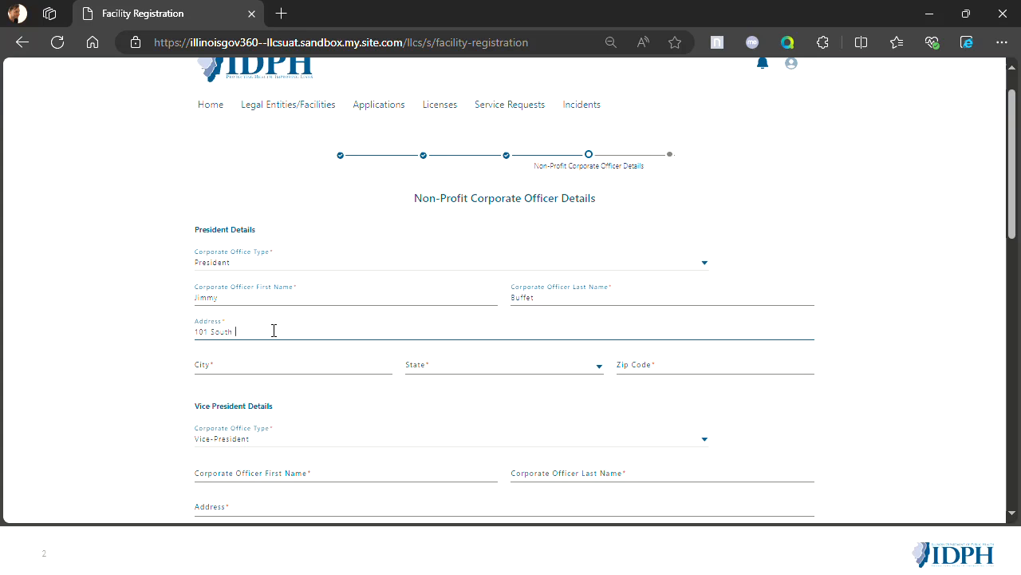
{"action": "key", "text": "Tab"}
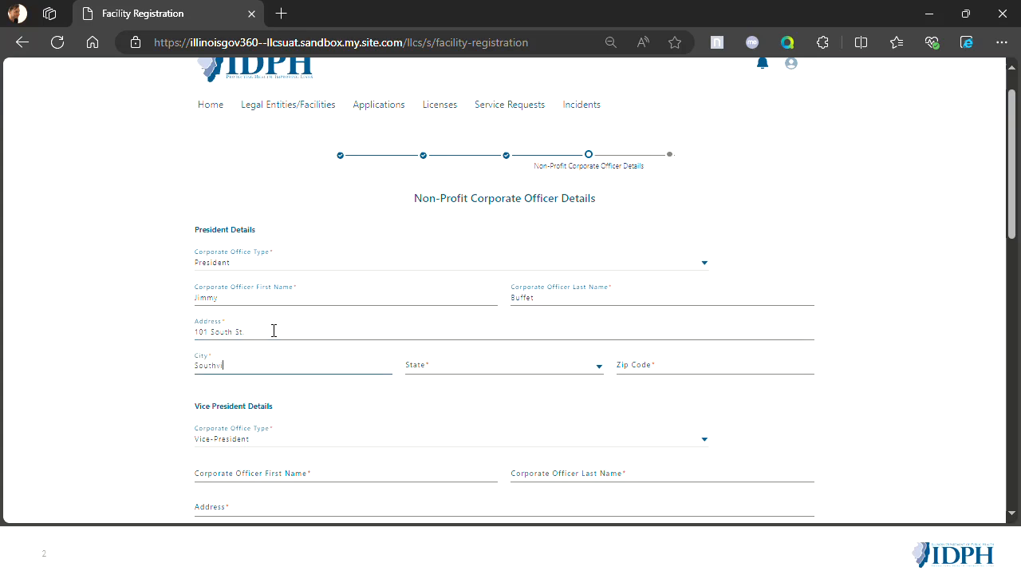
{"action": "key", "text": "Tab"}
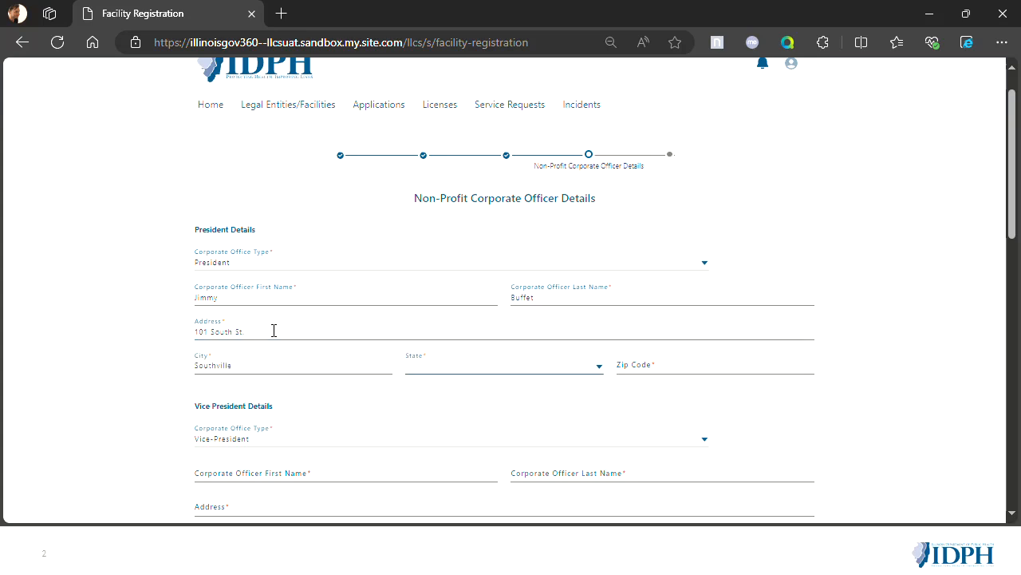
- Set the president's state to Illinois and enter the zip code
{"action": "left_click", "coordinate": [545, 367]}
{"action": "type", "text": "Il"}
{"action": "left_click", "coordinate": [534, 391]}
{"action": "left_click", "coordinate": [694, 366]}
{"action": "type", "text": "45435"}
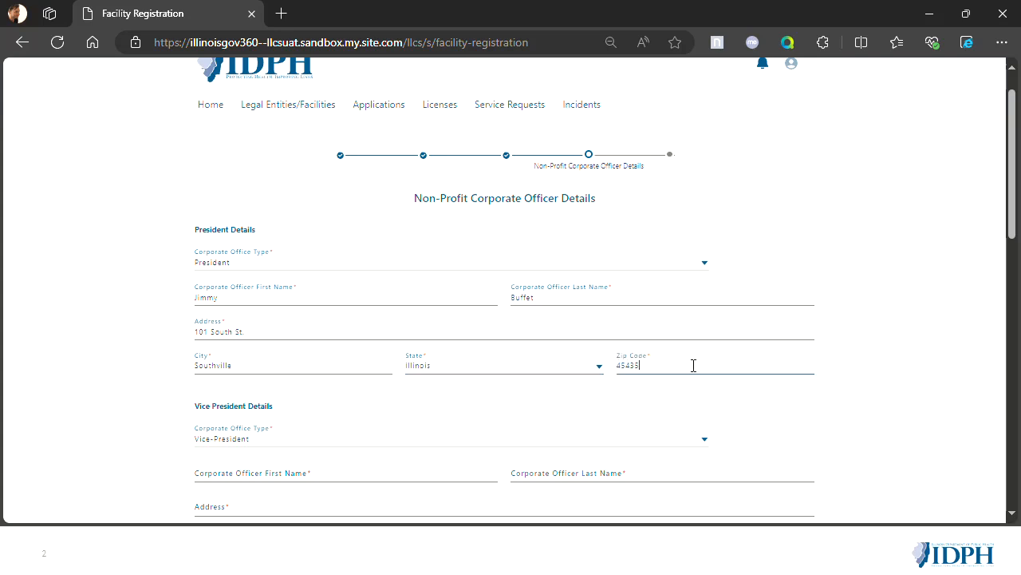
- Enter the vice president's first name and last name in the corporate officer details
{"action": "scroll", "coordinate": [694, 367], "scroll_direction": "down", "scroll_amount": 3}
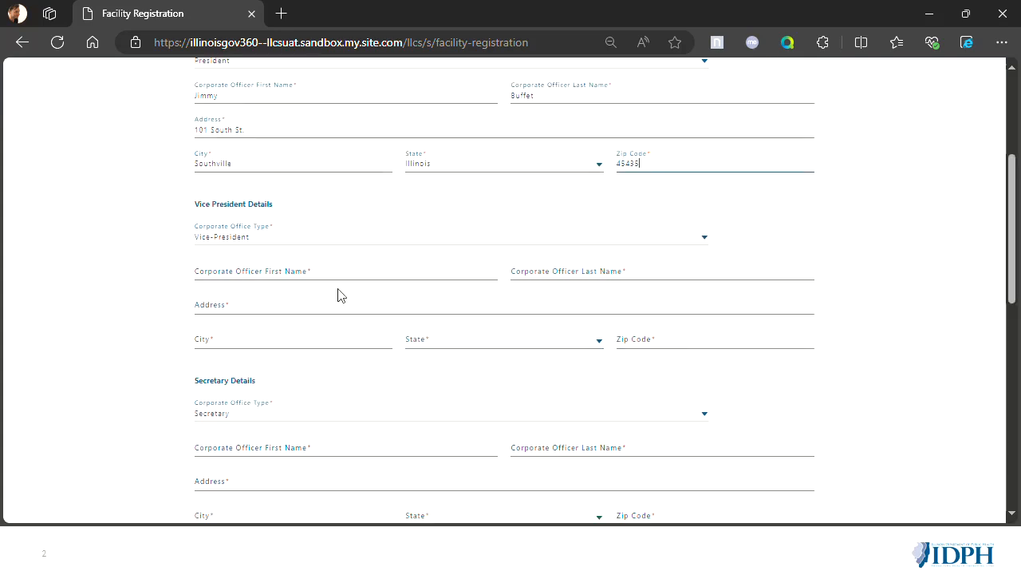
{"action": "left_click", "coordinate": [264, 271]}
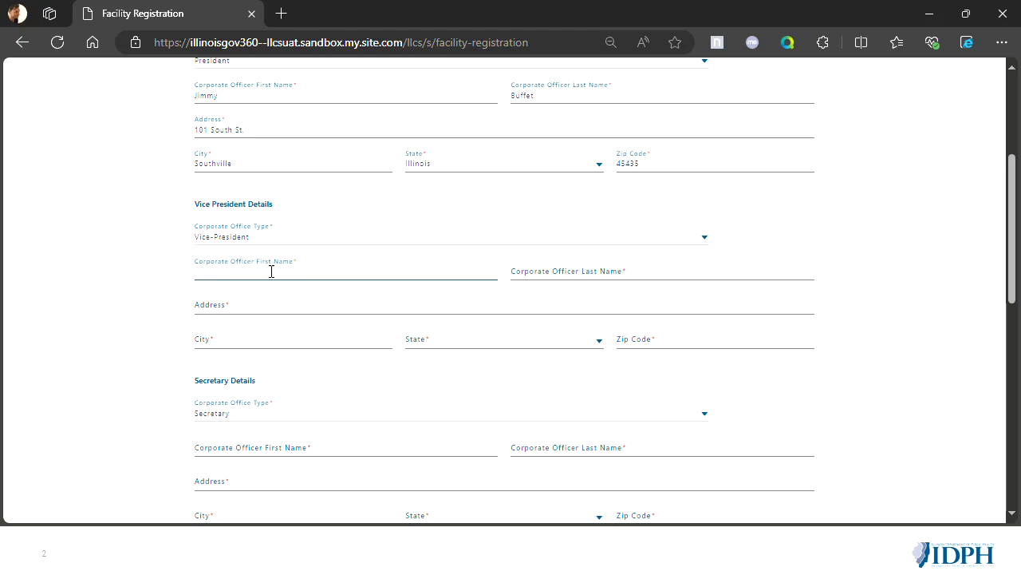
{"action": "type", "text": "Red"}
{"action": "key", "text": "Tab"}
{"action": "type", "text": "B"}
- Fill in the vice president's street address and city
{"action": "left_click", "coordinate": [256, 306]}
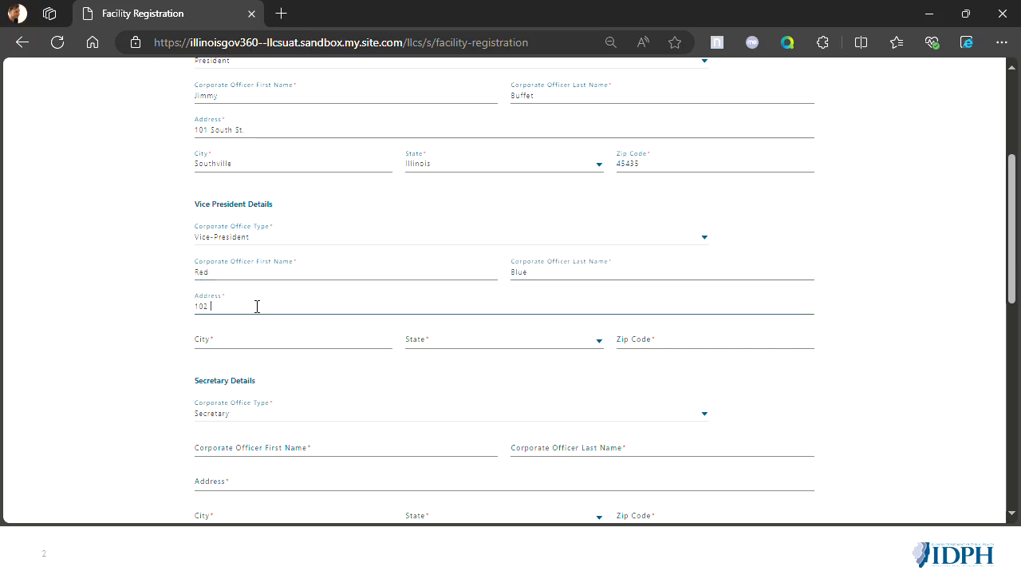
{"action": "key", "text": "Tab"}
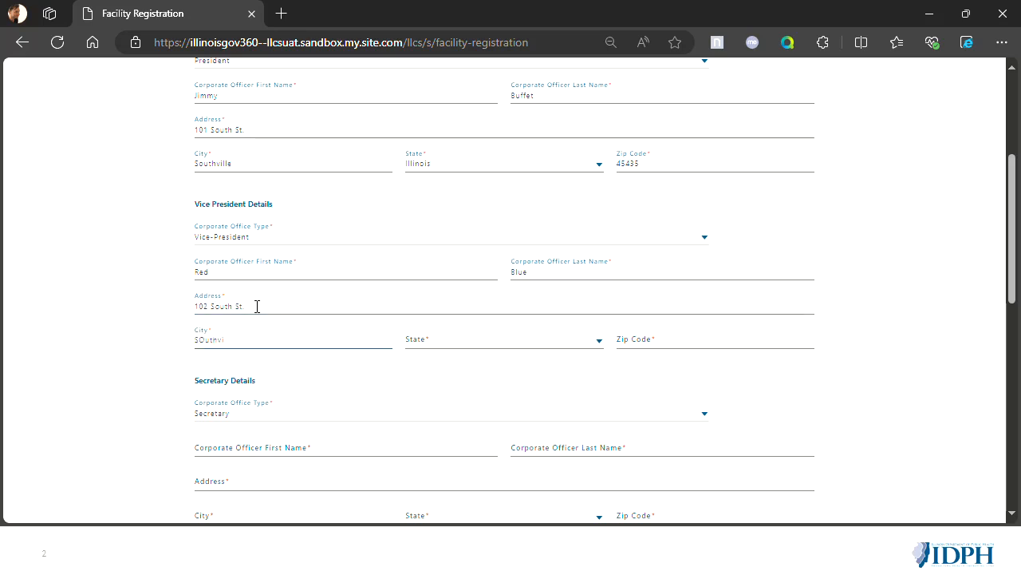
{"action": "type", "text": "SOut"}
{"action": "key", "text": "BackSpace"}
{"action": "key", "text": "BackSpace"}
{"action": "key", "text": "BackSpace"}
{"action": "key", "text": "Tab"}
- Set the vice president's state to Illinois and enter the zip code
{"action": "left_click", "coordinate": [485, 343]}
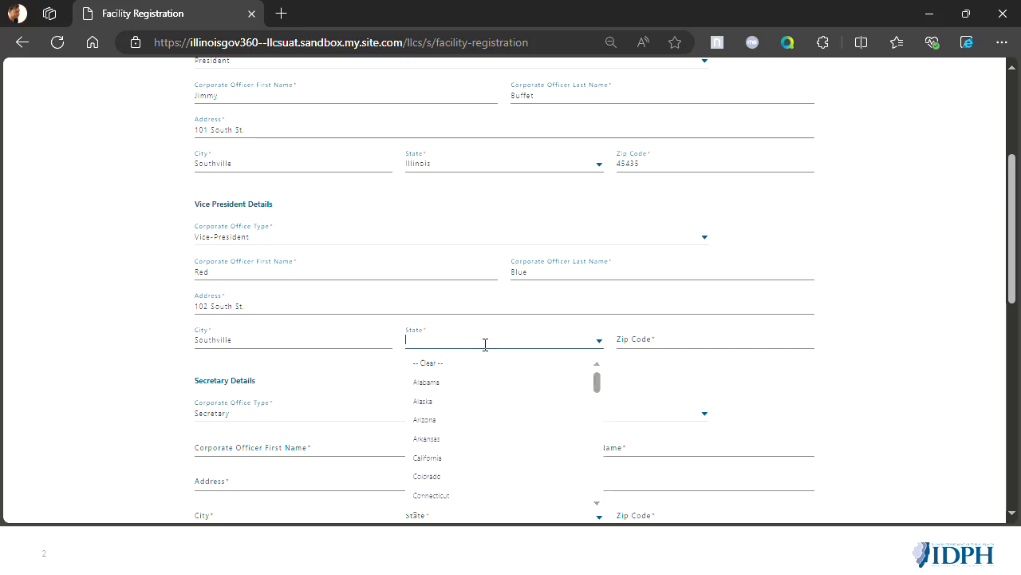
{"action": "type", "text": "Il"}
{"action": "left_click", "coordinate": [483, 363]}
{"action": "left_click", "coordinate": [704, 339]}
{"action": "type", "text": "32432"}
- Enter the secretary's first name and last name in the corporate officer details
{"action": "scroll", "coordinate": [703, 338], "scroll_direction": "down", "scroll_amount": 1}
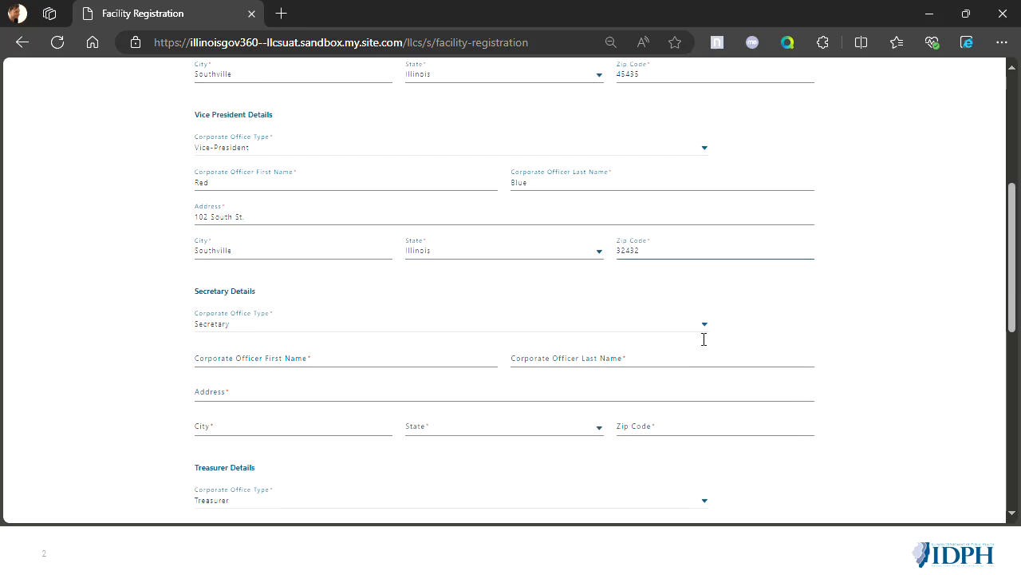
{"action": "scroll", "coordinate": [703, 337], "scroll_direction": "up", "scroll_amount": 1}
{"action": "scroll", "coordinate": [675, 375], "scroll_direction": "down", "scroll_amount": 2}
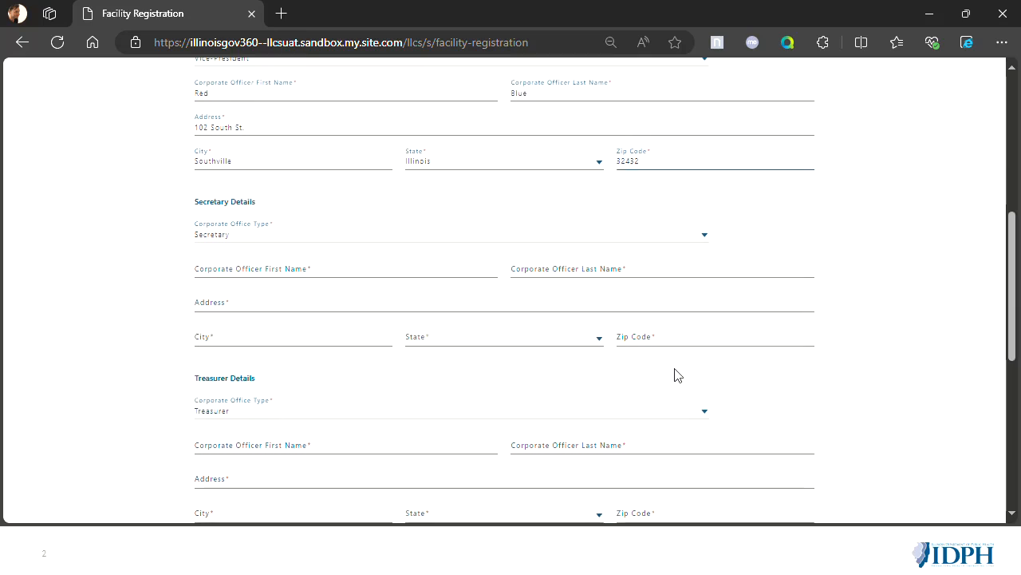
{"action": "left_click", "coordinate": [297, 275]}
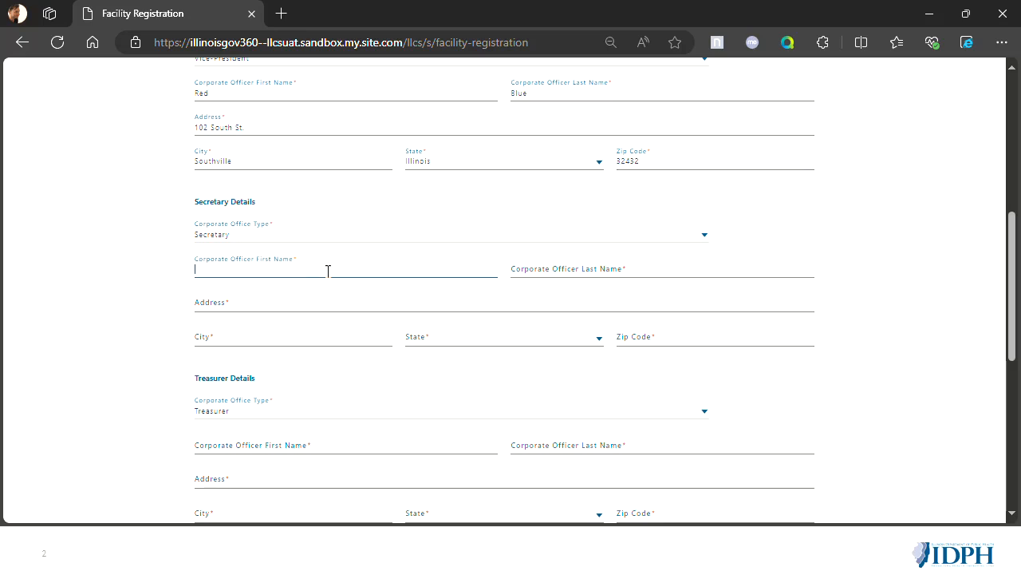
{"action": "type", "text": "Timmy"}
{"action": "key", "text": "Tab"}
{"action": "type", "text": "Turner"}
- Fill in the secretary's street address and city
{"action": "key", "text": "Tab"}
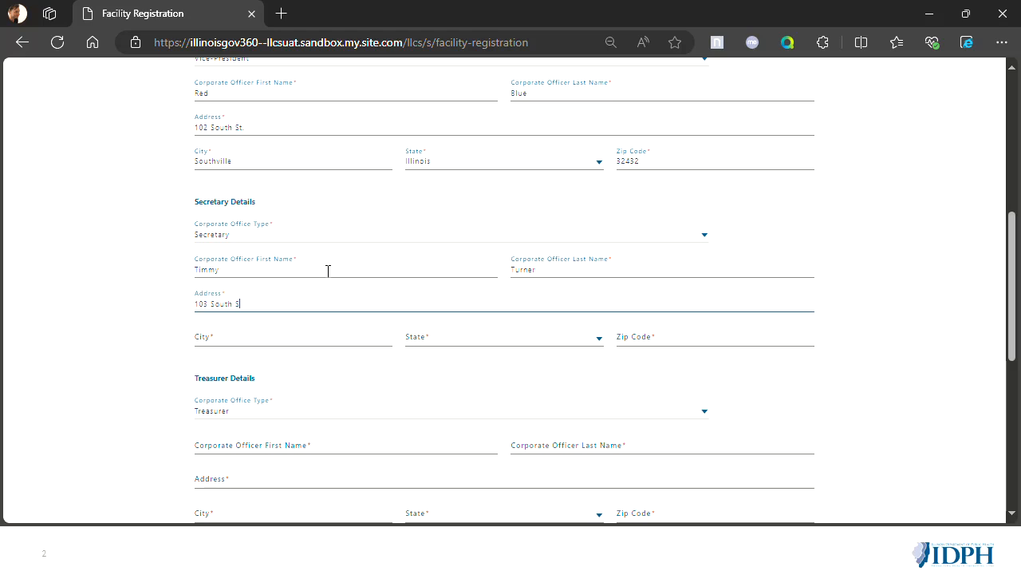
{"action": "key", "text": "Tab"}
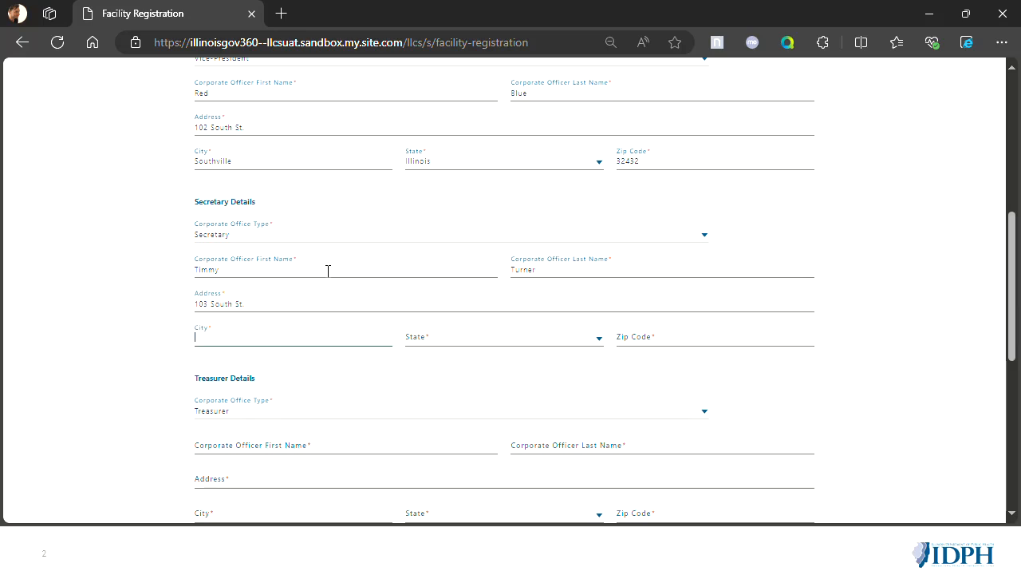
{"action": "type", "text": "Southville"}
{"action": "key", "text": "Tab"}
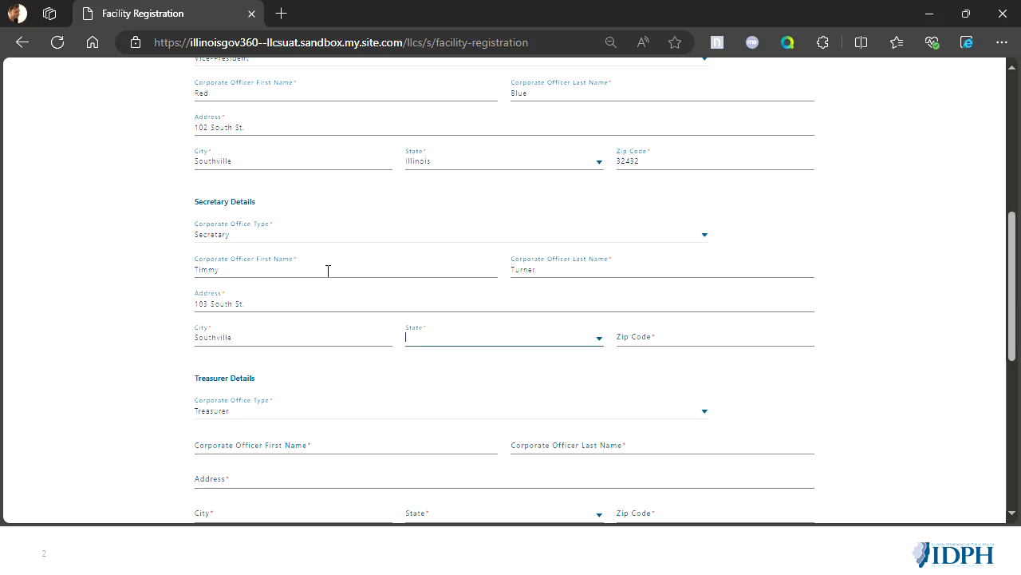
- Set the secretary's state to Illinois and enter the zip code
{"action": "left_click", "coordinate": [451, 336]}
{"action": "type", "text": "il"}
{"action": "left_click", "coordinate": [454, 365]}
{"action": "left_click", "coordinate": [671, 335]}
{"action": "type", "text": "43242"}
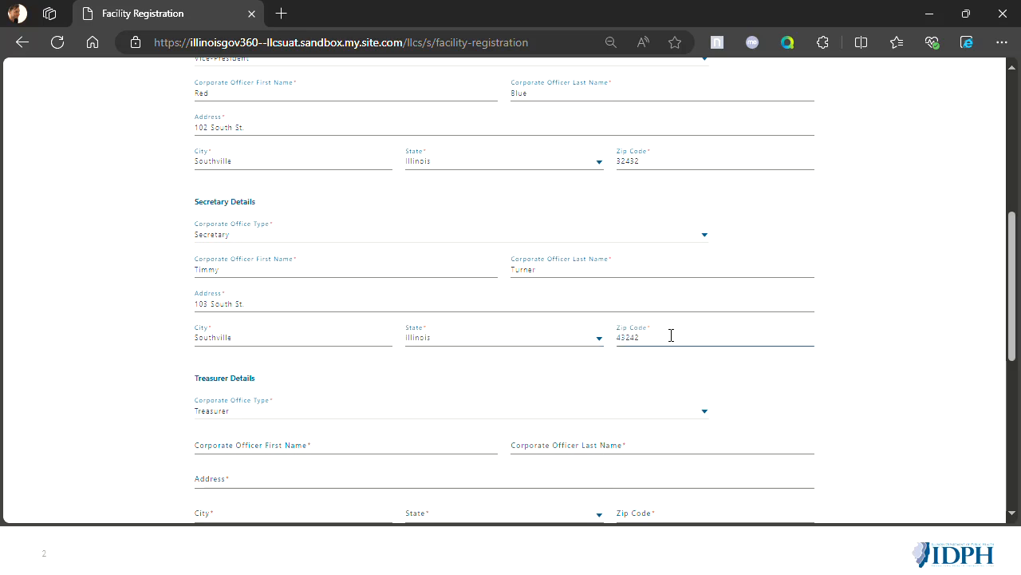
- Enter the treasurer's first name, last name, street address and city in the corporate officer details
{"action": "scroll", "coordinate": [671, 335], "scroll_direction": "down", "scroll_amount": 2}
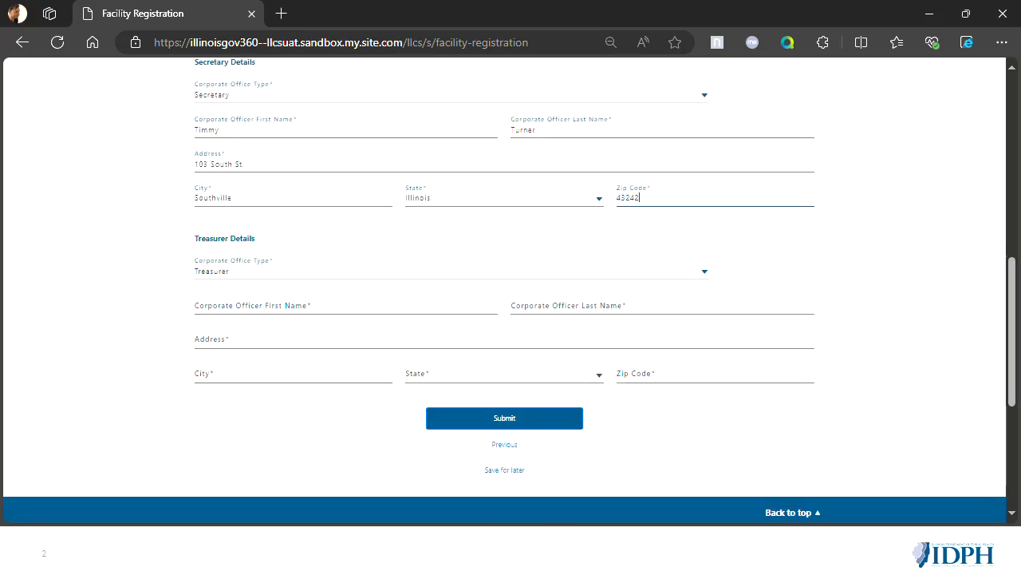
{"action": "left_click", "coordinate": [315, 302]}
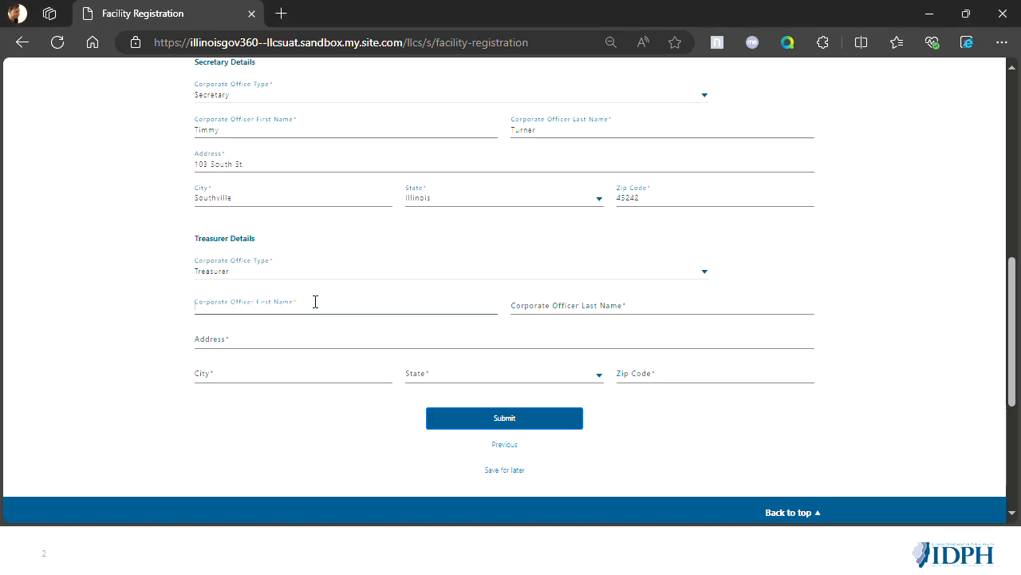
{"action": "key", "text": "Tab"}
{"action": "type", "text": "Bonn"}
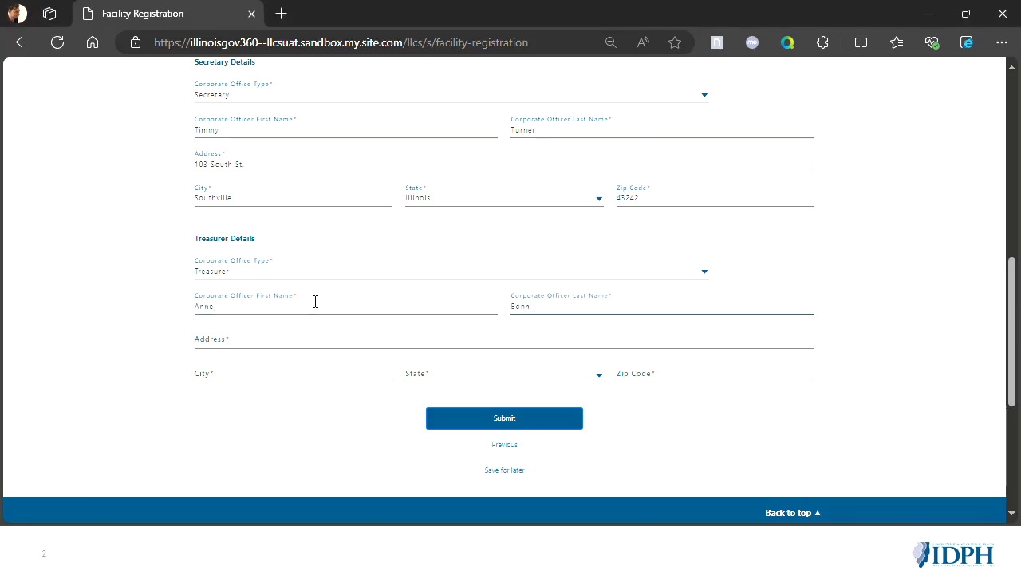
{"action": "key", "text": "Tab"}
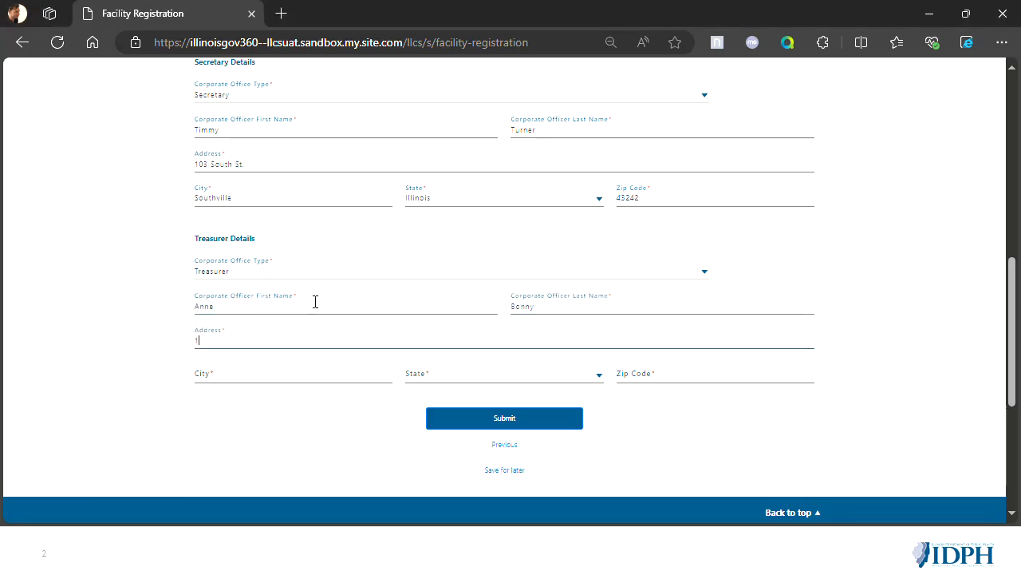
{"action": "key", "text": "Tab"}
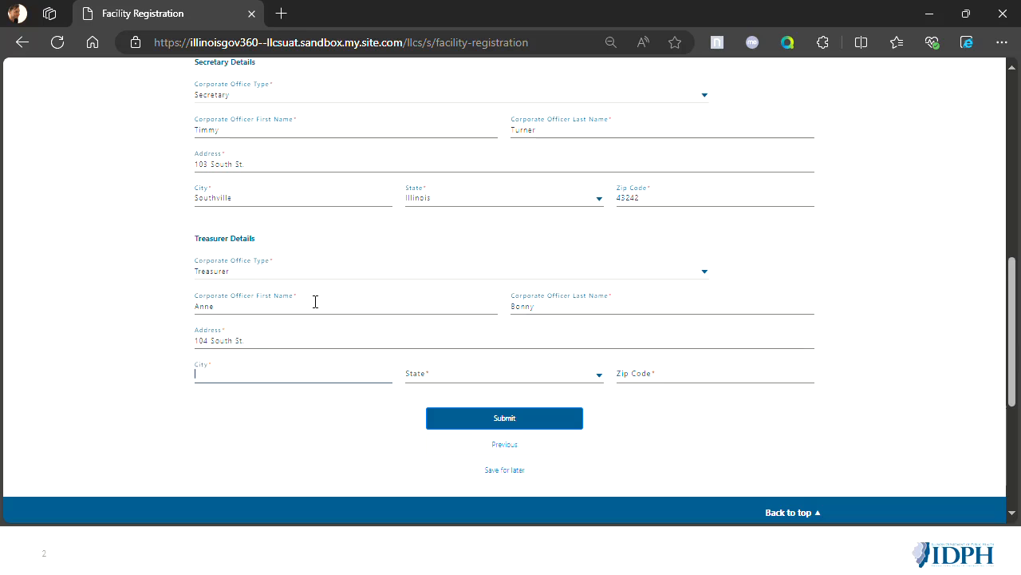
{"action": "key", "text": "Tab"}
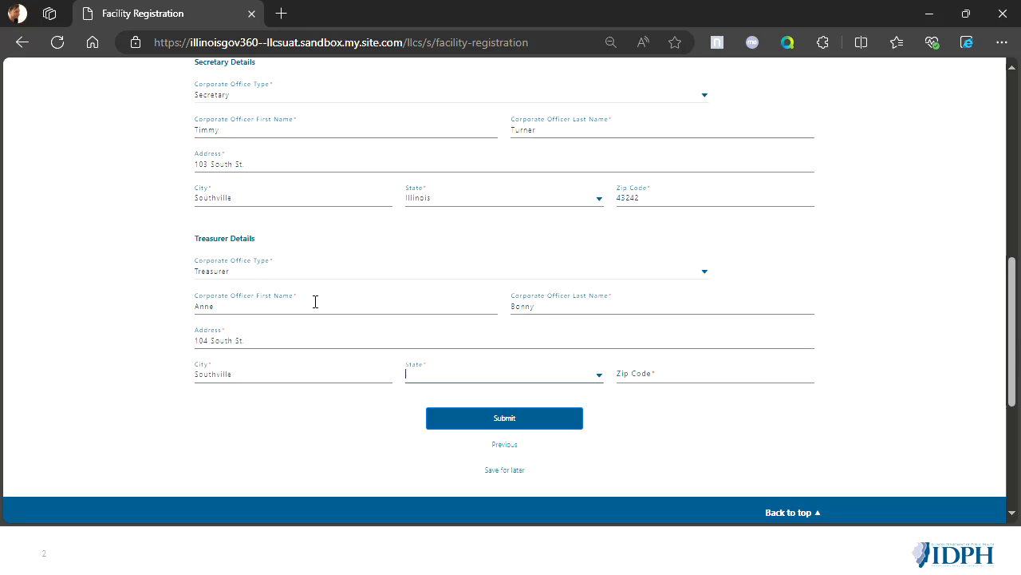
- Set the treasurer's state to Illinois, enter the zip code, and submit the facility registration
{"action": "left_click", "coordinate": [463, 375]}
{"action": "type", "text": "Ill"}
{"action": "left_click", "coordinate": [464, 396]}
{"action": "left_click", "coordinate": [776, 374]}
{"action": "type", "text": "35433"}
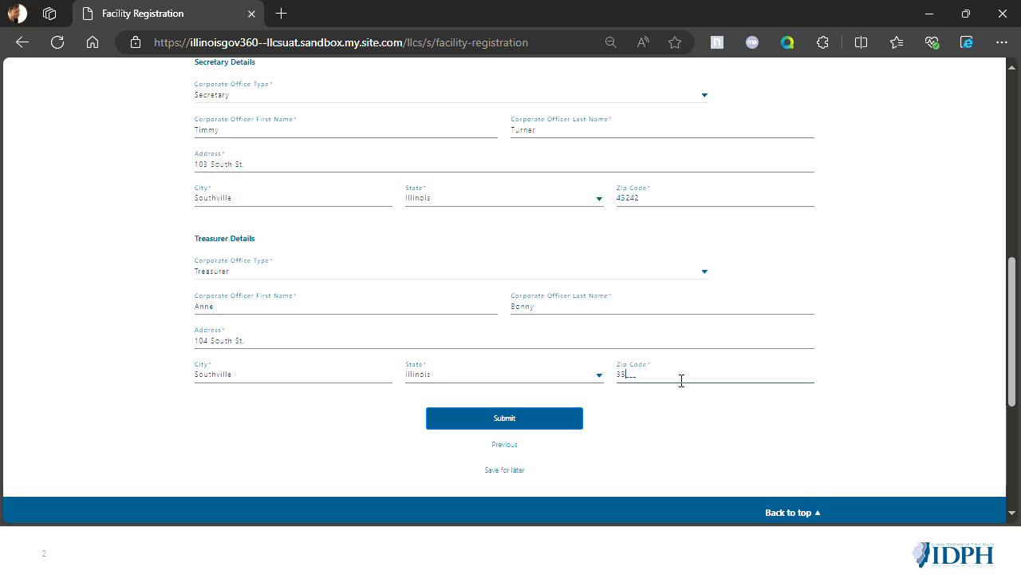
{"action": "left_click", "coordinate": [532, 421]}
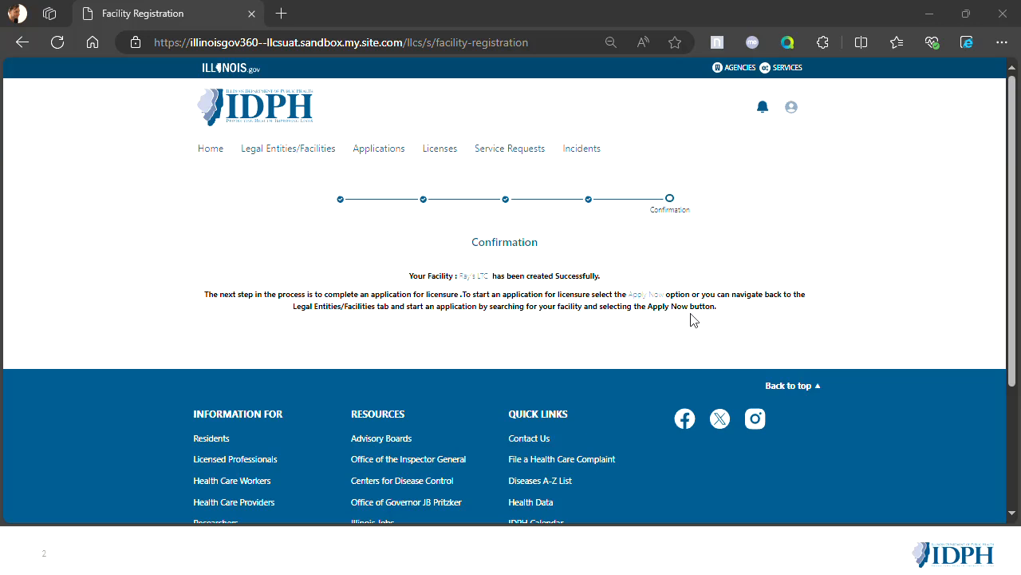
- Start a licensure application for the newly registered Ray's LTC facility and continue past the instructions to the facility details
{"action": "left_click", "coordinate": [632, 295]}
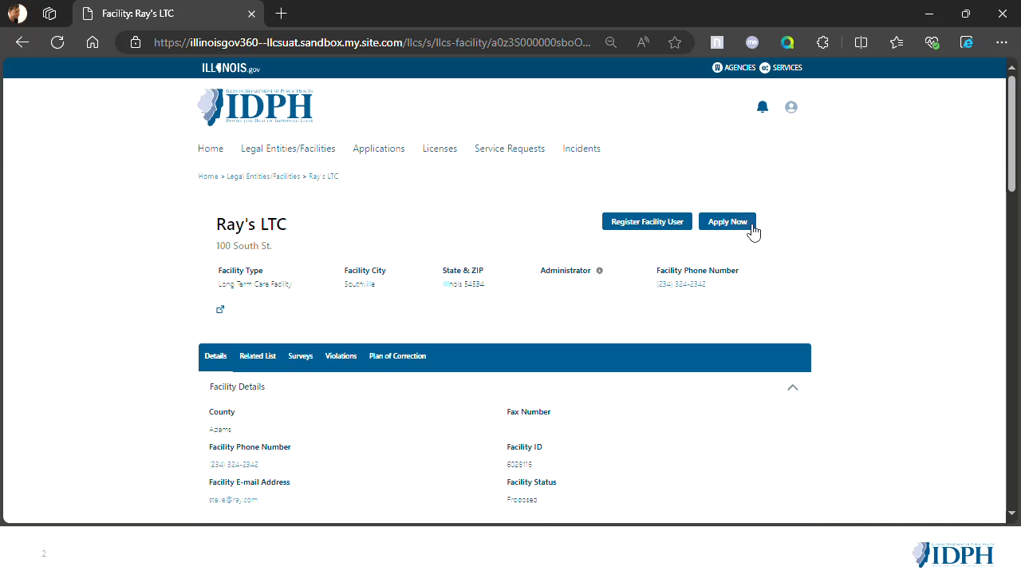
{"action": "left_click", "coordinate": [751, 226]}
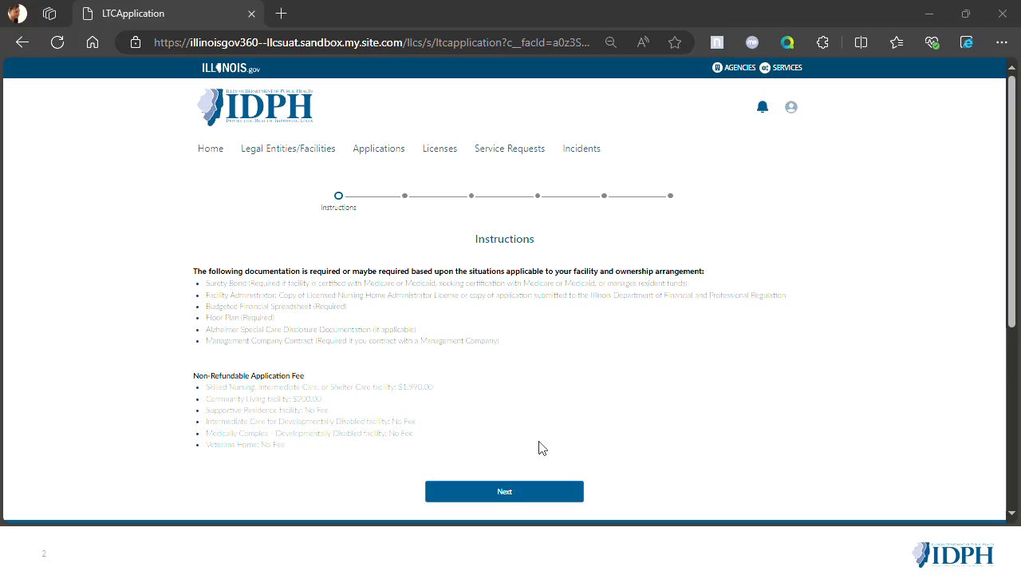
{"action": "left_click", "coordinate": [559, 493]}
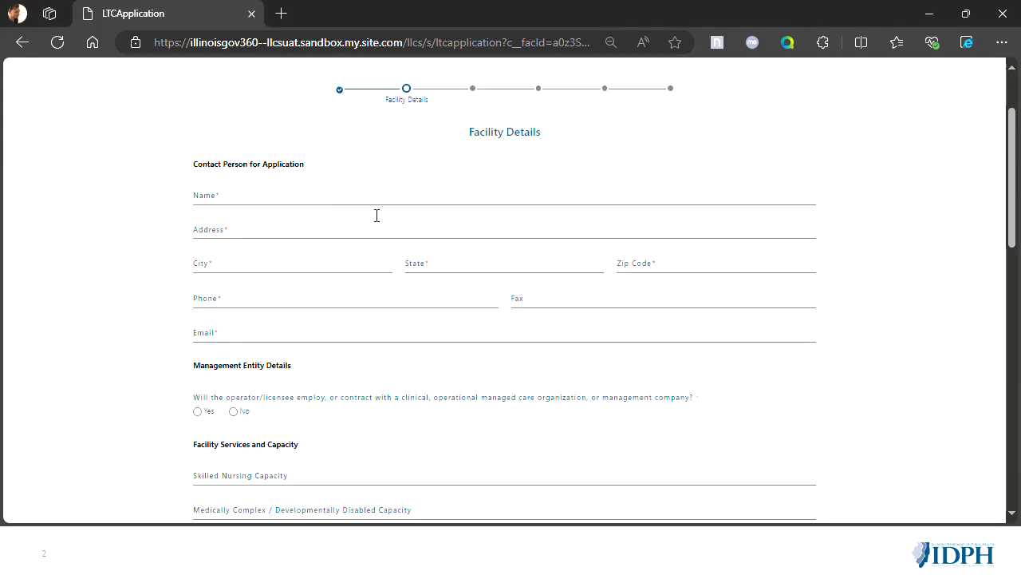
- Enter the full name of the contact person for the application
{"action": "left_click", "coordinate": [265, 192]}
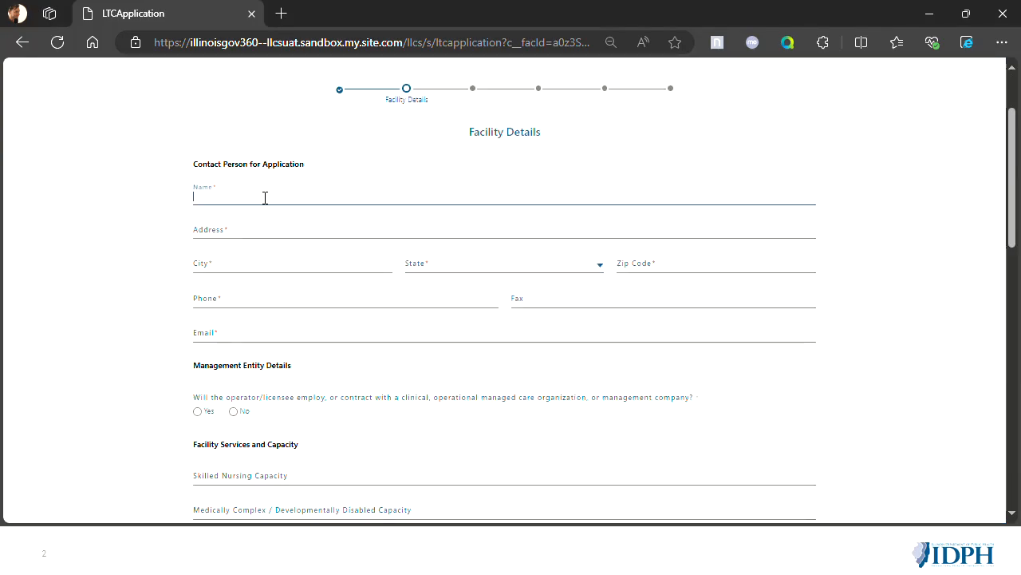
{"action": "key", "text": "Tab"}
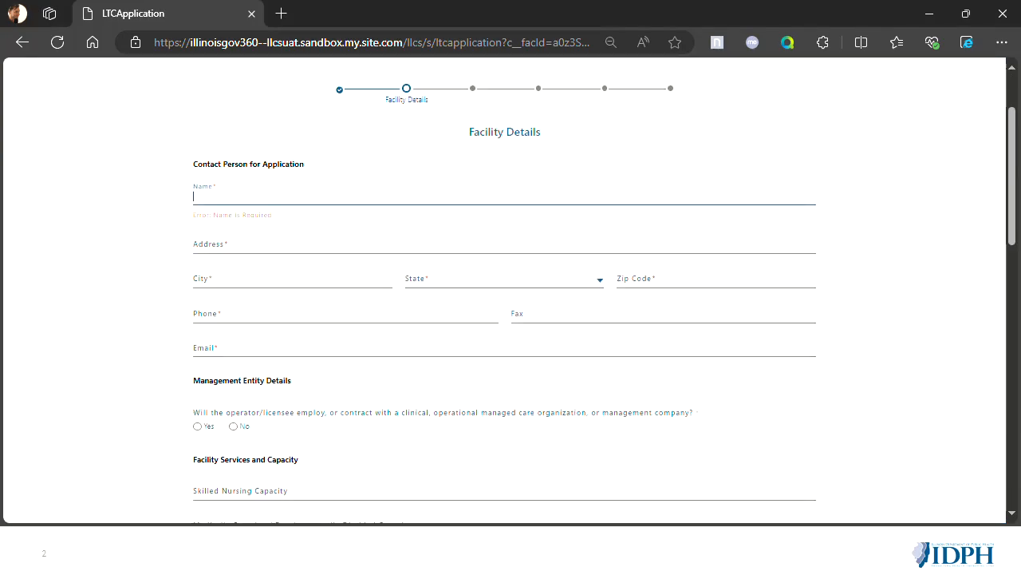
{"action": "type", "text": "Ursula Le Guin"}
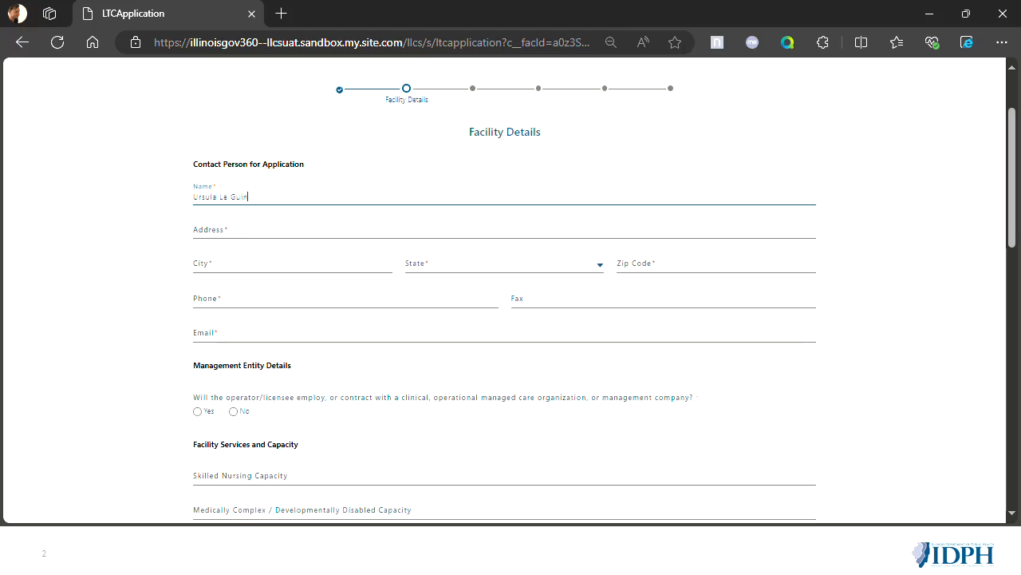
- Fill in the application contact person's street address and city
{"action": "key", "text": "Tab"}
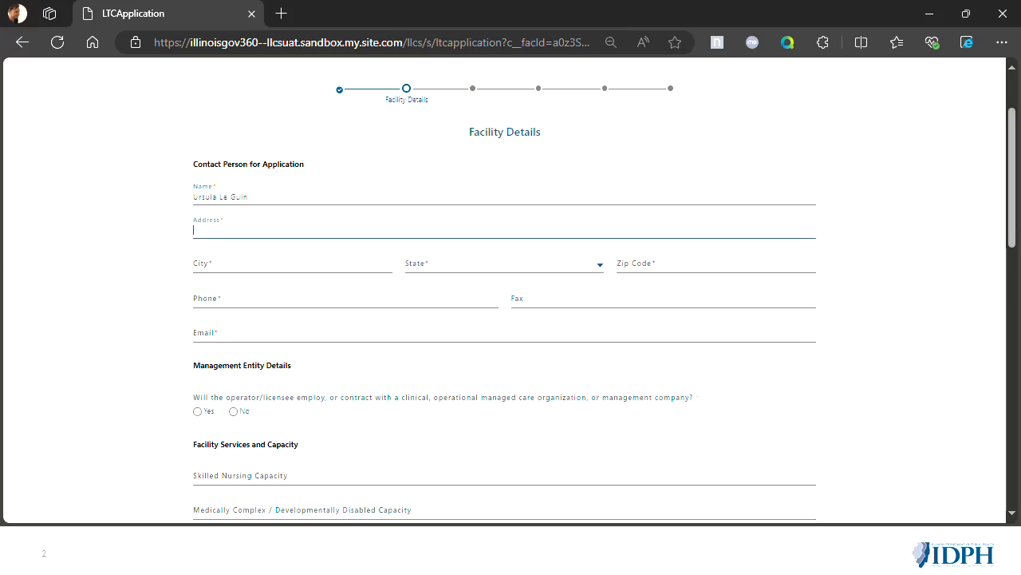
{"action": "type", "text": "105 South St."}
{"action": "key", "text": "Tab"}
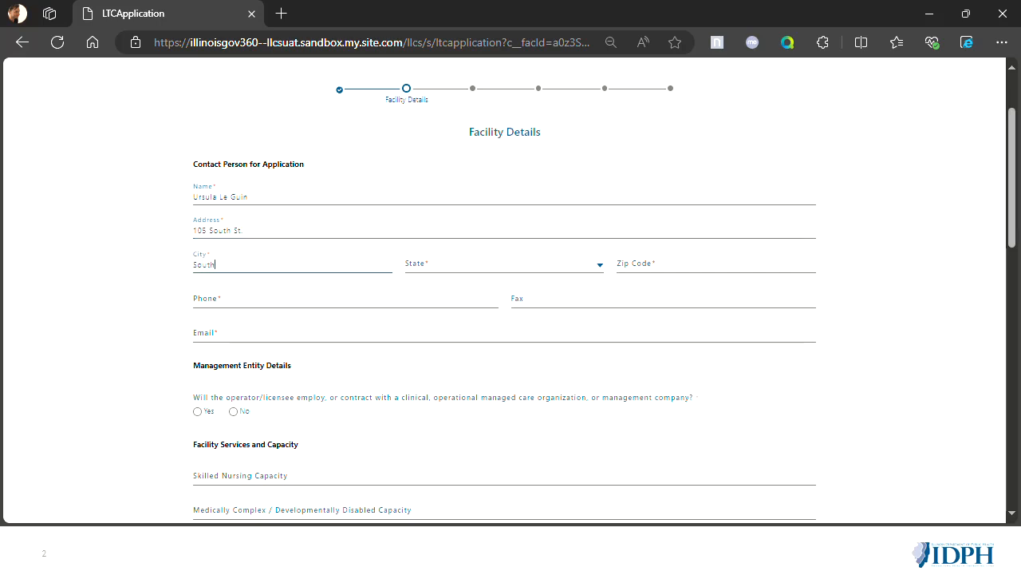
{"action": "key", "text": "Tab"}
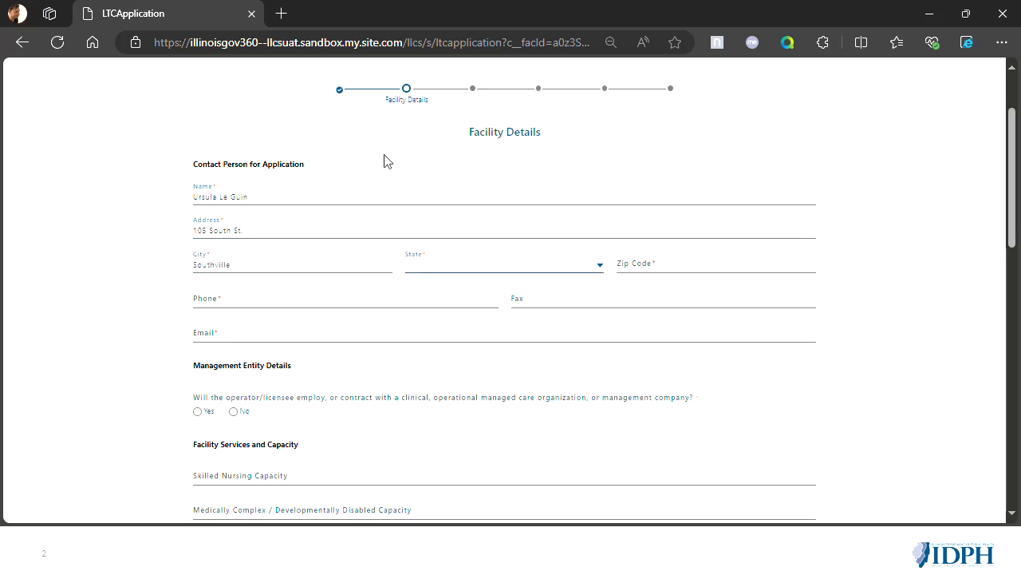
- Set the application contact person's state to Illinois and enter the zip code
{"action": "key", "text": "Tab"}
{"action": "left_click", "coordinate": [460, 266]}
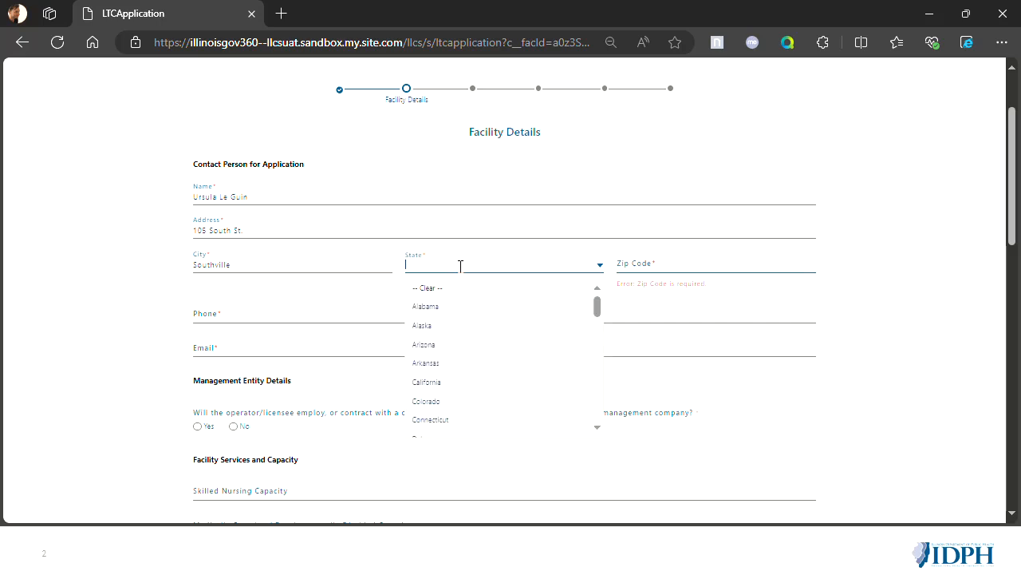
{"action": "type", "text": "Il"}
{"action": "left_click", "coordinate": [460, 289]}
{"action": "left_click", "coordinate": [682, 266]}
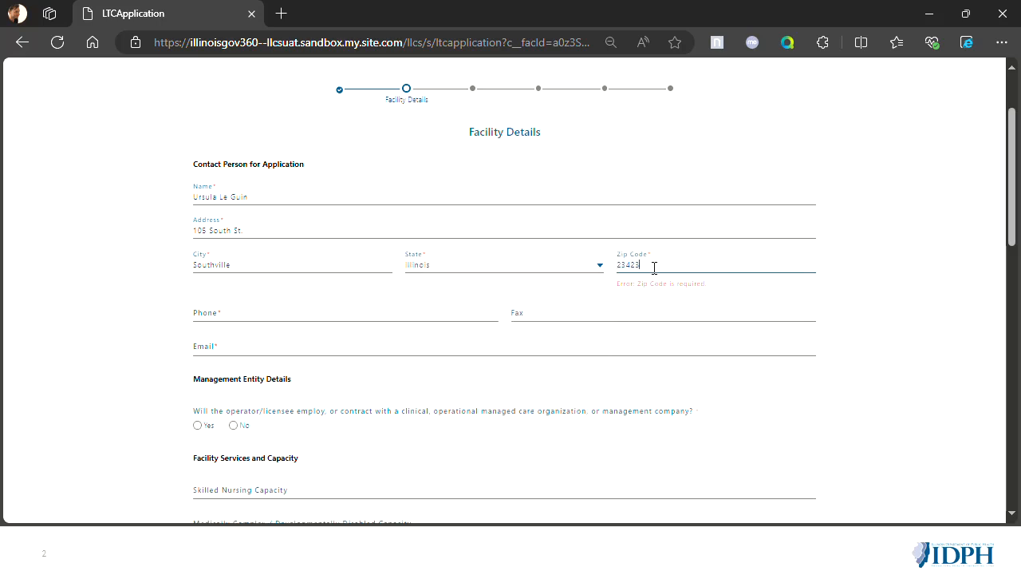
- Enter the application contact person's phone number and e-mail address, leaving the fax blank
{"action": "scroll", "coordinate": [655, 268], "scroll_direction": "up", "scroll_amount": 3}
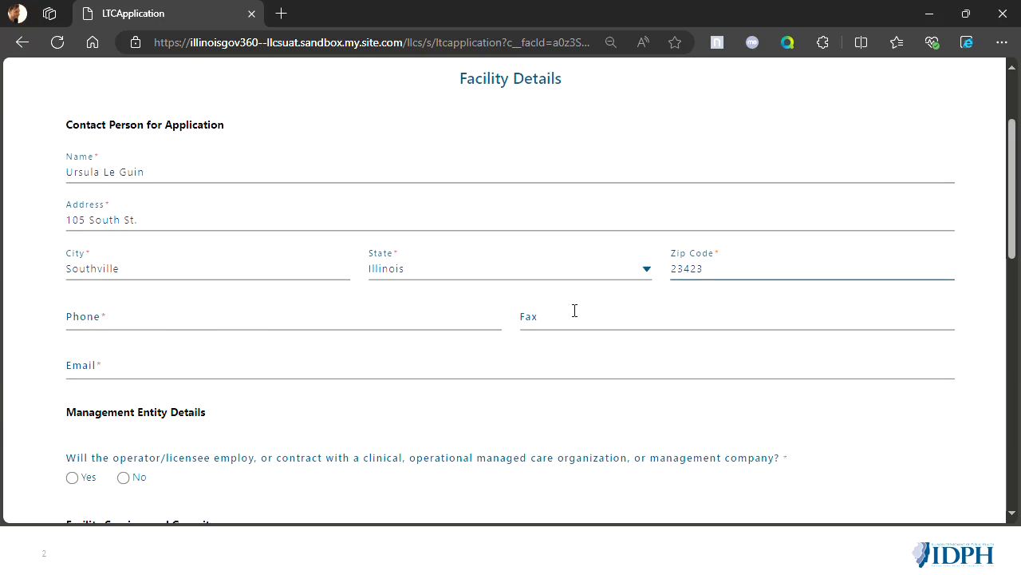
{"action": "key", "text": "Tab"}
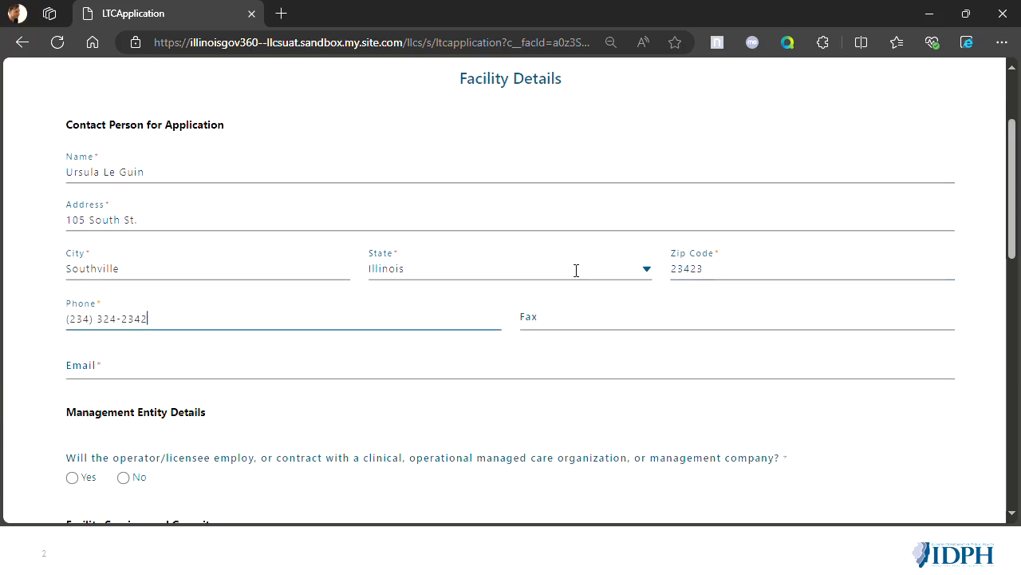
{"action": "key", "text": "Tab"}
{"action": "key", "text": "Tab"}
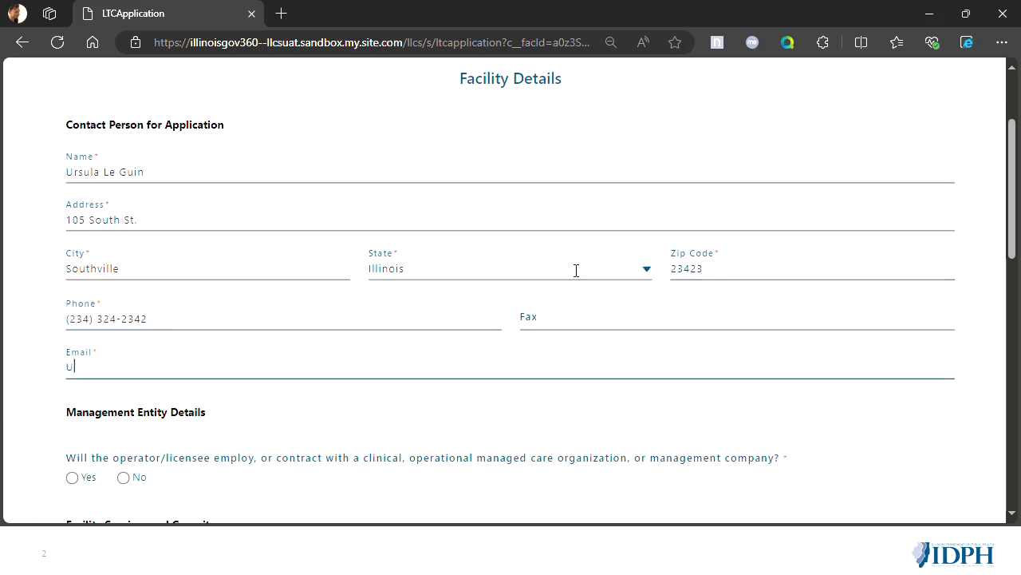
{"action": "scroll", "coordinate": [577, 272], "scroll_direction": "down", "scroll_amount": 3}
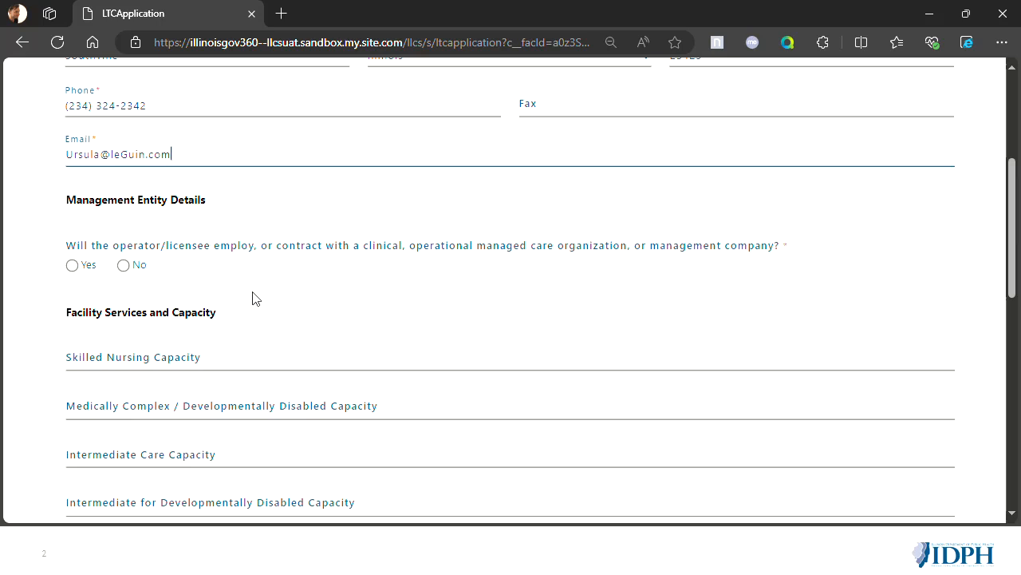
- Answer No to whether the operator/licensee will employ or contract with a managed care organization or management company
{"action": "scroll", "coordinate": [263, 296], "scroll_direction": "down", "scroll_amount": 1}
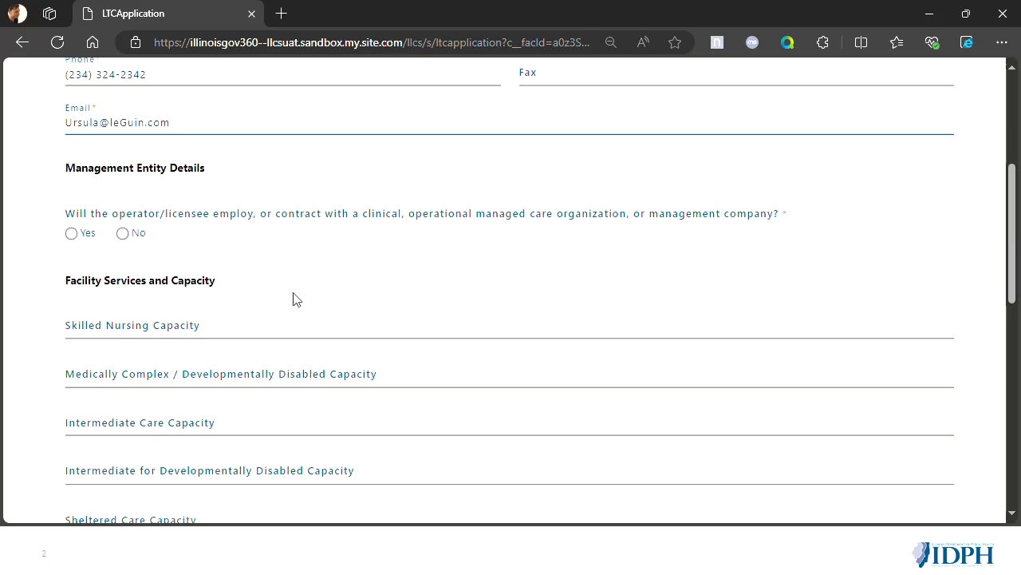
{"action": "left_click", "coordinate": [71, 233]}
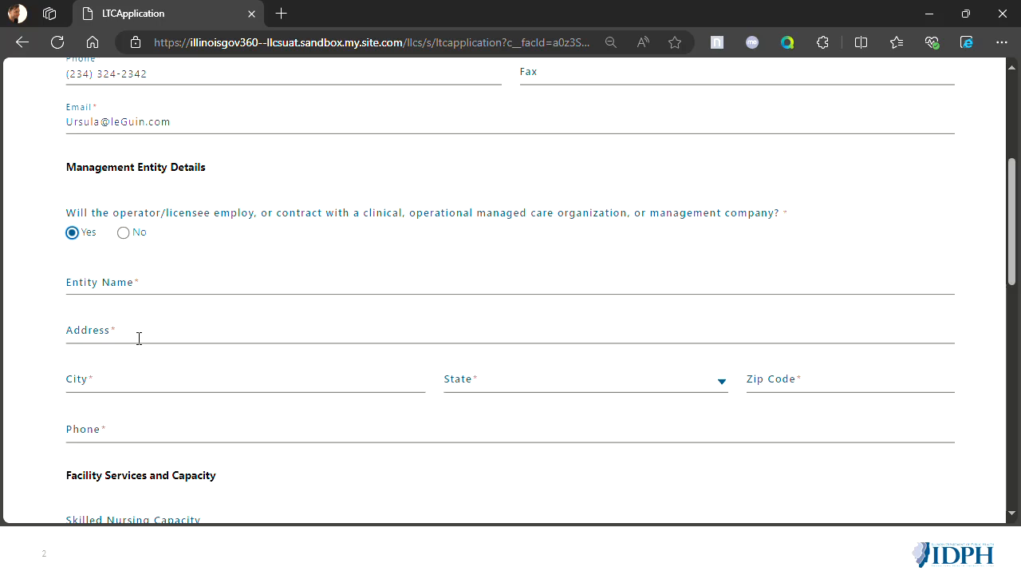
{"action": "left_click", "coordinate": [123, 233]}
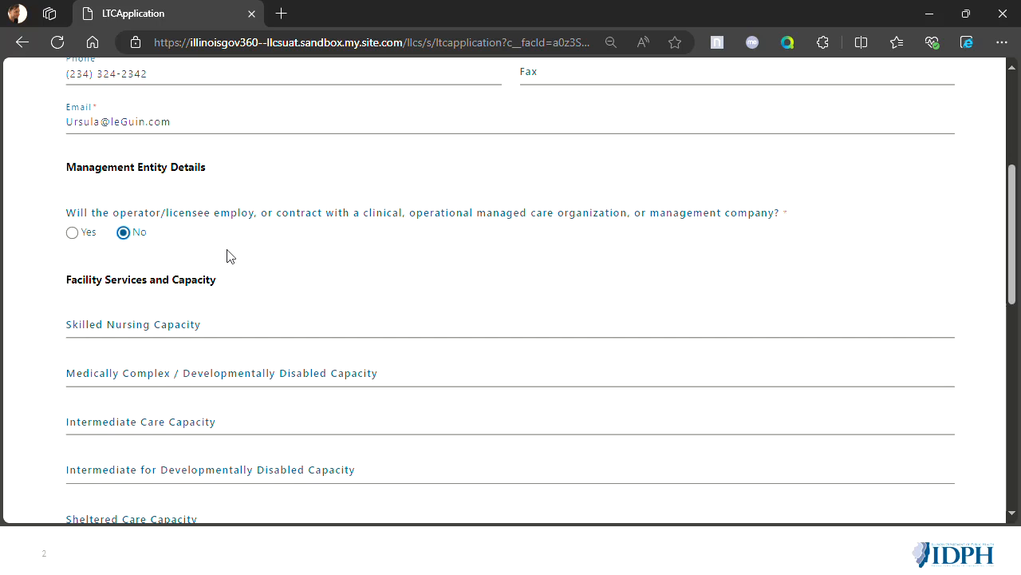
- Set the skilled nursing capacity to 10 and answer No to the facility being a Veteran's Home
{"action": "scroll", "coordinate": [256, 249], "scroll_direction": "down", "scroll_amount": 1}
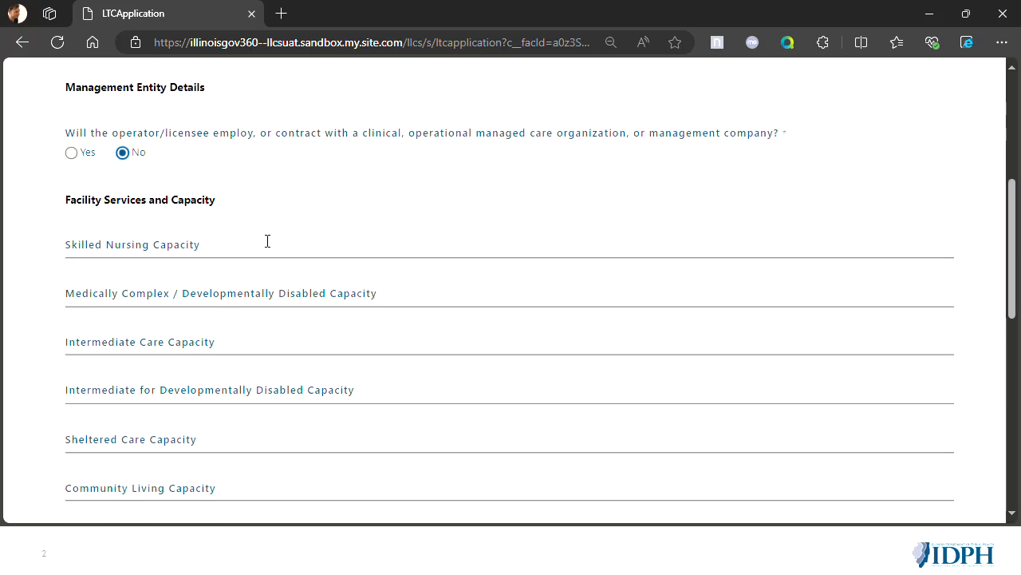
{"action": "left_click", "coordinate": [260, 276]}
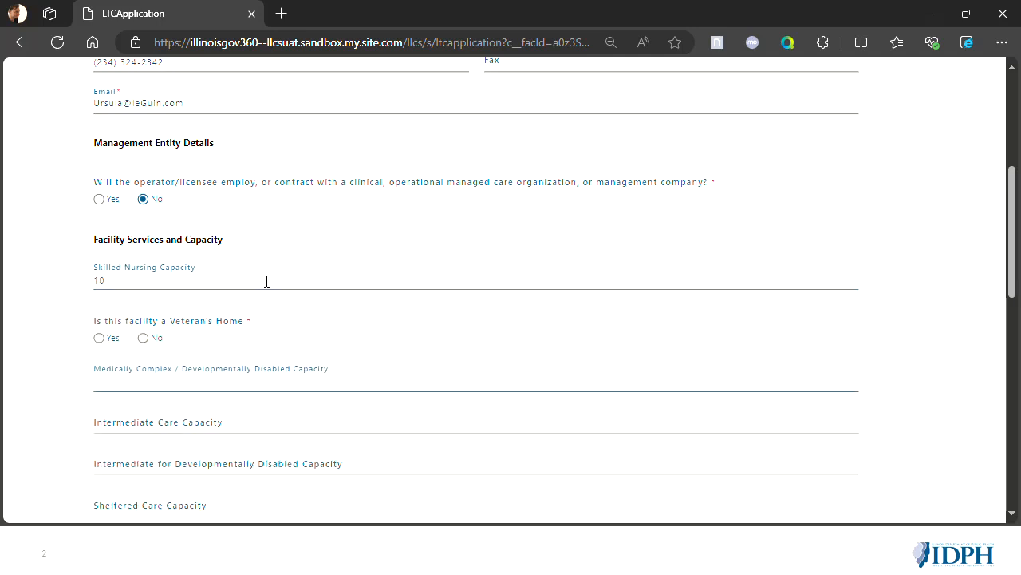
{"action": "left_click", "coordinate": [143, 338]}
- Set the intermediate care capacity to 10, leaving the remaining capacity fields blank
{"action": "scroll", "coordinate": [259, 299], "scroll_direction": "down", "scroll_amount": 1}
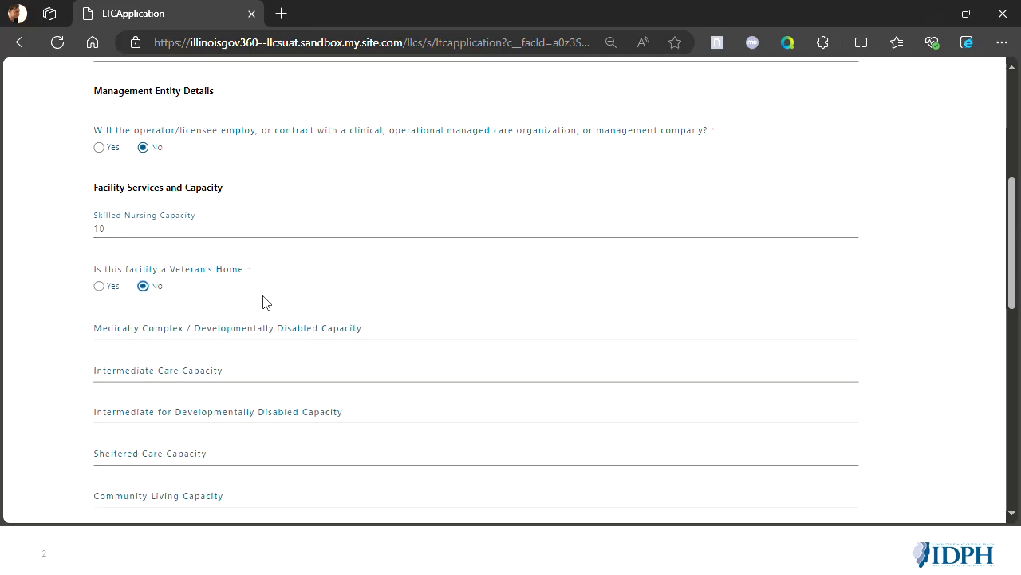
{"action": "left_click", "coordinate": [222, 372]}
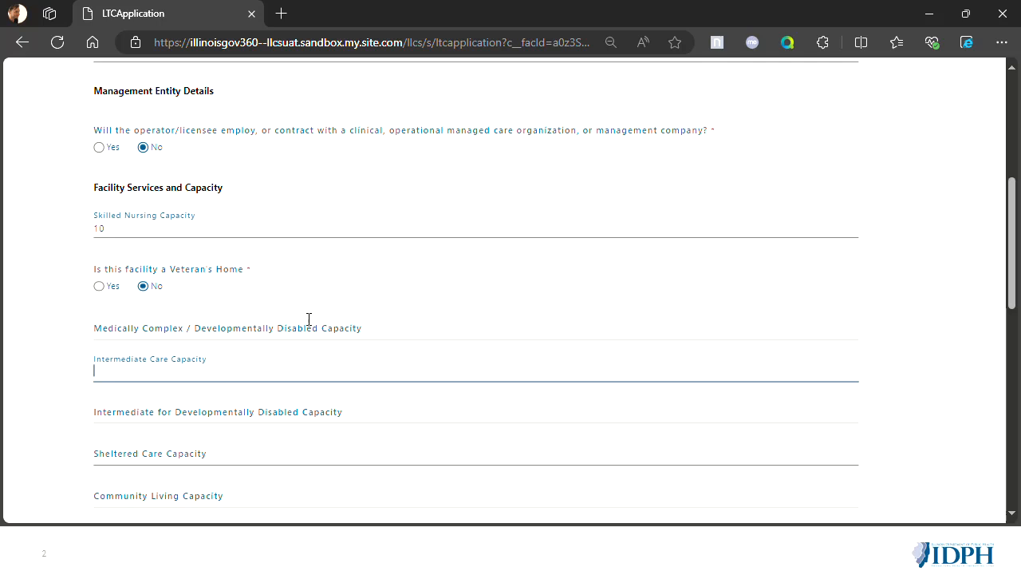
{"action": "scroll", "coordinate": [309, 319], "scroll_direction": "down", "scroll_amount": 2}
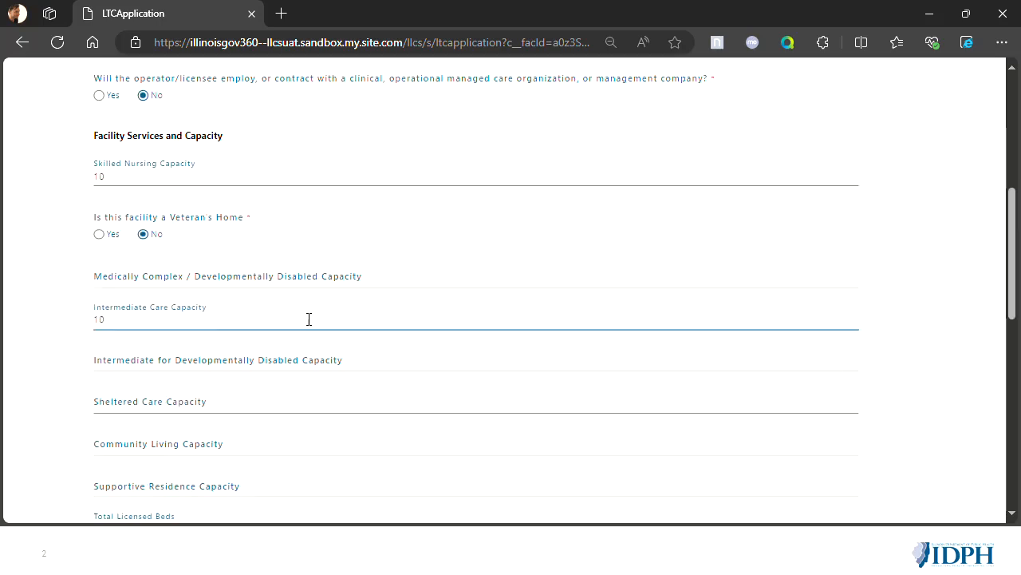
{"action": "scroll", "coordinate": [253, 342], "scroll_direction": "down", "scroll_amount": 1}
{"action": "left_click", "coordinate": [64, 344]}
{"action": "scroll", "coordinate": [160, 407], "scroll_direction": "down", "scroll_amount": 1}
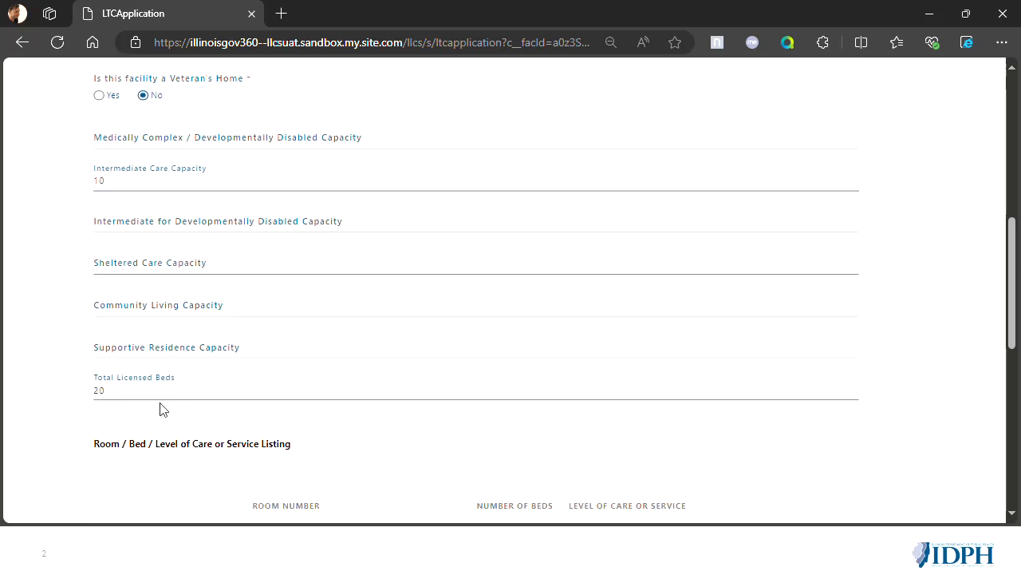
{"action": "scroll", "coordinate": [141, 175], "scroll_direction": "up", "scroll_amount": 1}
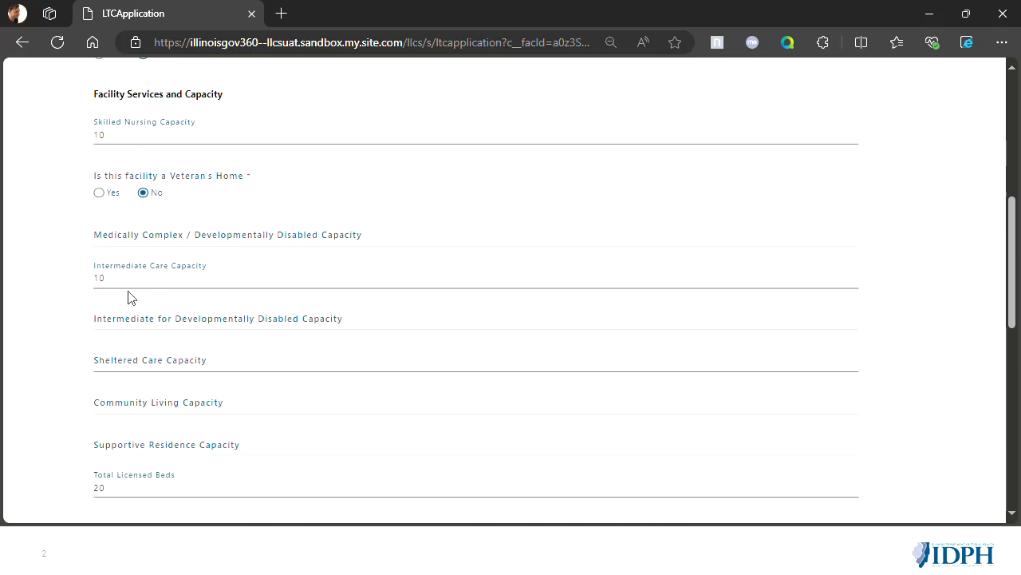
{"action": "scroll", "coordinate": [26, 365], "scroll_direction": "down", "scroll_amount": 1}
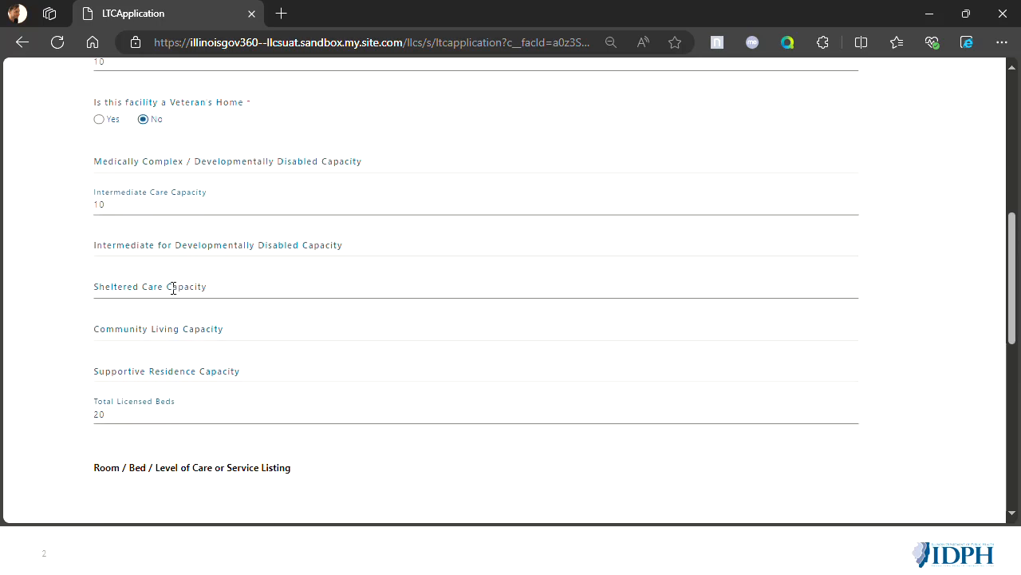
- Add room 101 to the room and bed listing with 10 beds and Skilled Nursing as its level of care
{"action": "scroll", "coordinate": [114, 408], "scroll_direction": "down", "scroll_amount": 1}
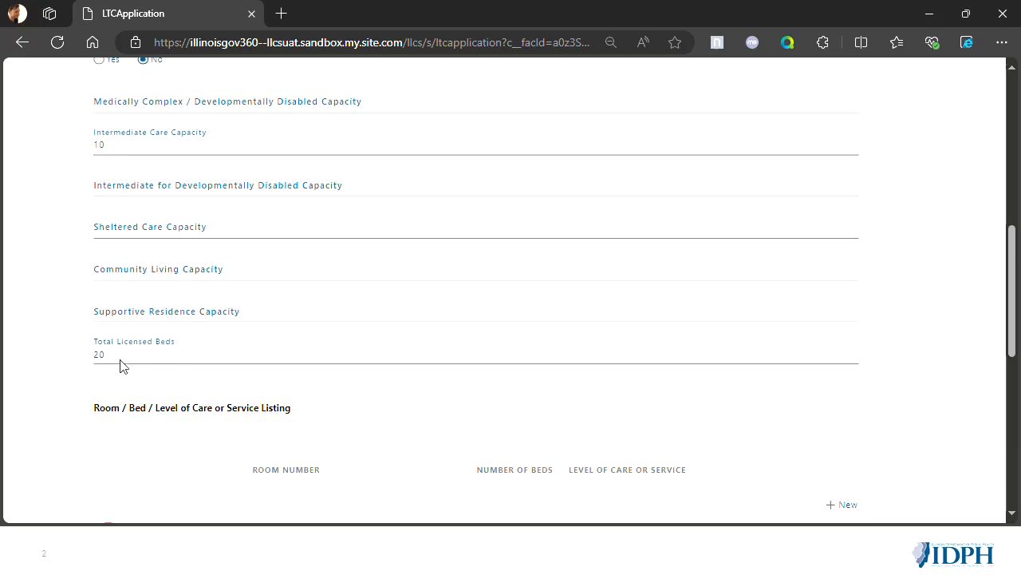
{"action": "scroll", "coordinate": [188, 388], "scroll_direction": "down", "scroll_amount": 2}
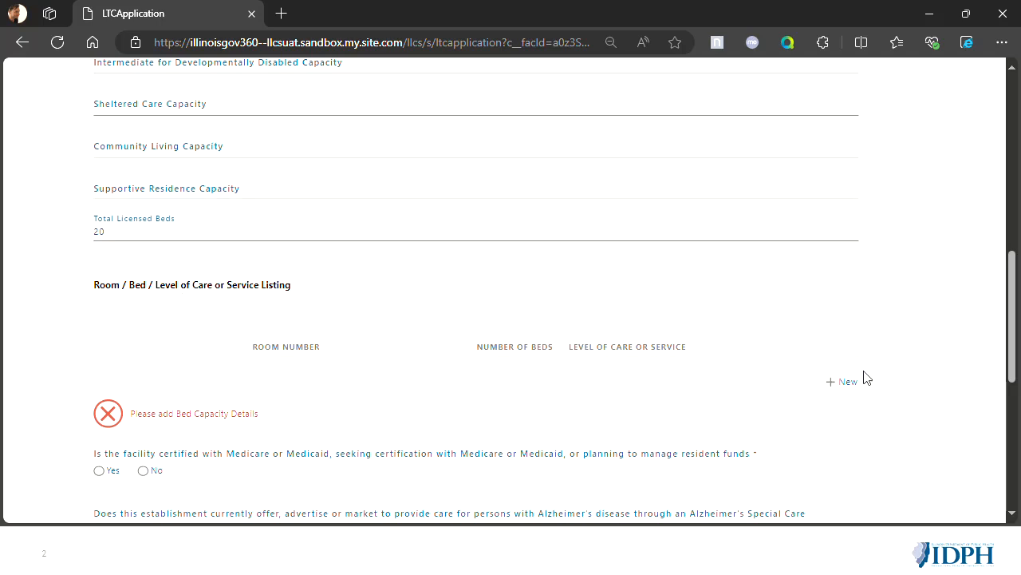
{"action": "left_click", "coordinate": [842, 381]}
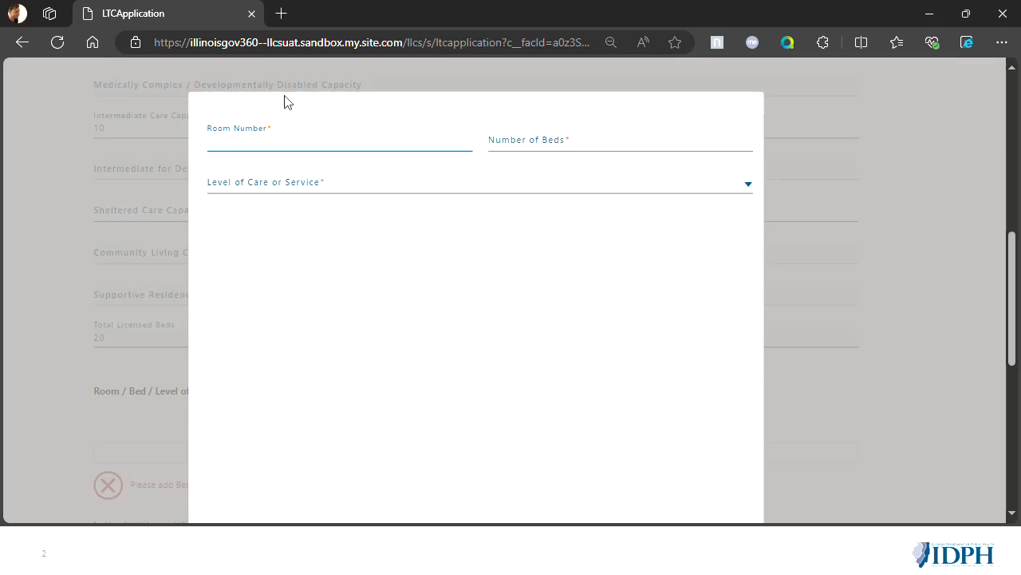
{"action": "type", "text": "101"}
{"action": "key", "text": "Tab"}
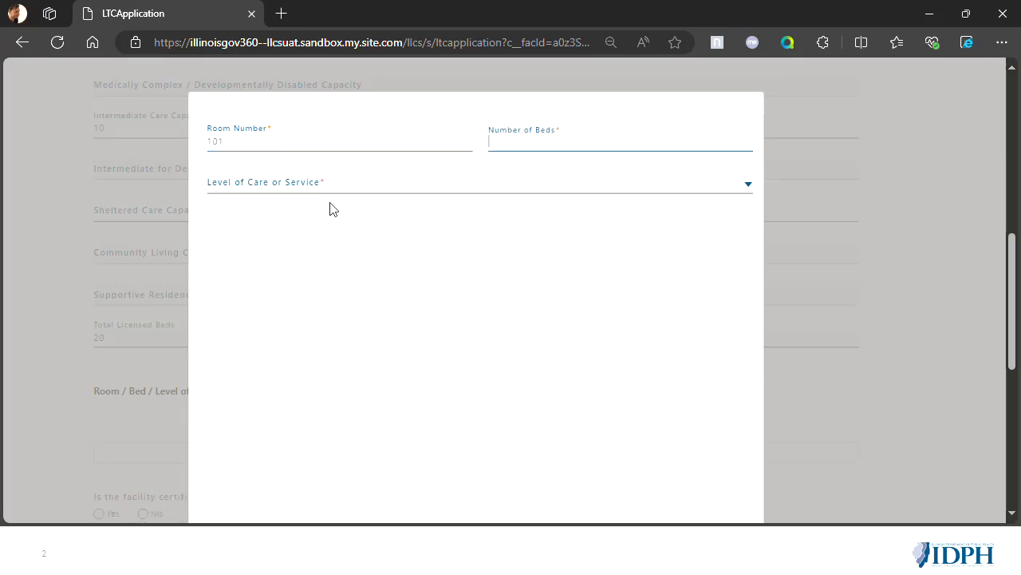
{"action": "type", "text": "10"}
{"action": "key", "text": "Tab"}
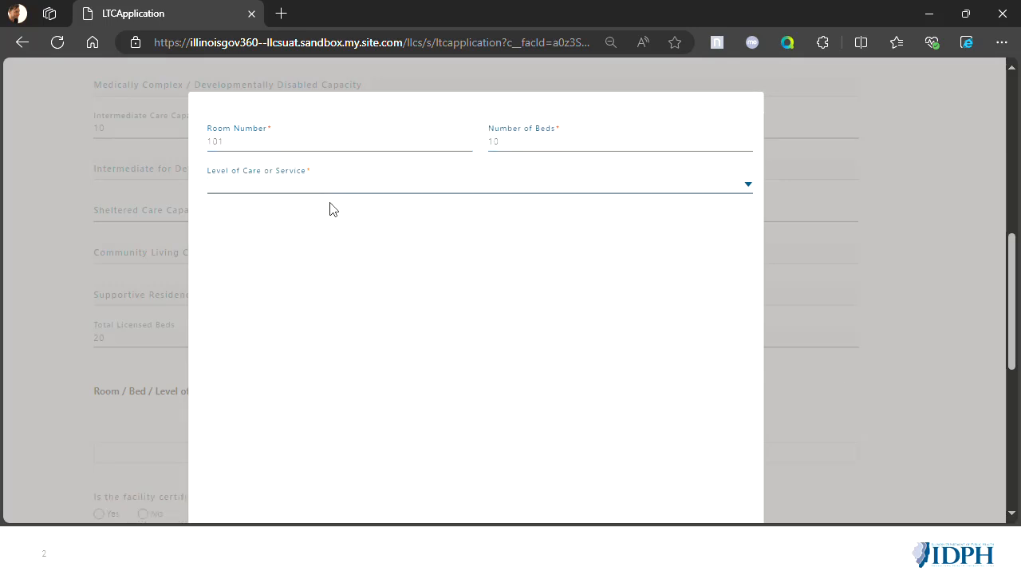
{"action": "left_click", "coordinate": [319, 188]}
{"action": "left_click", "coordinate": [303, 235]}
{"action": "scroll", "coordinate": [438, 378], "scroll_direction": "down", "scroll_amount": 2}
{"action": "left_click", "coordinate": [705, 466]}
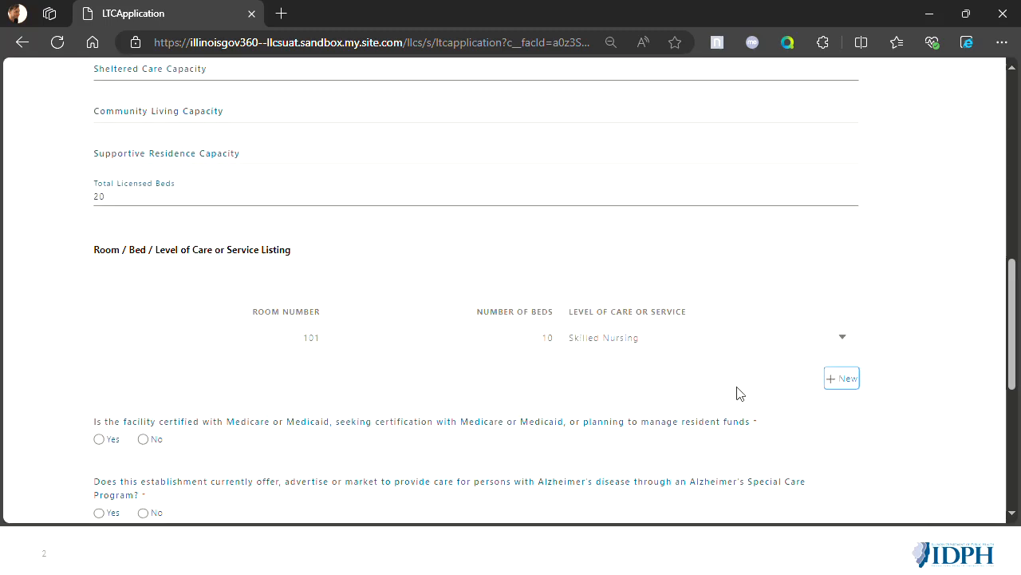
- Add room 102 to the room and bed listing with 10 beds and Intermediate Care as its level of care
{"action": "left_click", "coordinate": [849, 387]}
{"action": "type", "text": "102"}
{"action": "key", "text": "Tab"}
{"action": "type", "text": "10"}
{"action": "key", "text": "Tab"}
{"action": "left_click", "coordinate": [389, 189]}
{"action": "left_click", "coordinate": [332, 286]}
{"action": "scroll", "coordinate": [421, 306], "scroll_direction": "down", "scroll_amount": 1}
{"action": "left_click", "coordinate": [707, 501]}
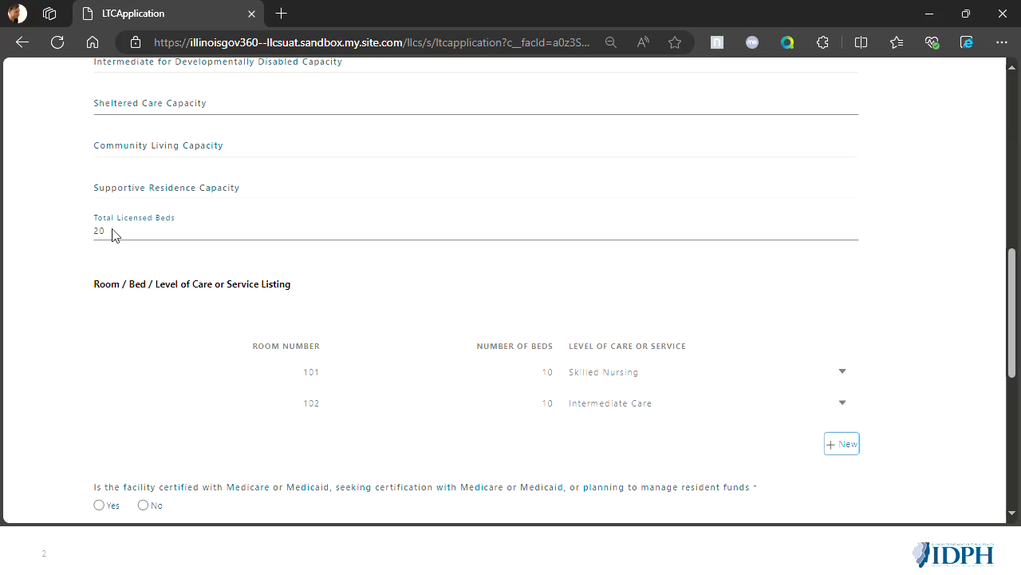
- Answer No to the Medicare/Medicaid certification and Alzheimer's Special Care Program questions, and continue to Administrator Personnel Details
{"action": "scroll", "coordinate": [529, 290], "scroll_direction": "down", "scroll_amount": 2}
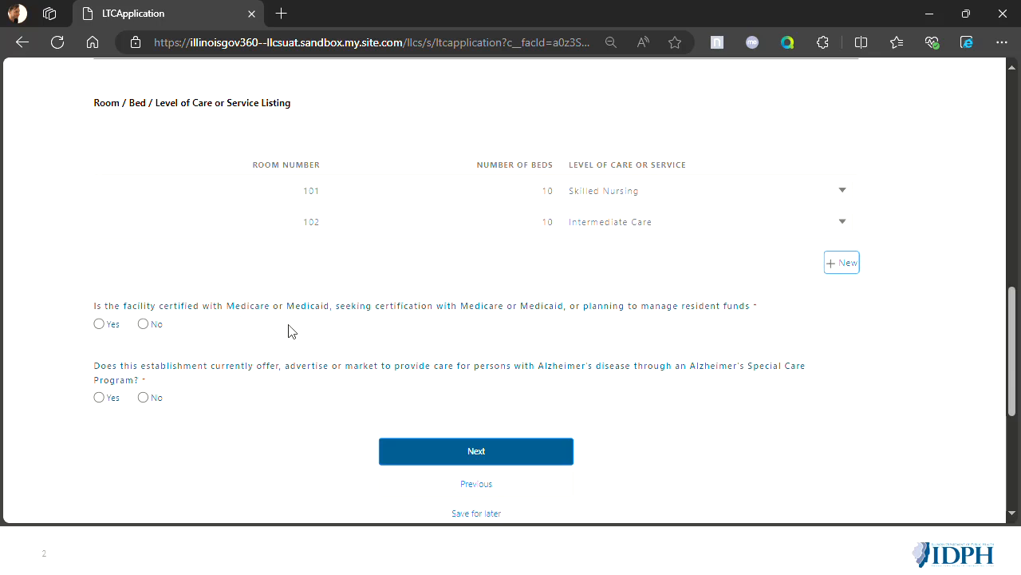
{"action": "left_click", "coordinate": [143, 324]}
{"action": "left_click", "coordinate": [143, 397]}
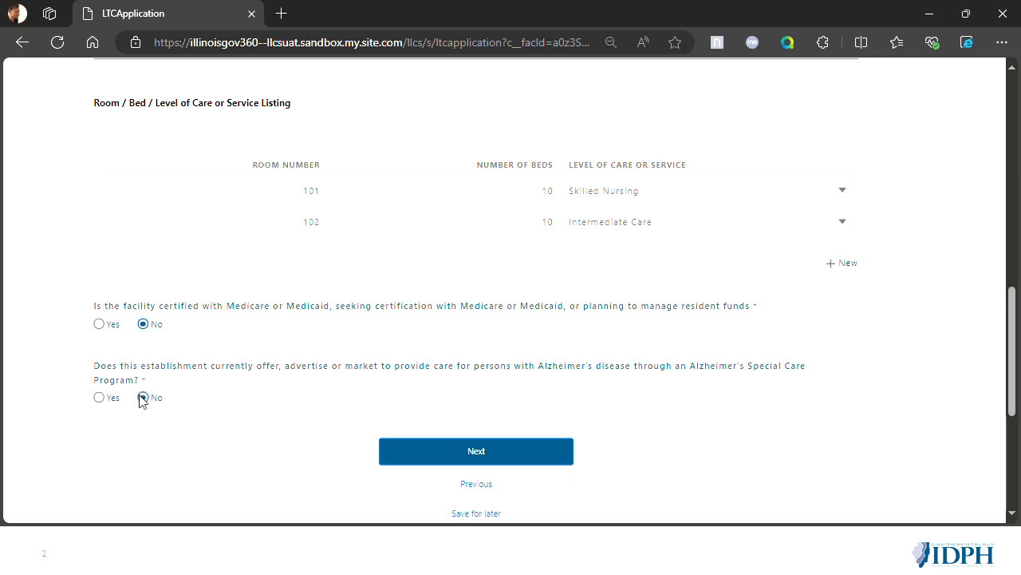
{"action": "left_click", "coordinate": [541, 451]}
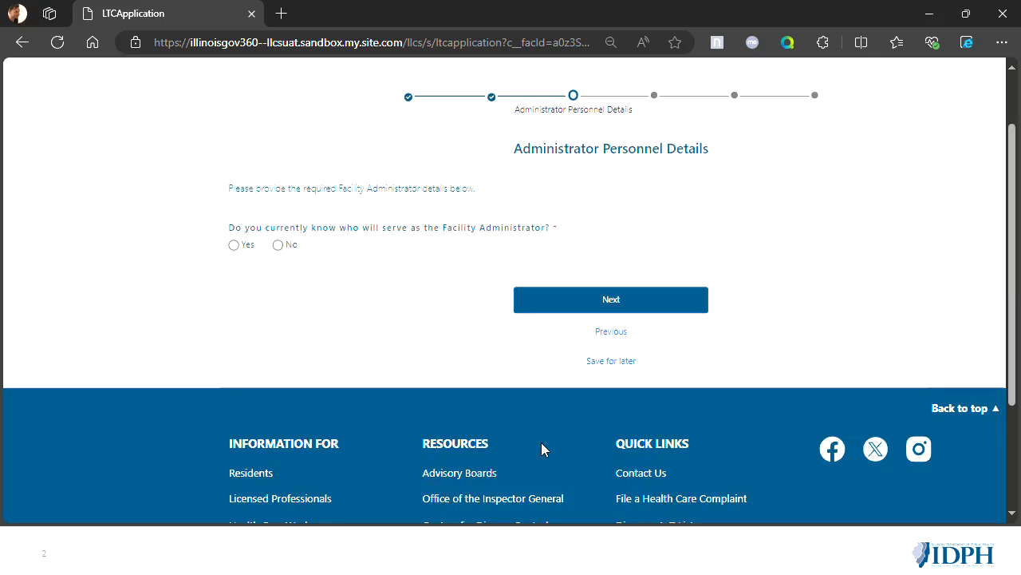
- Answer Yes to knowing who will serve as Facility Administrator, and enter the administrator's name and e-mail address
{"action": "left_click", "coordinate": [234, 245]}
{"action": "left_click", "coordinate": [411, 291]}
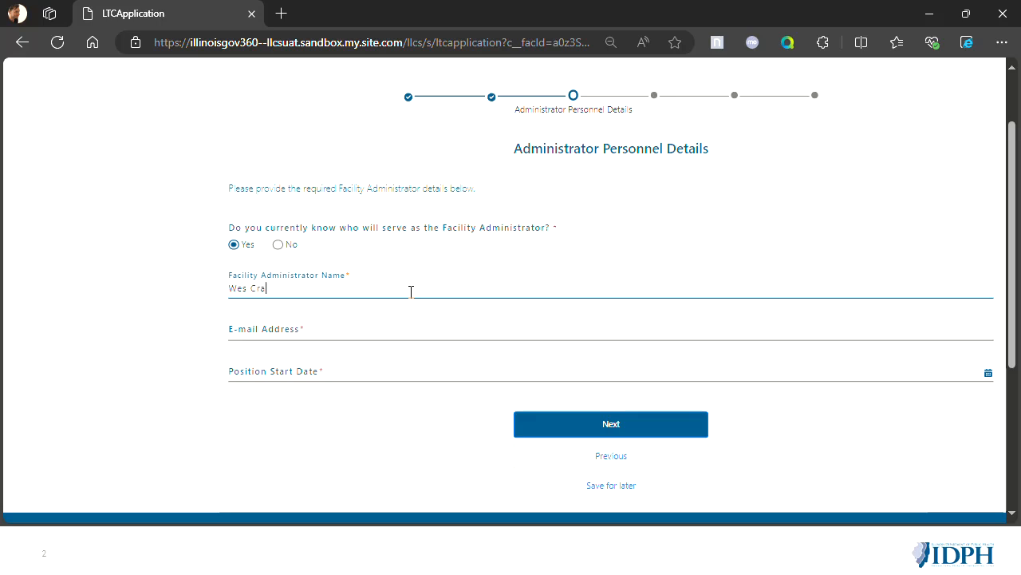
{"action": "left_click", "coordinate": [363, 335]}
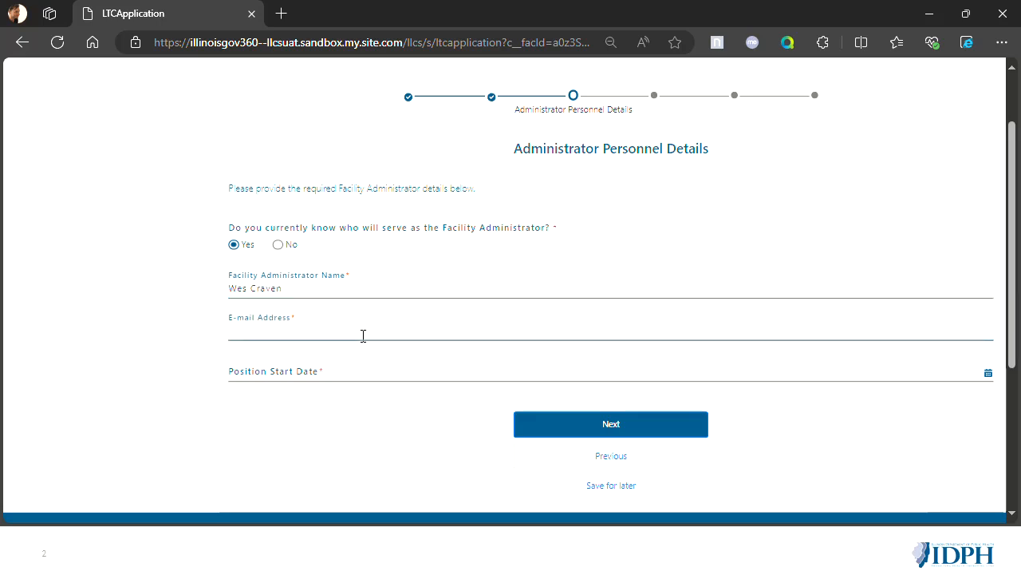
{"action": "key", "text": "Tab"}
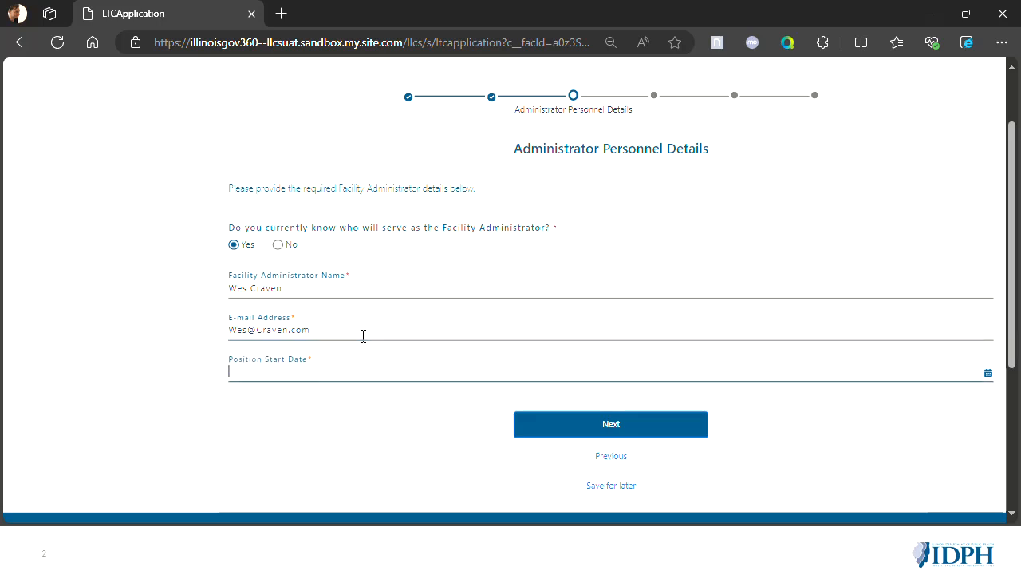
- Choose the Facility Administrator's position start date and continue to Supporting Documents
{"action": "left_click", "coordinate": [353, 369]}
{"action": "left_click", "coordinate": [350, 454]}
{"action": "left_click", "coordinate": [593, 426]}
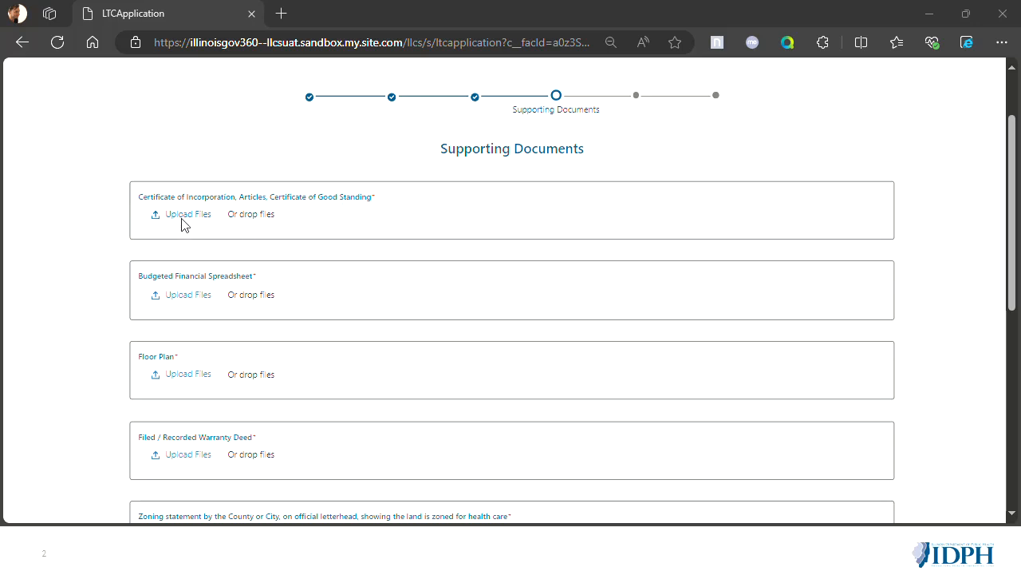
- Upload Certificate of Need.pdf from the Desktop as the Certificate of Incorporation, Articles, Certificate of Good Standing document
{"action": "scroll", "coordinate": [239, 234], "scroll_direction": "down", "scroll_amount": 1}
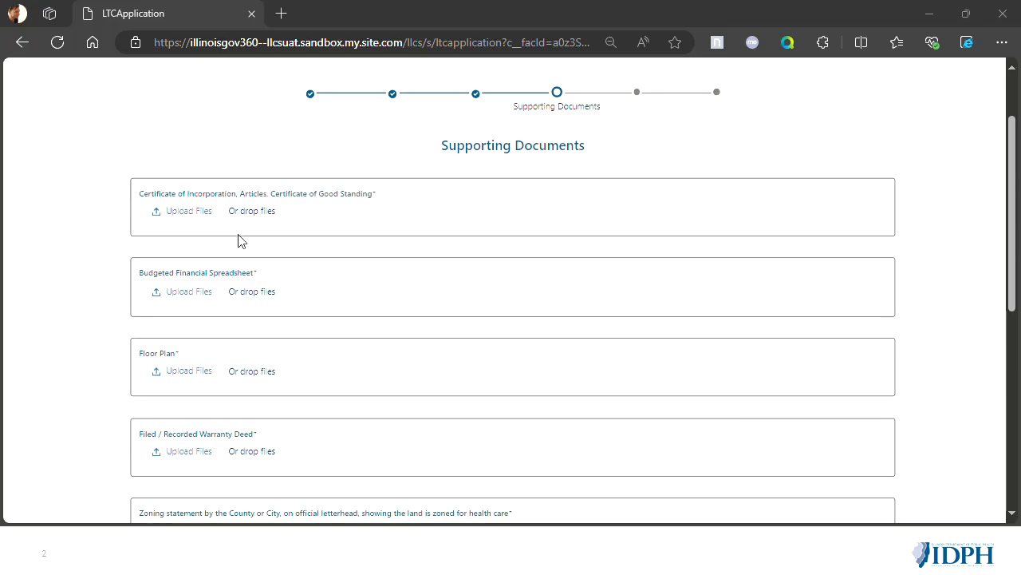
{"action": "left_click", "coordinate": [197, 213]}
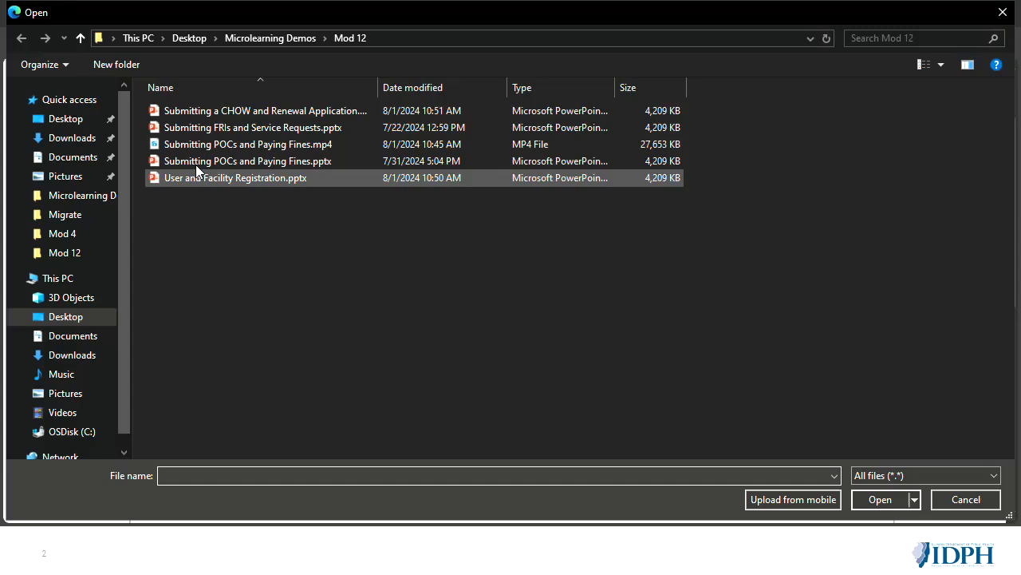
{"action": "left_click", "coordinate": [64, 119]}
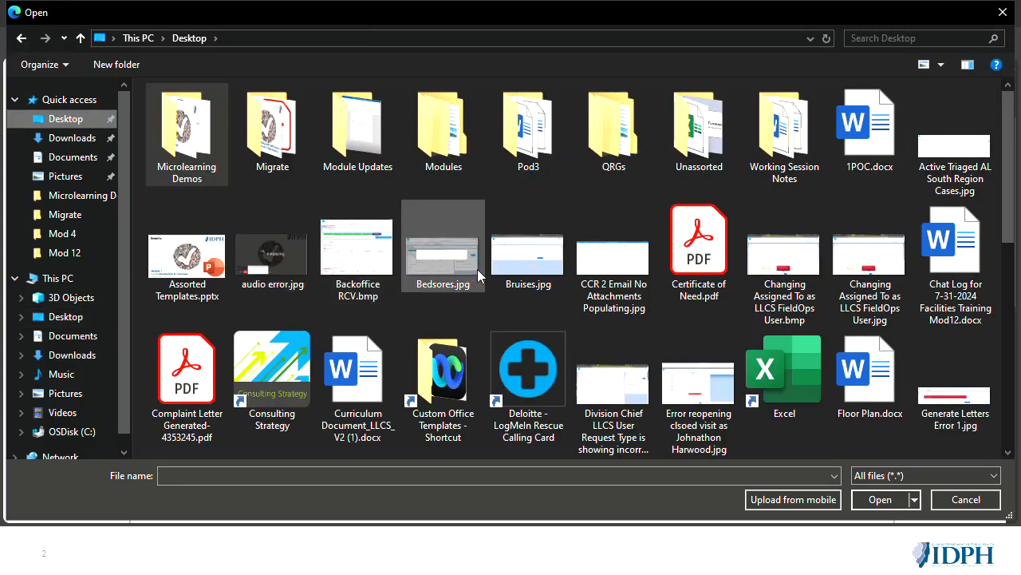
{"action": "double_click", "coordinate": [691, 269]}
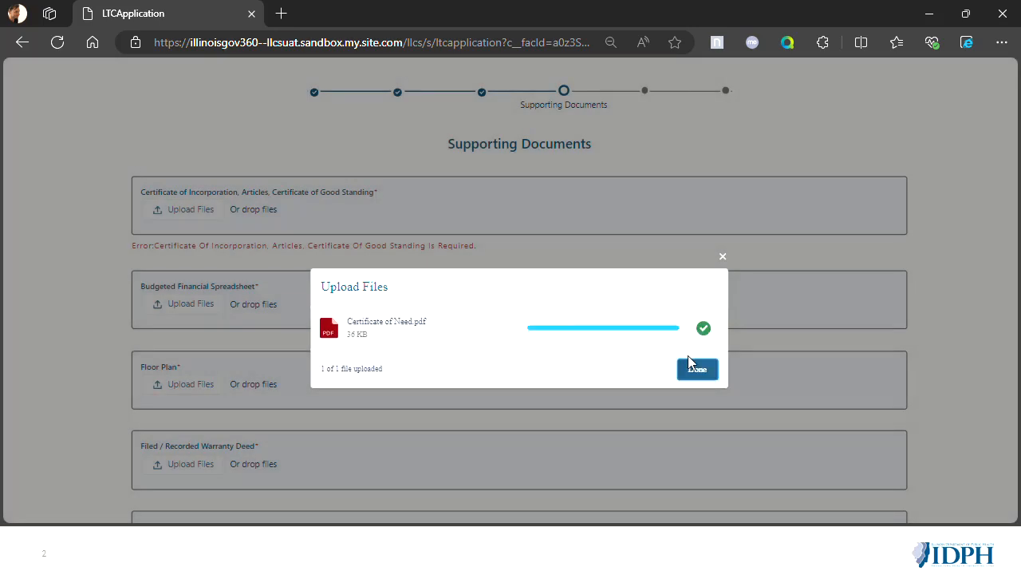
{"action": "left_click", "coordinate": [696, 371]}
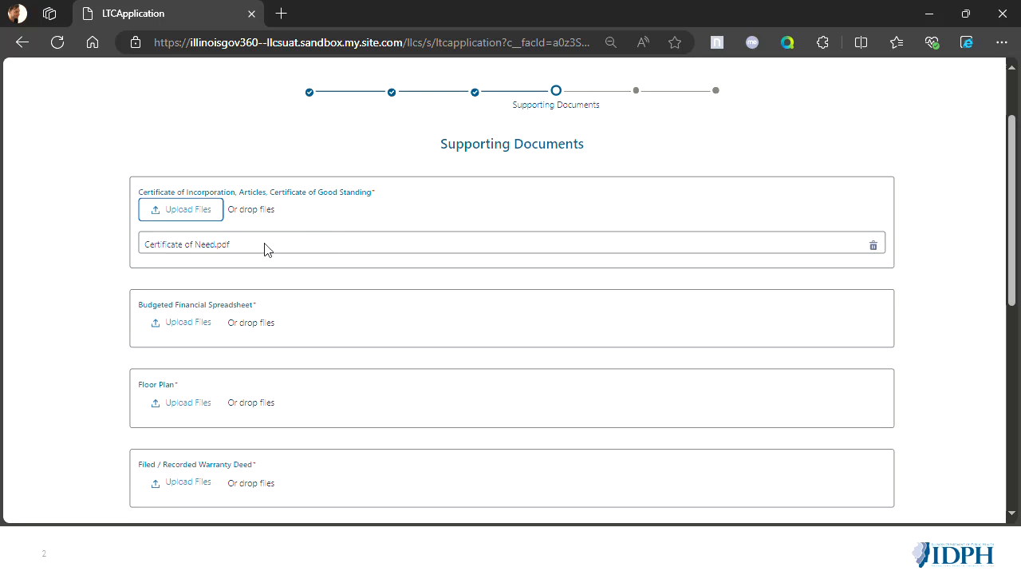
- Review the files attached to each required supporting document, from the certificate of incorporation to the Executive Director's current license
{"action": "scroll", "coordinate": [130, 358], "scroll_direction": "down", "scroll_amount": 3}
{"action": "scroll", "coordinate": [130, 358], "scroll_direction": "up", "scroll_amount": 1}
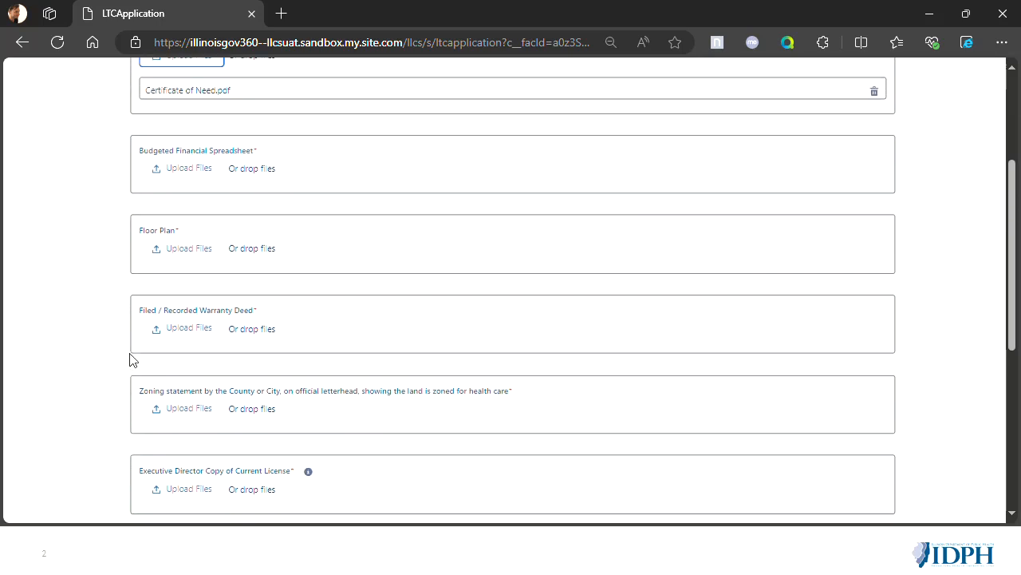
{"action": "scroll", "coordinate": [130, 359], "scroll_direction": "up", "scroll_amount": 1}
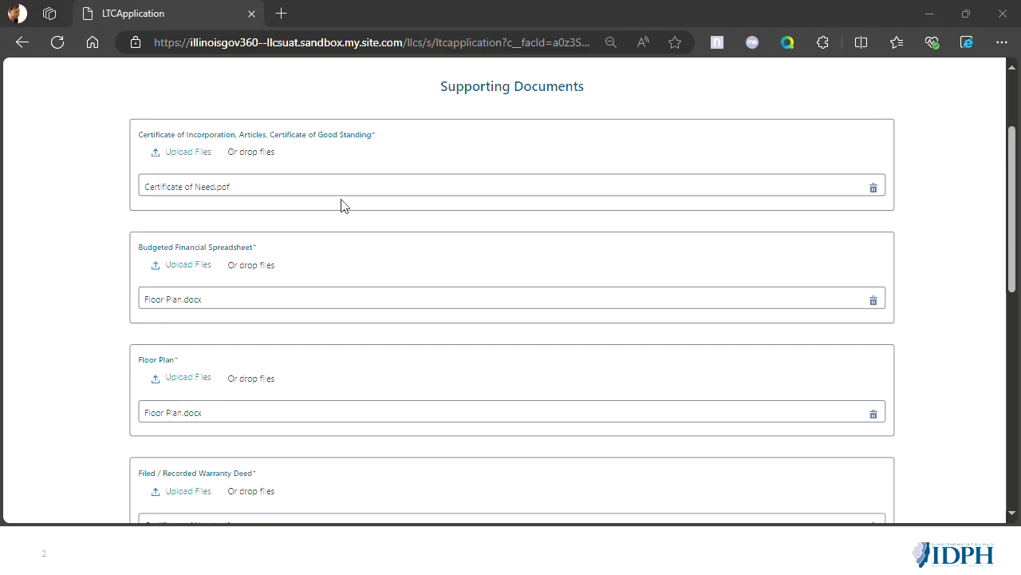
{"action": "scroll", "coordinate": [285, 290], "scroll_direction": "down", "scroll_amount": 3}
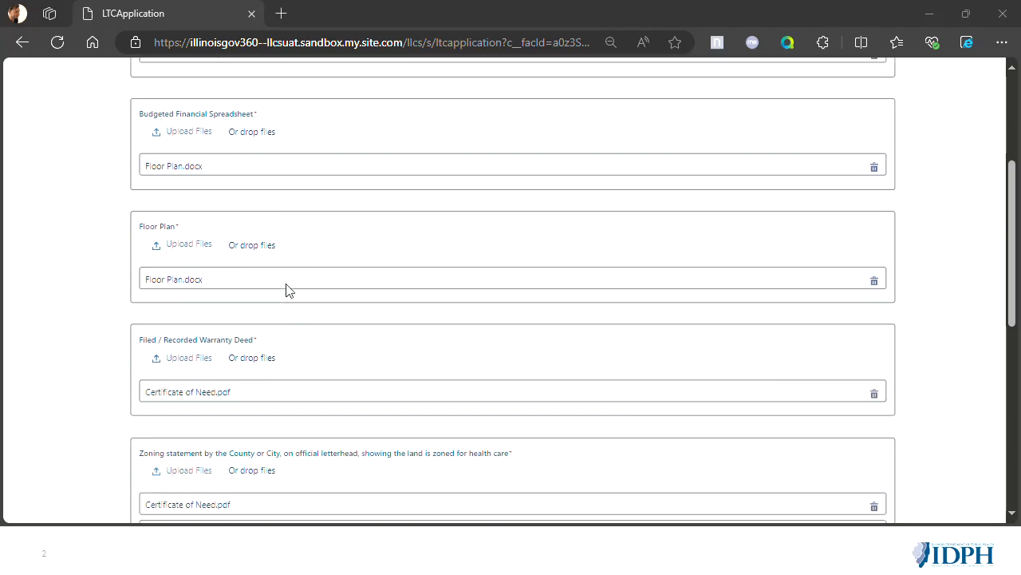
{"action": "scroll", "coordinate": [285, 289], "scroll_direction": "down", "scroll_amount": 1}
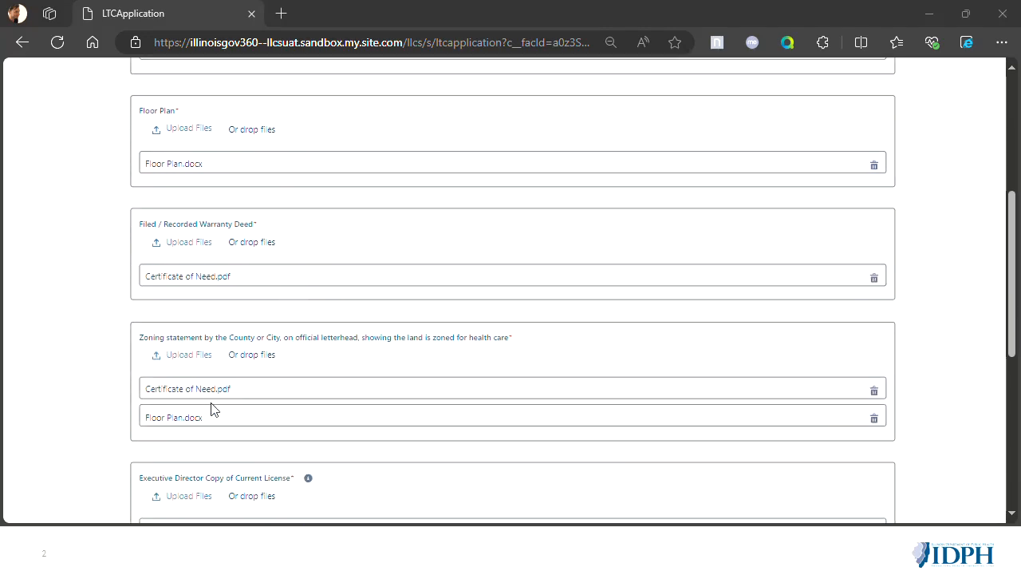
{"action": "scroll", "coordinate": [251, 412], "scroll_direction": "down", "scroll_amount": 1}
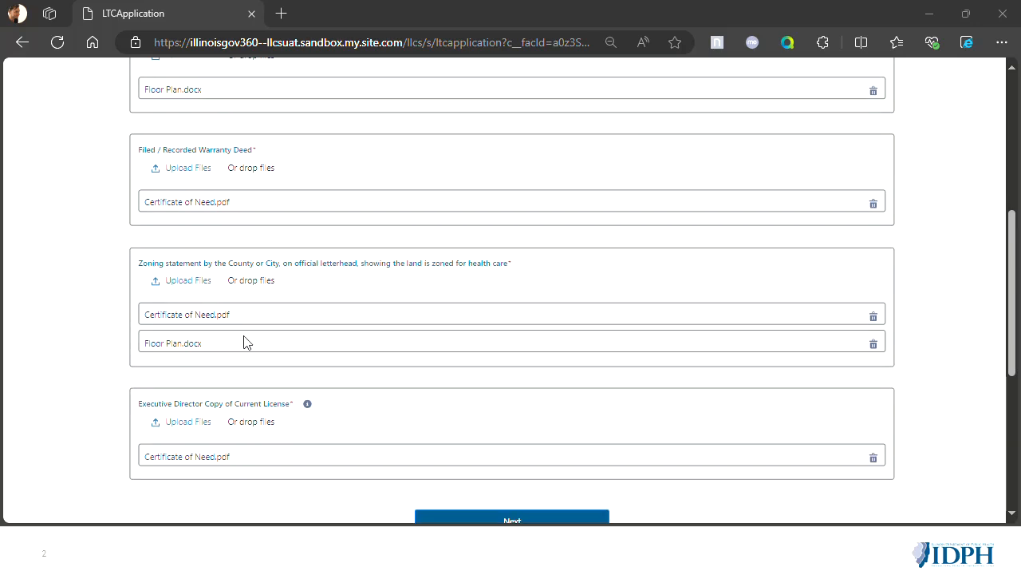
- Continue from Supporting Documents to Attestation / Signature and select both the examination declaration and the sworn statement
{"action": "scroll", "coordinate": [251, 349], "scroll_direction": "down", "scroll_amount": 1}
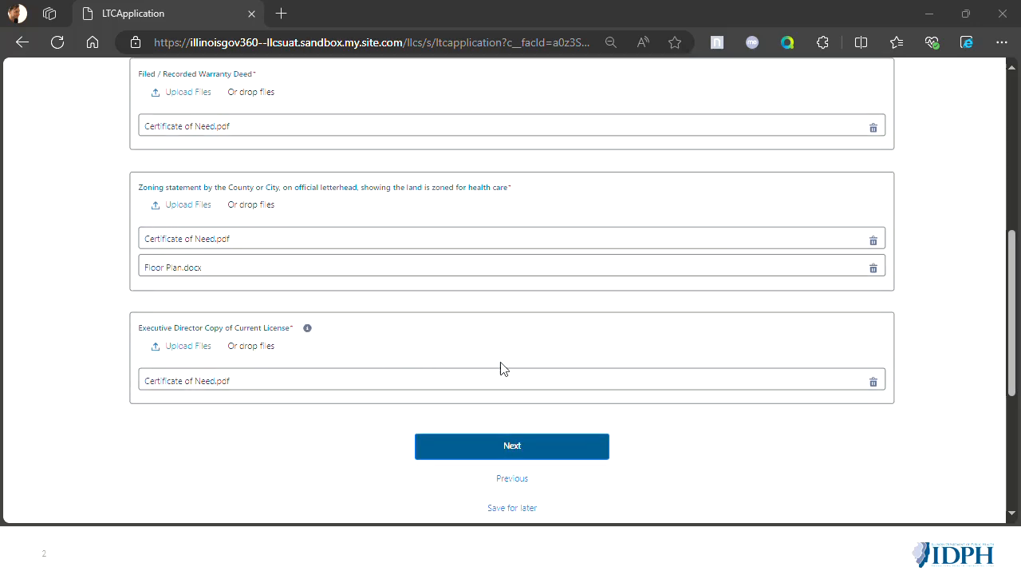
{"action": "scroll", "coordinate": [513, 365], "scroll_direction": "down", "scroll_amount": 1}
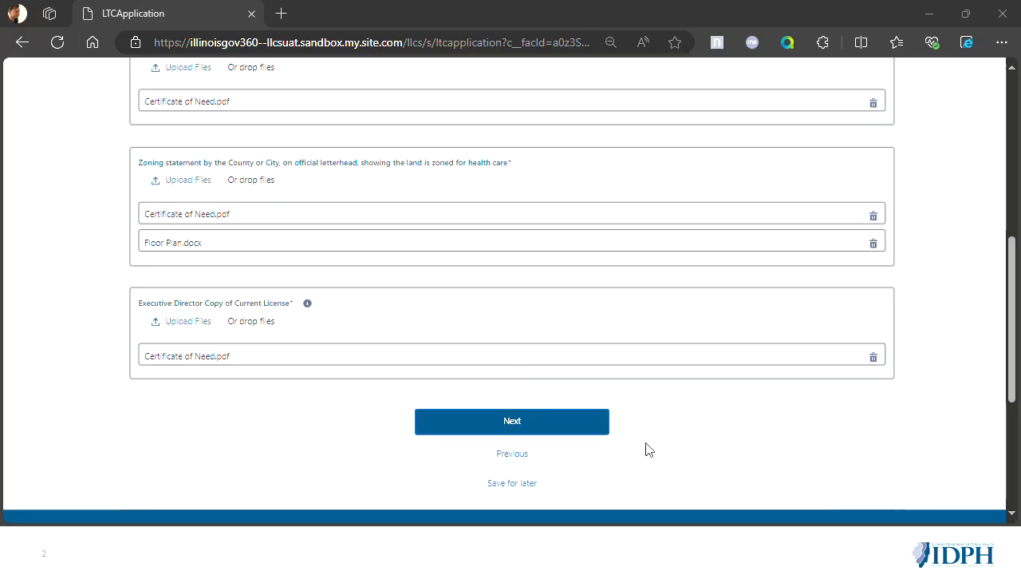
{"action": "left_click", "coordinate": [550, 425]}
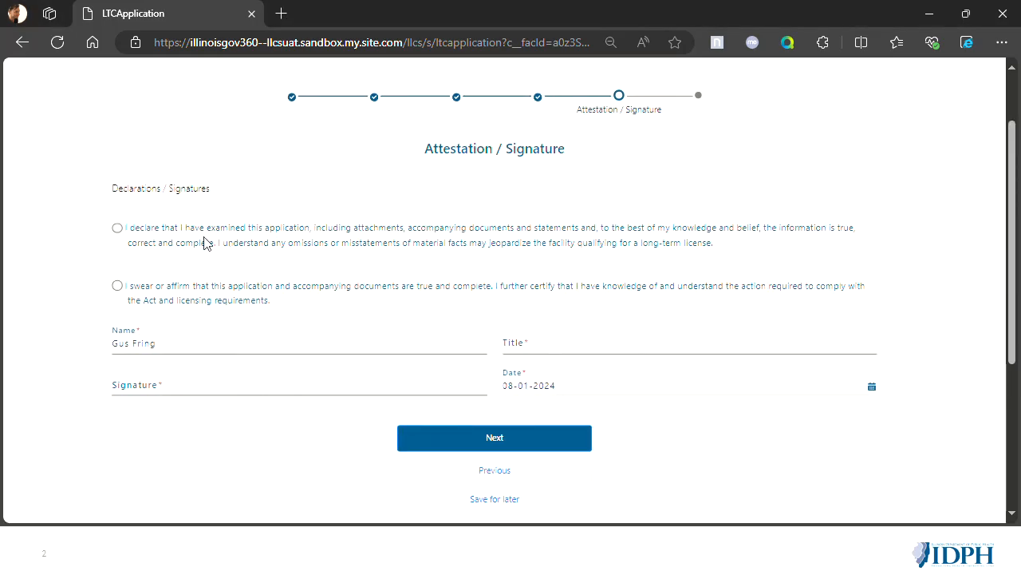
{"action": "left_click", "coordinate": [118, 228]}
{"action": "left_click", "coordinate": [118, 285]}
- Fill in the Title, enter the applicant's full name as the Signature, and continue to Fees
{"action": "left_click", "coordinate": [527, 348]}
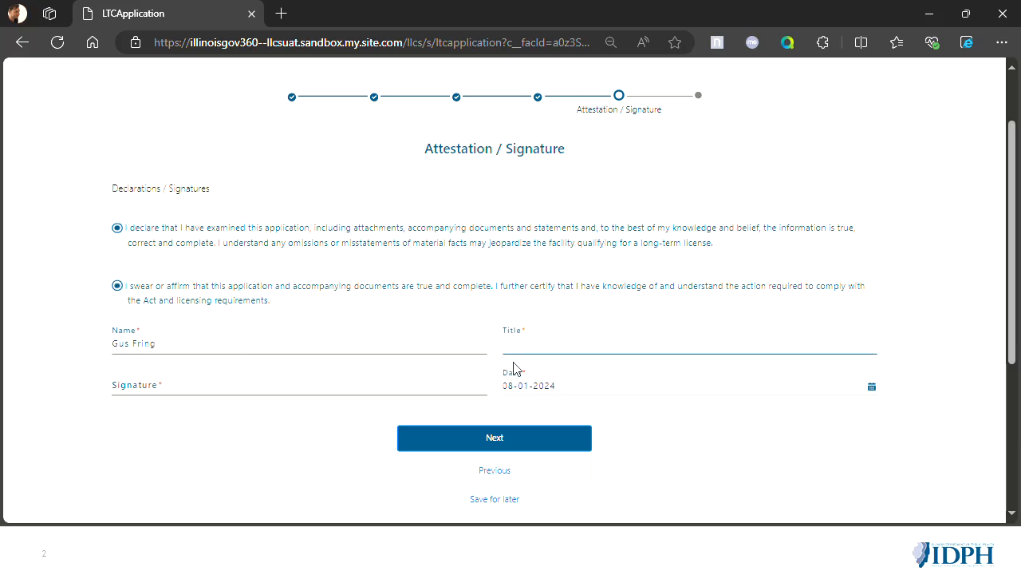
{"action": "type", "text": "Ug Fring"}
{"action": "left_click", "coordinate": [508, 344]}
{"action": "key", "text": "BackSpace"}
{"action": "key", "text": "Delete"}
{"action": "type", "text": "Gus"}
{"action": "left_click", "coordinate": [306, 377]}
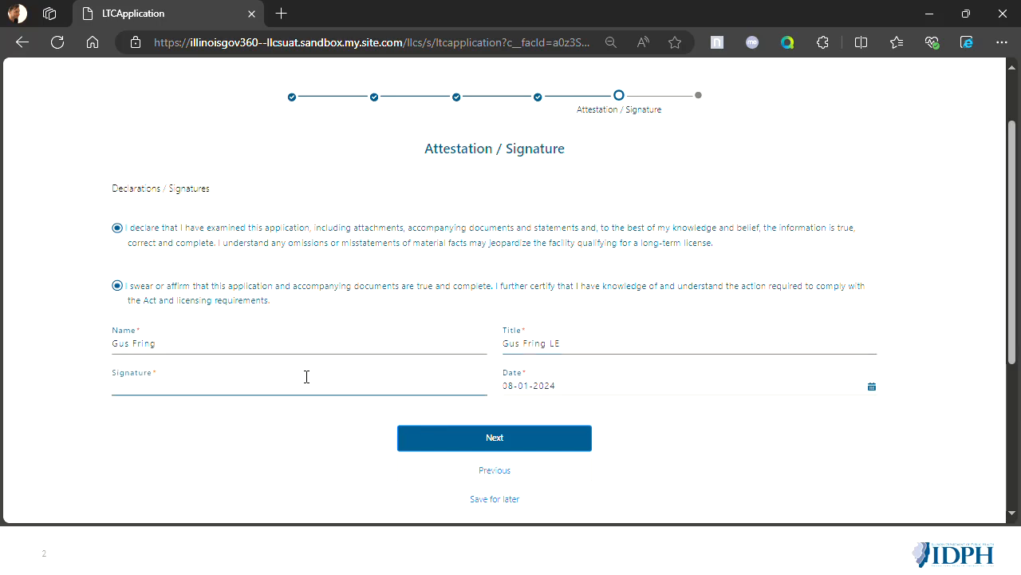
{"action": "type", "text": "Gus Fring"}
{"action": "left_click", "coordinate": [514, 445]}
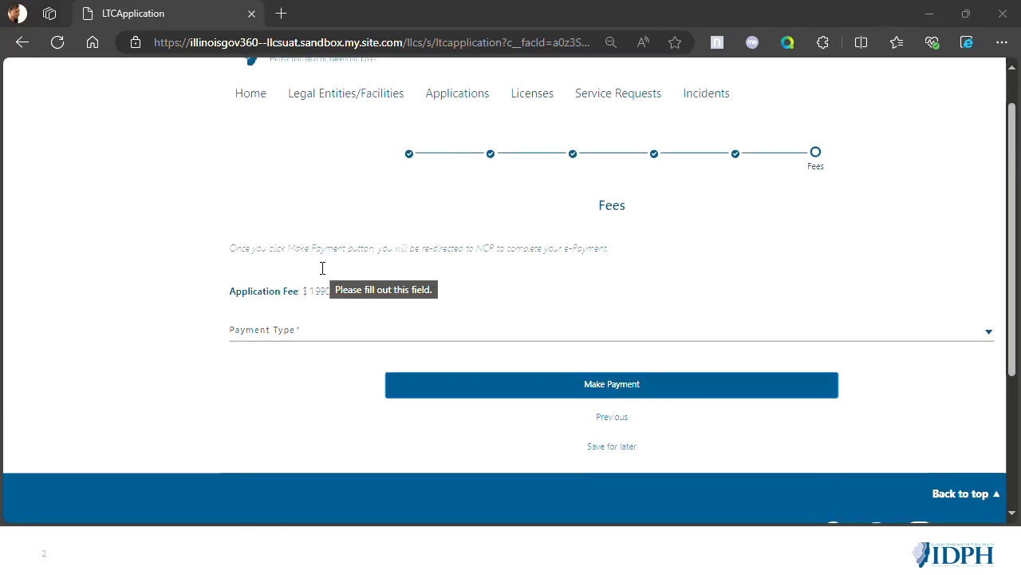
- Choose Long Term Care License Fee as the payment type and proceed to the online payment site
{"action": "left_click", "coordinate": [293, 340]}
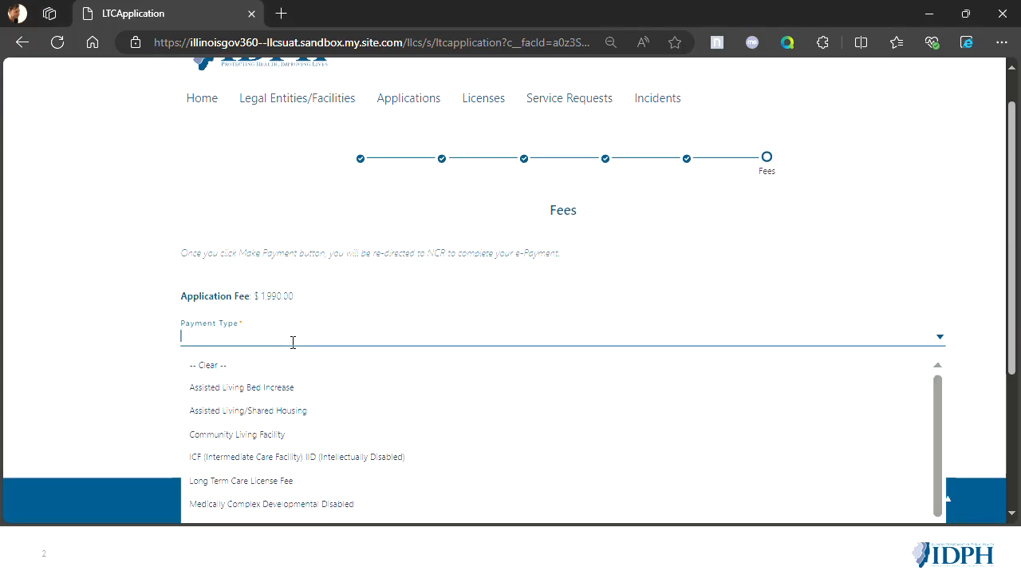
{"action": "scroll", "coordinate": [299, 449], "scroll_direction": "down", "scroll_amount": 1}
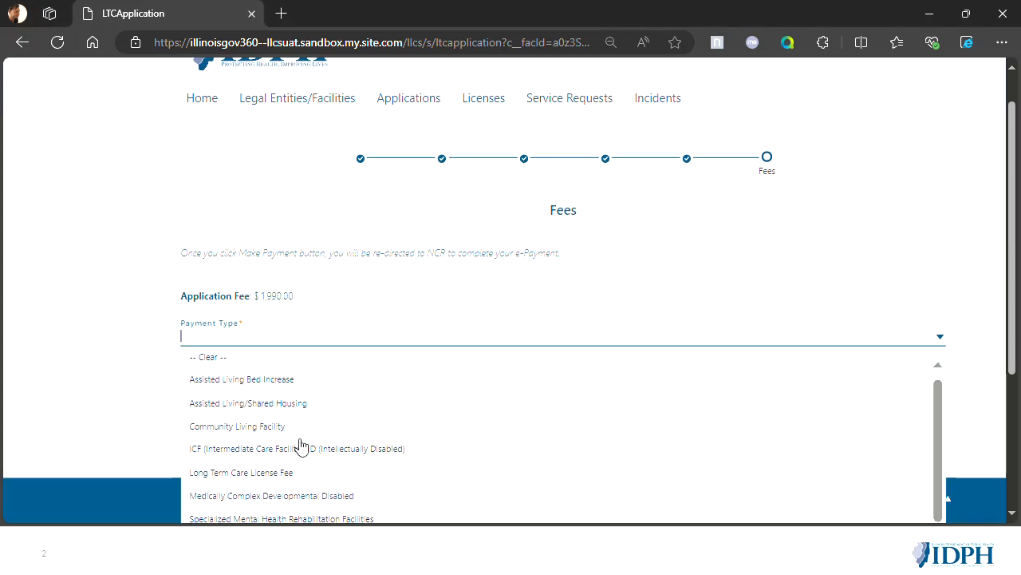
{"action": "left_click", "coordinate": [330, 468]}
{"action": "left_click", "coordinate": [641, 398]}
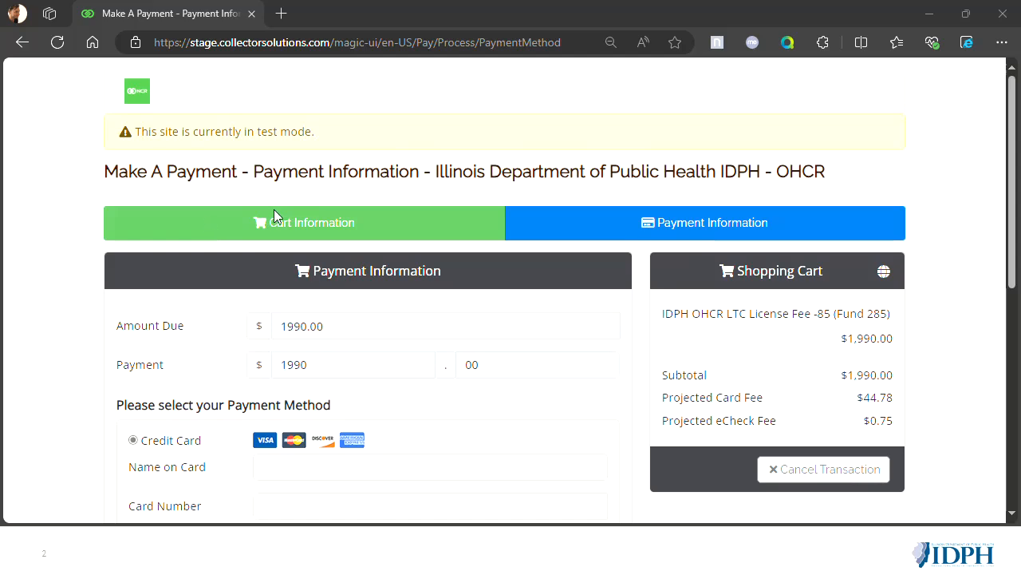
- Enter the name on card, card number, security code and card ZIP code for the credit card, and proceed to payment review
{"action": "scroll", "coordinate": [326, 260], "scroll_direction": "down", "scroll_amount": 3}
{"action": "left_click", "coordinate": [317, 269]}
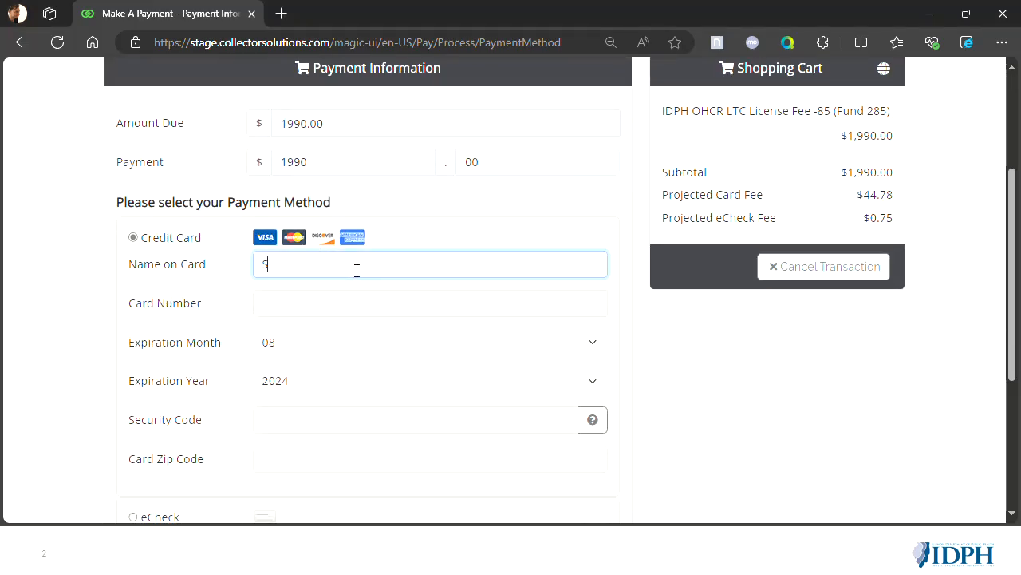
{"action": "key", "text": "Tab"}
{"action": "type", "text": "41"}
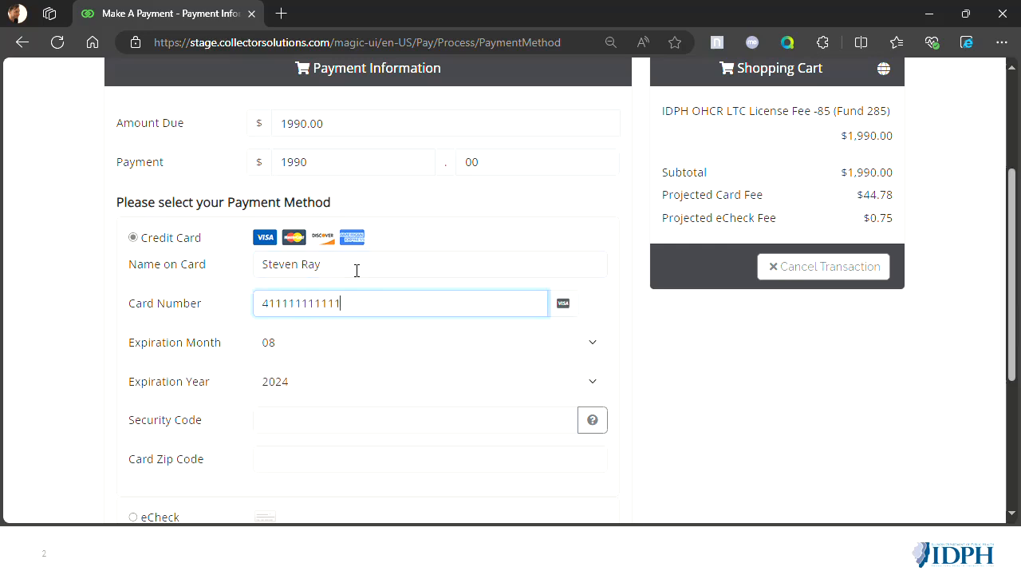
{"action": "key", "text": "Tab"}
{"action": "key", "text": "Tab"}
{"action": "key", "text": "Tab"}
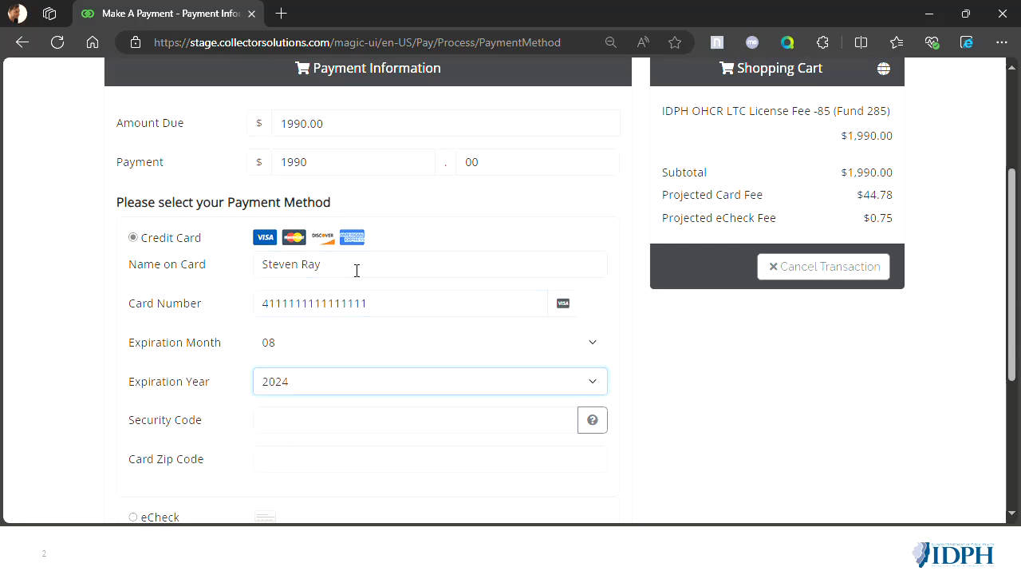
{"action": "key", "text": "Tab"}
{"action": "key", "text": "Tab"}
{"action": "type", "text": "1"}
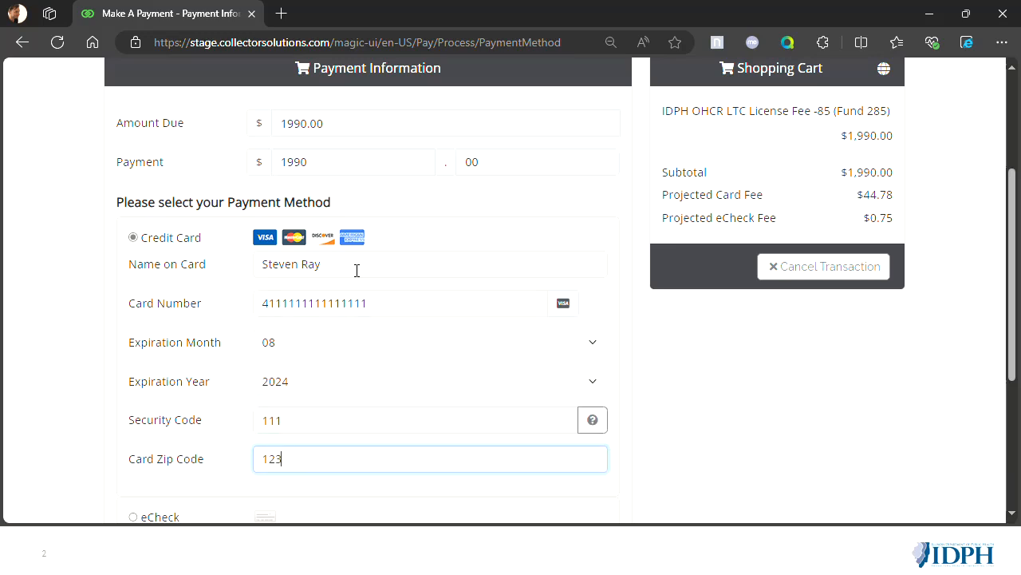
{"action": "scroll", "coordinate": [357, 270], "scroll_direction": "down", "scroll_amount": 3}
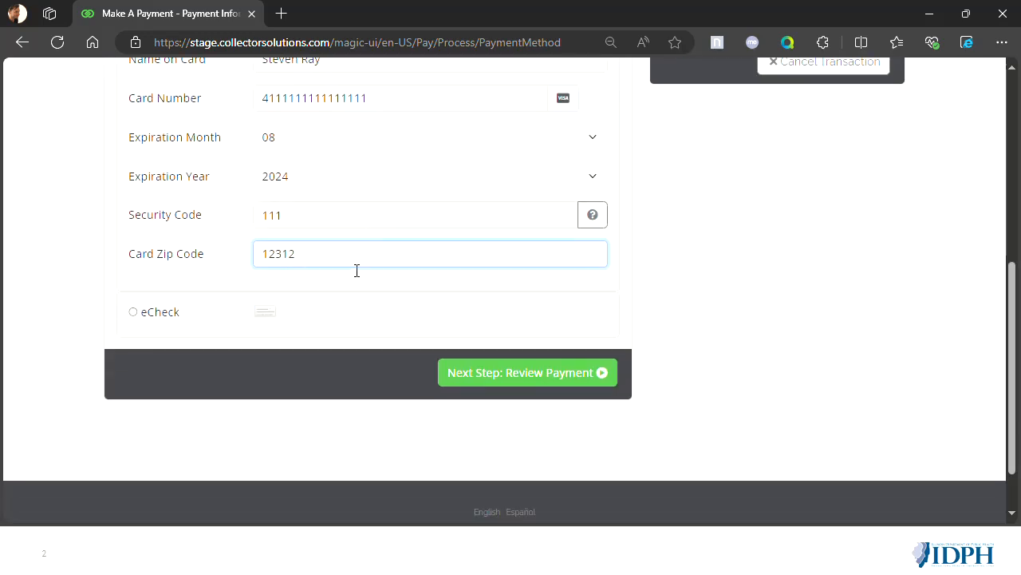
{"action": "left_click", "coordinate": [513, 372]}
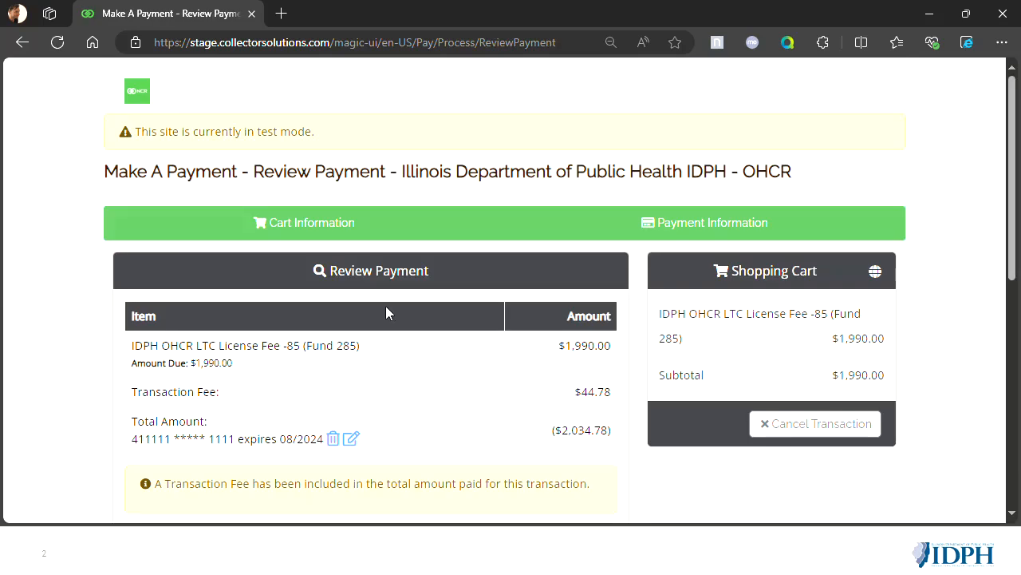
- Agree to the Payment Terms of Service, make the license fee payment, and open the submitted application's record
{"action": "scroll", "coordinate": [390, 313], "scroll_direction": "down", "scroll_amount": 2}
{"action": "scroll", "coordinate": [380, 292], "scroll_direction": "down", "scroll_amount": 3}
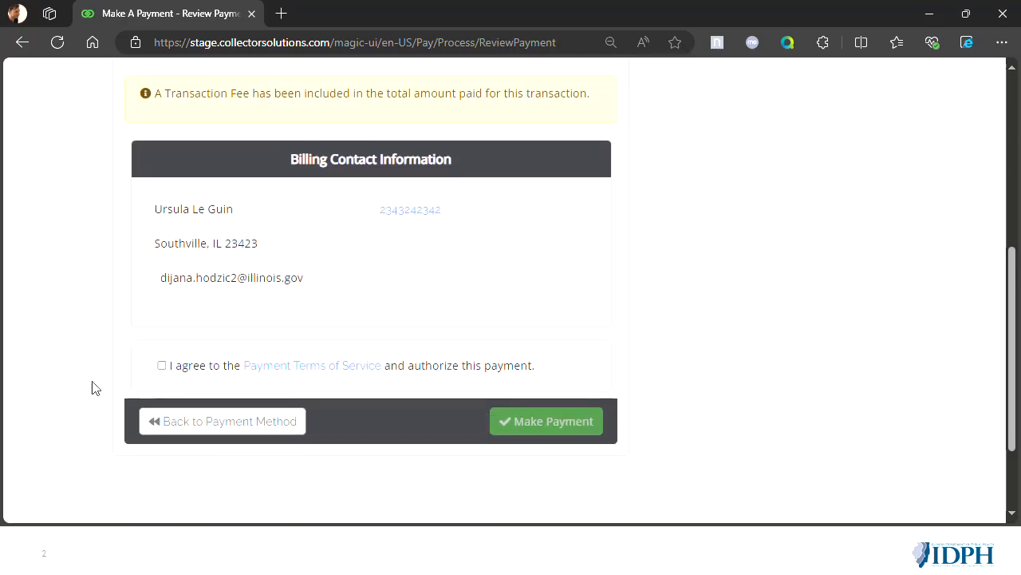
{"action": "left_click", "coordinate": [161, 366]}
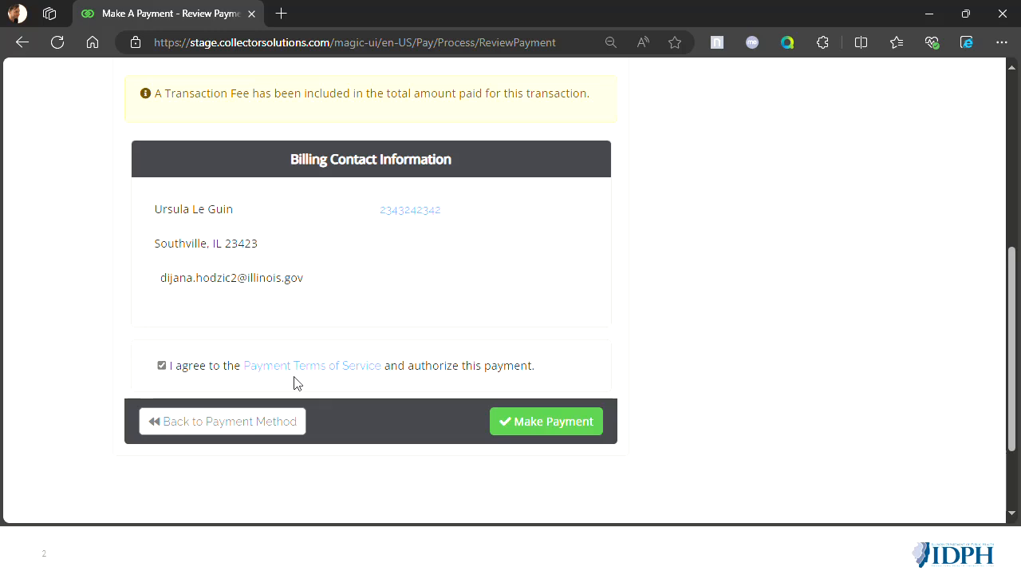
{"action": "left_click", "coordinate": [578, 438]}
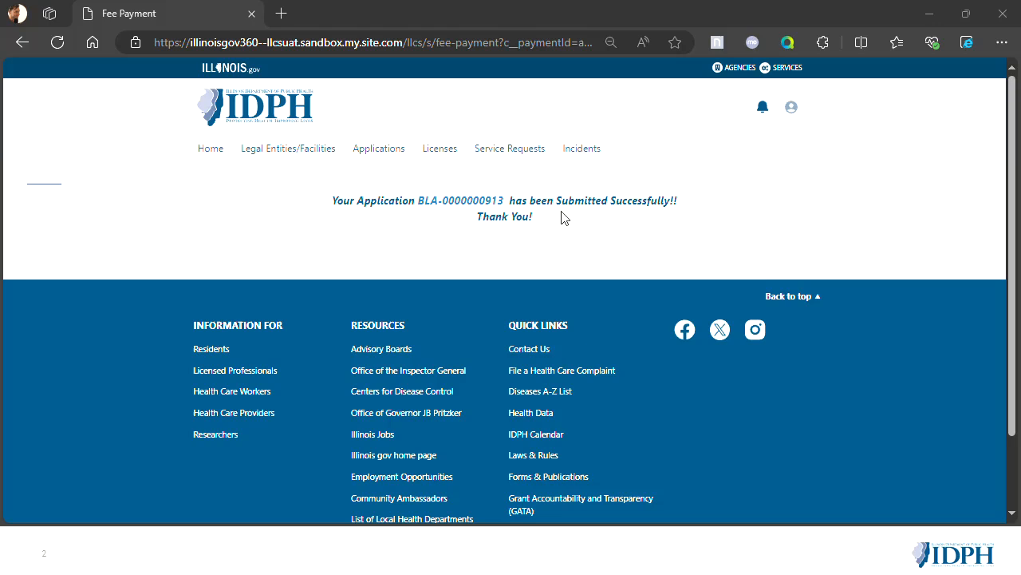
{"action": "left_click", "coordinate": [457, 202]}
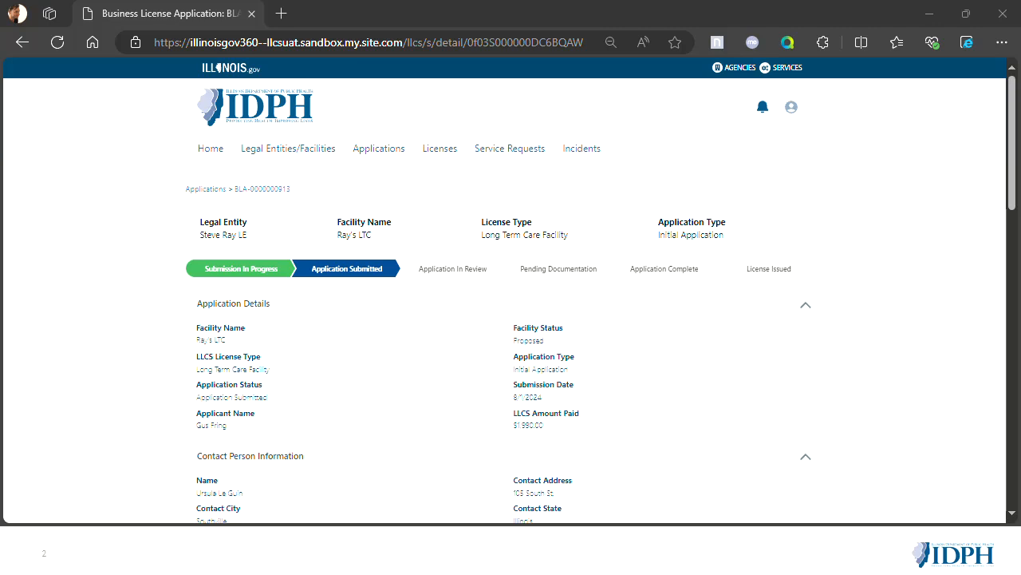
- Find Ray's LTC among the legal entities and facilities by searching for "ray's", and start registering a facility user for it
{"action": "left_click", "coordinate": [285, 154]}
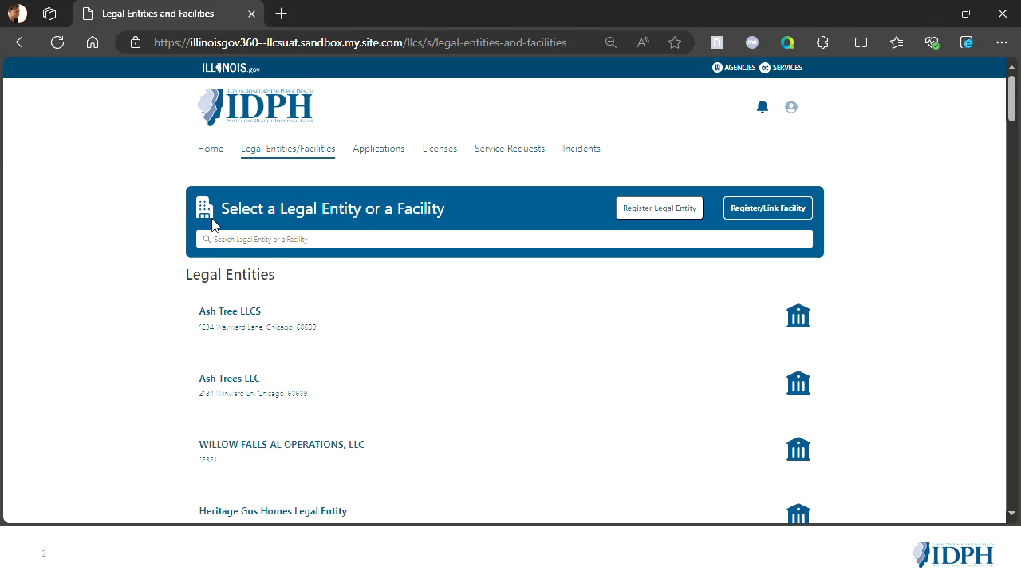
{"action": "key", "text": "ctrl+f"}
{"action": "type", "text": "ray's"}
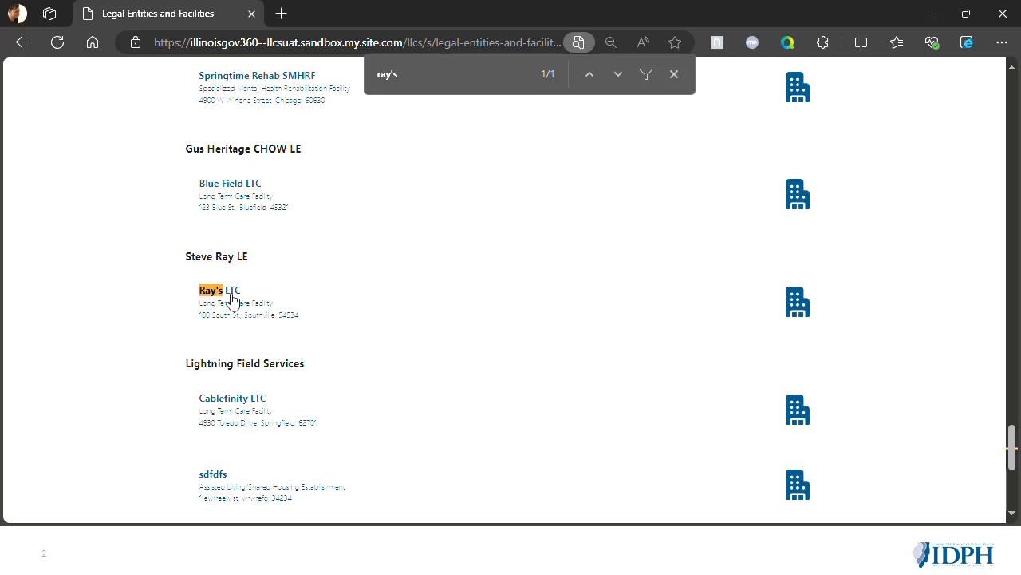
{"action": "left_click", "coordinate": [231, 291]}
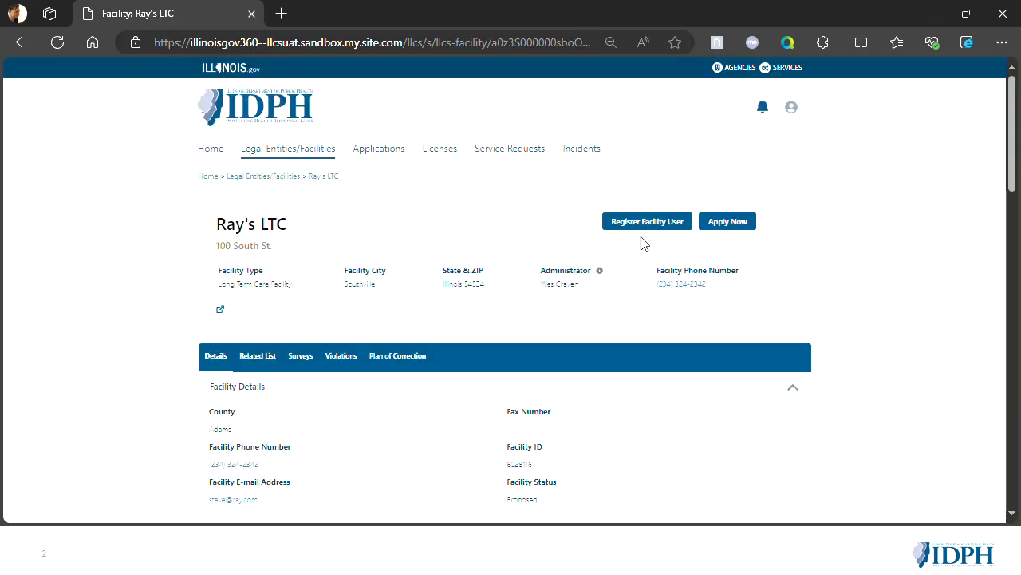
{"action": "left_click", "coordinate": [638, 229]}
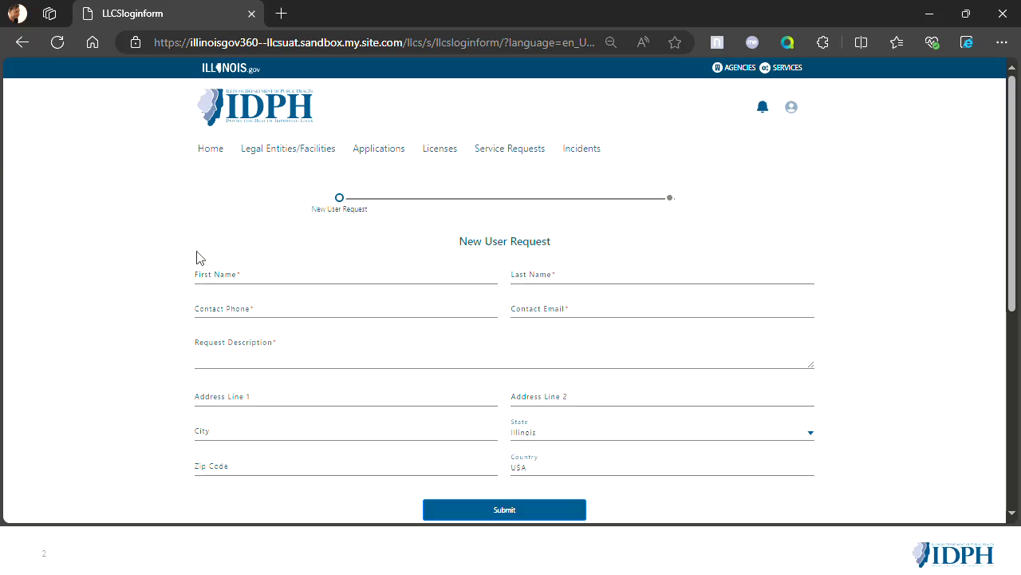
- Enter the new facility user's first name, last name, contact phone and contact e-mail in the New User Request
{"action": "left_click", "coordinate": [252, 275]}
{"action": "type", "text": "Donatello"}
{"action": "key", "text": "Tab"}
{"action": "type", "text": "Raphael"}
{"action": "key", "text": "Tab"}
{"action": "key", "text": "Tab"}
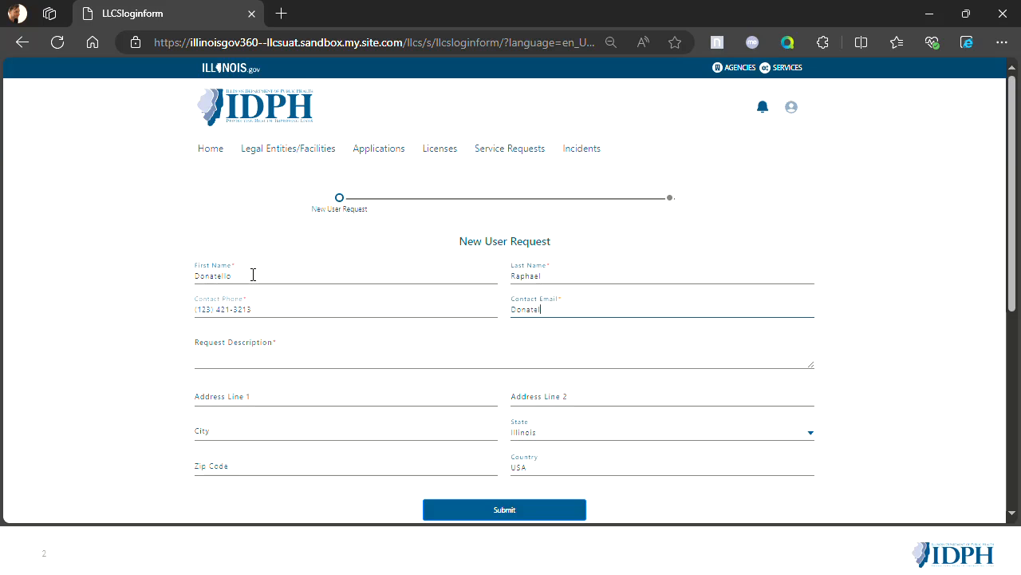
{"action": "key", "text": "Tab"}
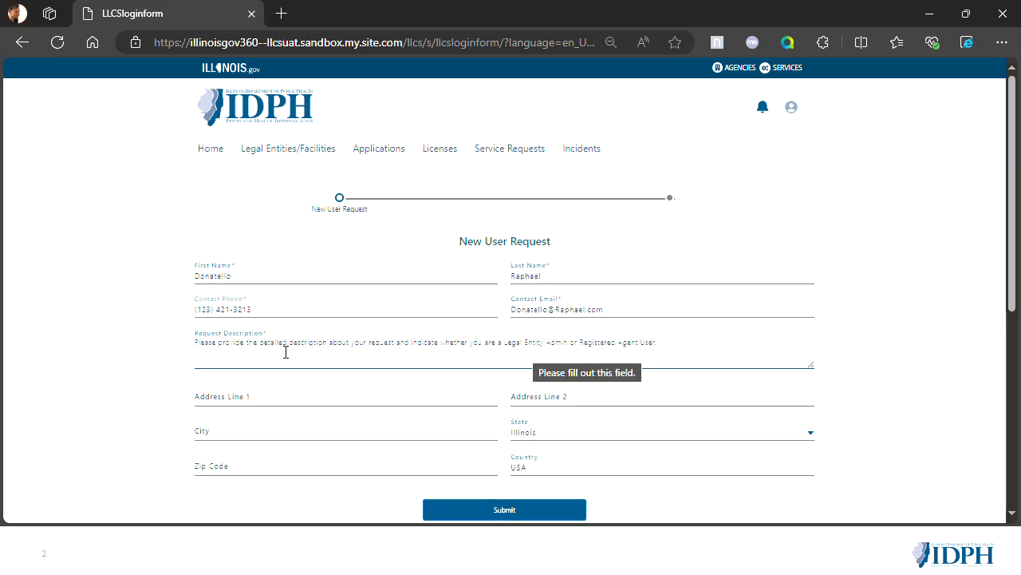
- Enter "I want to be an authorized Facility User for Ray's LTC." as the Request Description
{"action": "type", "text": "I want to "}
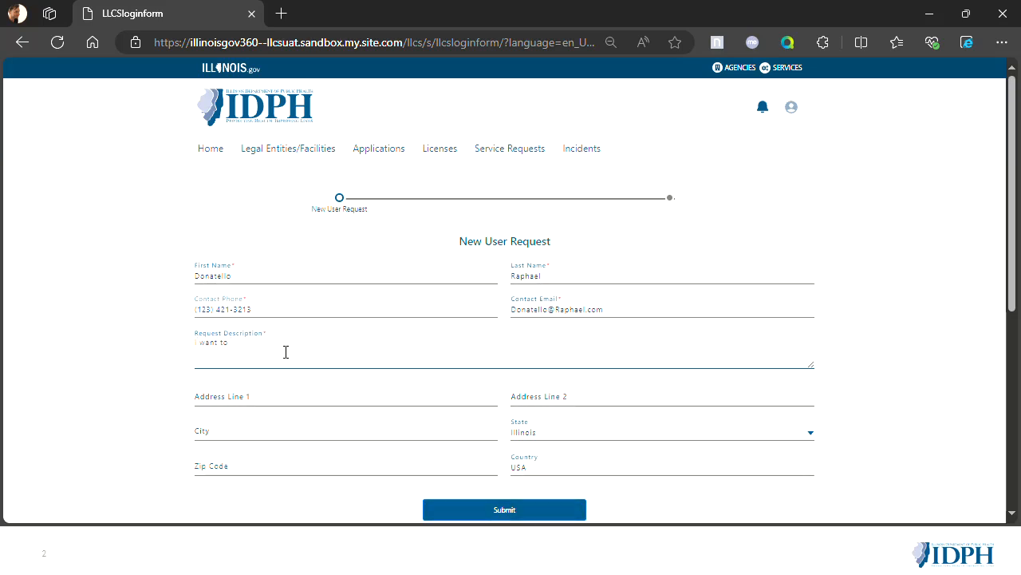
{"action": "type", "text": "be an authorized Facility User for Ray's LTC."}
- Fill in the new user's street address, city and ZIP code, keeping Illinois as the state
{"action": "left_click", "coordinate": [296, 394]}
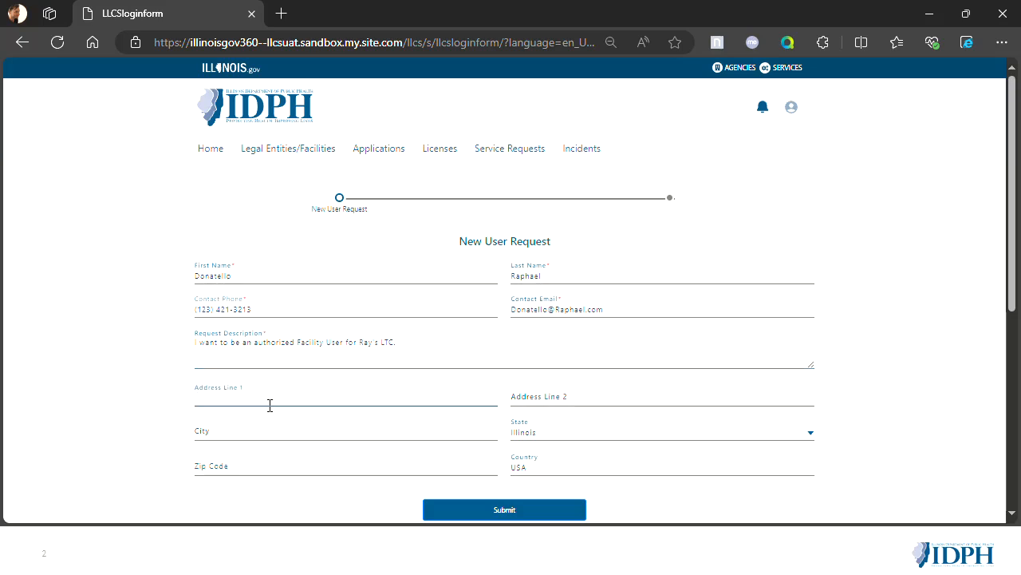
{"action": "type", "text": "106 South "}
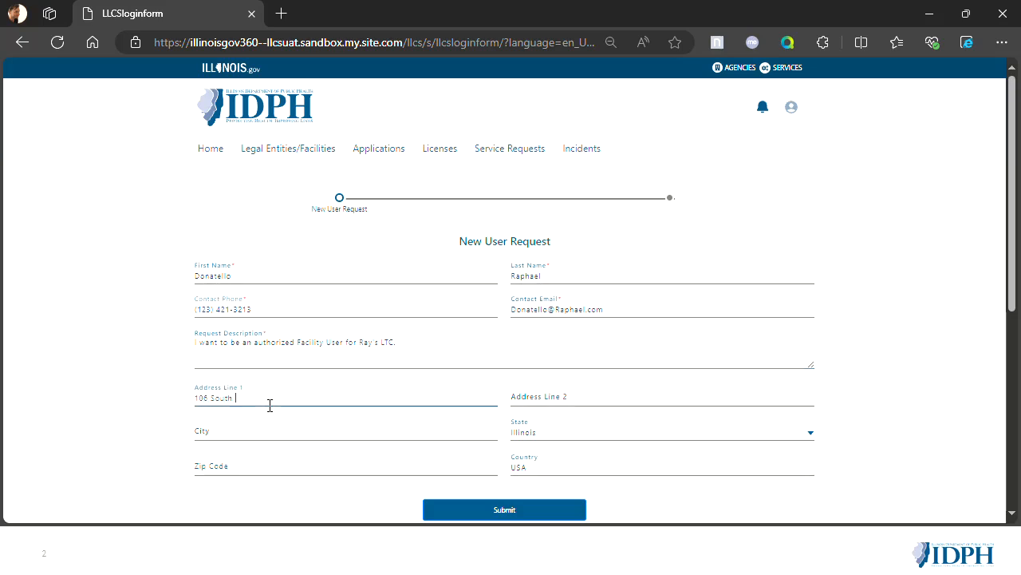
{"action": "type", "text": "St."}
{"action": "key", "text": "Tab"}
{"action": "key", "text": "Tab"}
{"action": "type", "text": "Sout"}
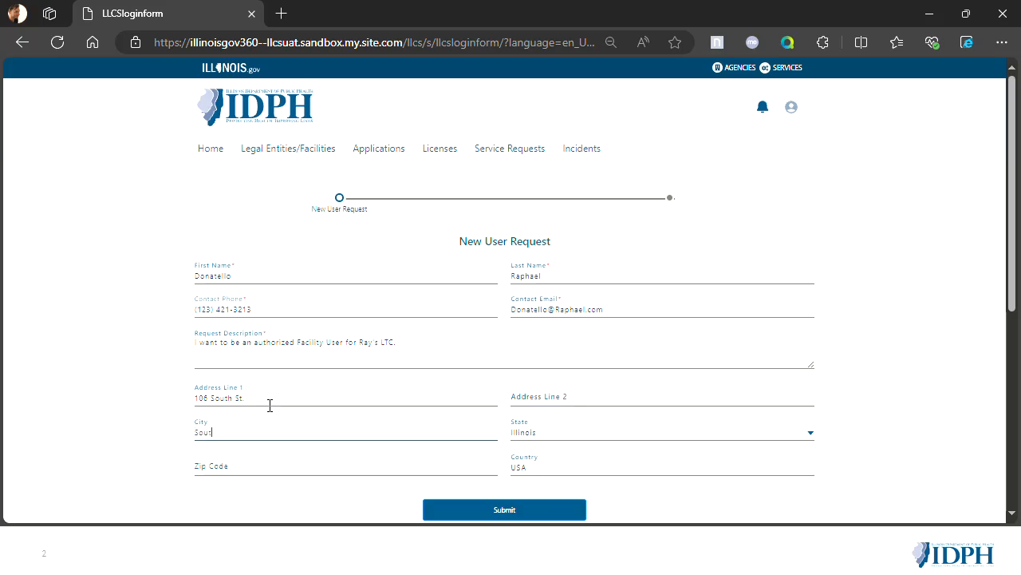
{"action": "type", "text": "hville"}
{"action": "key", "text": "Tab"}
{"action": "key", "text": "Tab"}
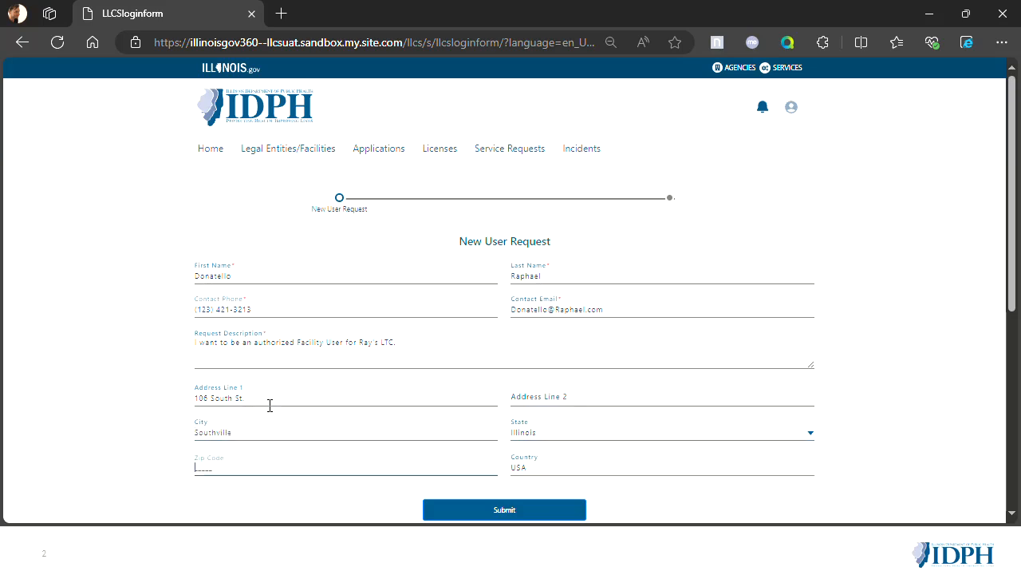
{"action": "type", "text": "23432"}
- Submit the New User Request for the facility user
{"action": "scroll", "coordinate": [399, 449], "scroll_direction": "down", "scroll_amount": 1}
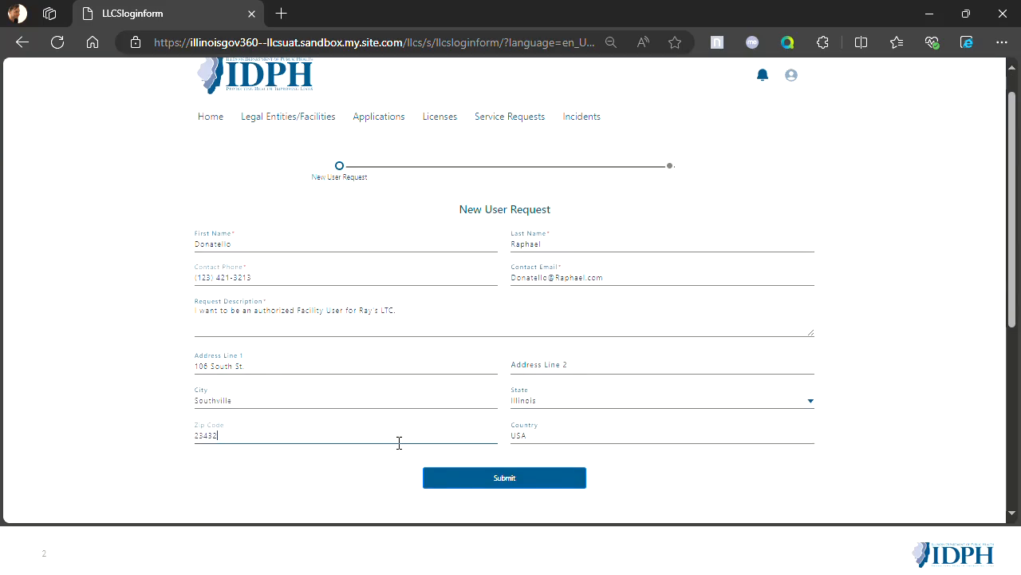
{"action": "left_click", "coordinate": [461, 482]}
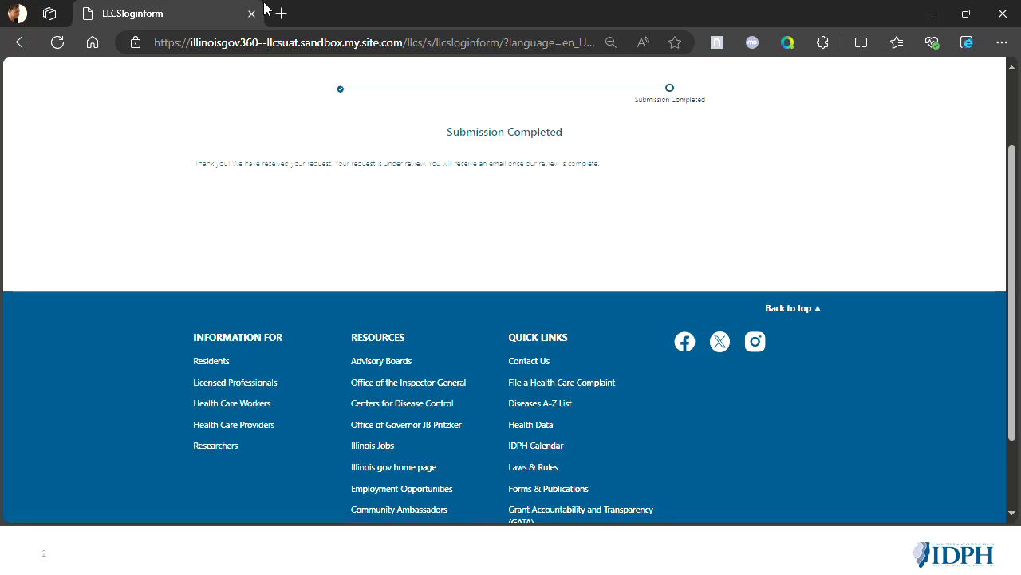
{"action": "scroll", "coordinate": [595, 194], "scroll_direction": "up", "scroll_amount": 1}
{"action": "scroll", "coordinate": [594, 194], "scroll_direction": "up", "scroll_amount": 1}
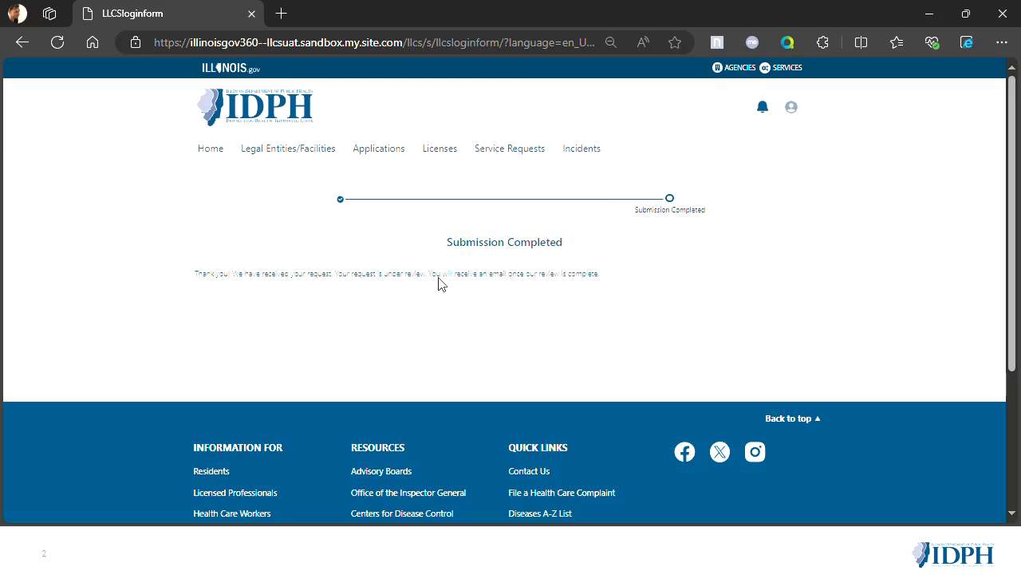